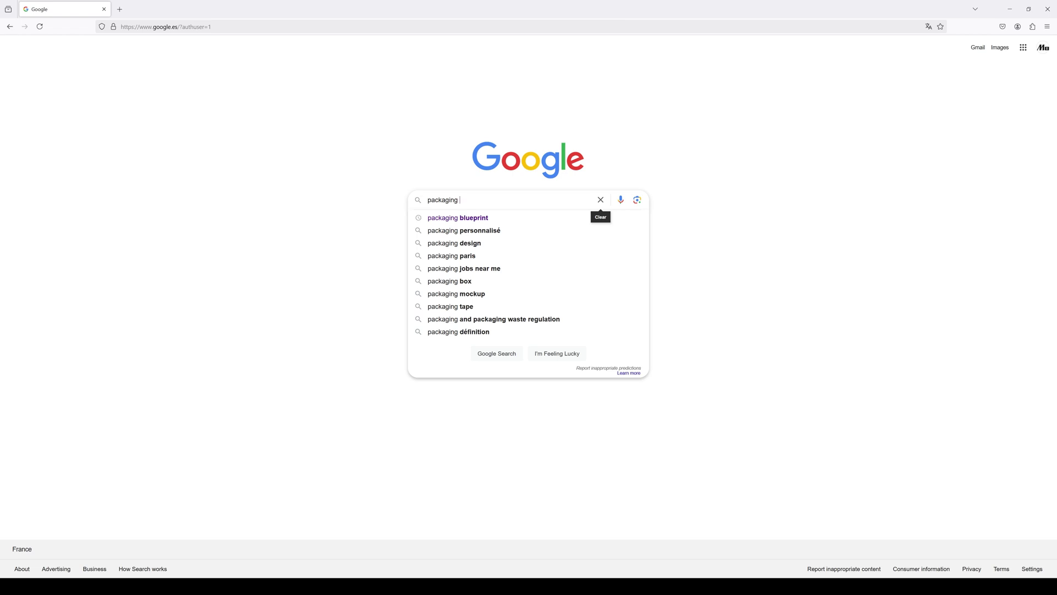
# Step: Search Google Images for "packaging template" and open the IBEX Packaging box template result
pyautogui.write('template')
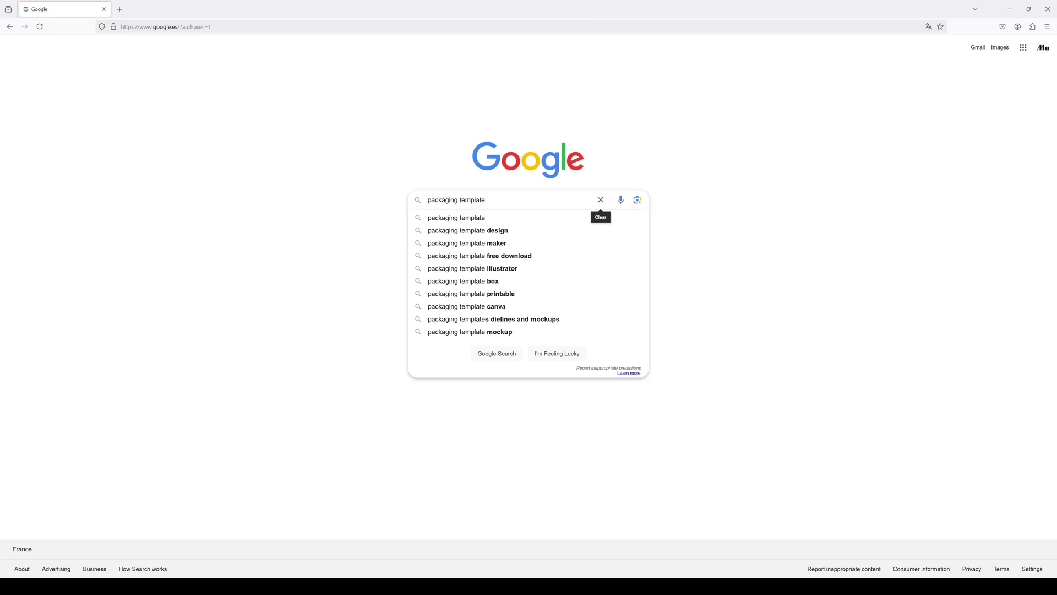
pyautogui.press('Return')
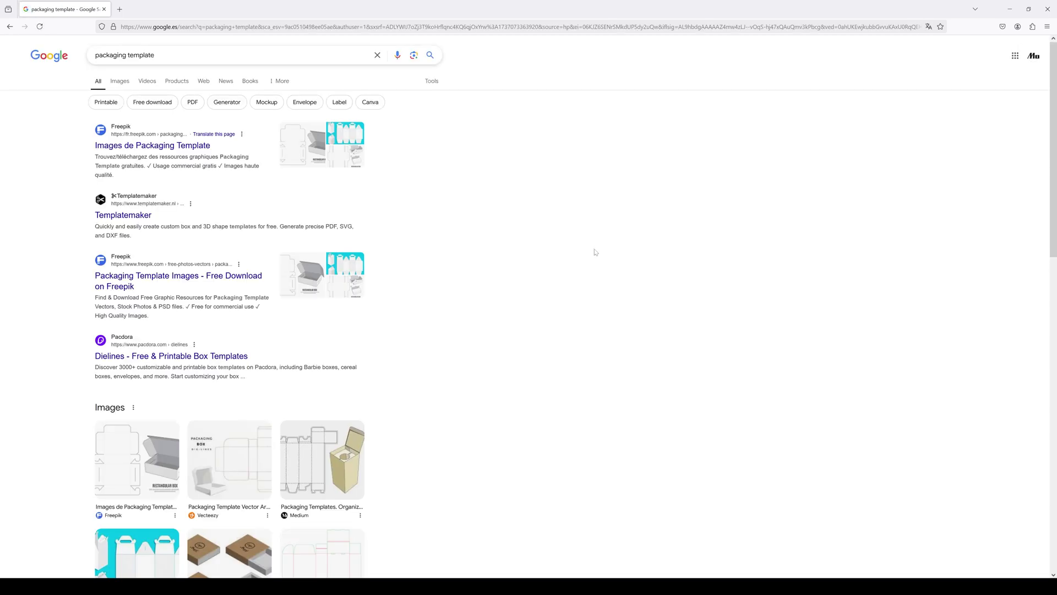
pyautogui.click(119, 81)
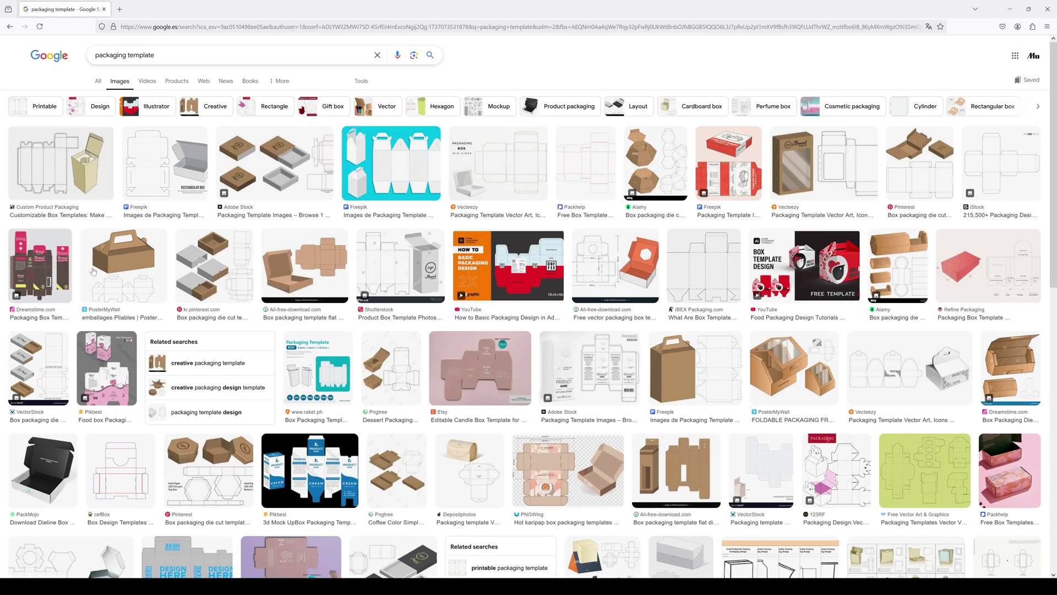
pyautogui.click(727, 274)
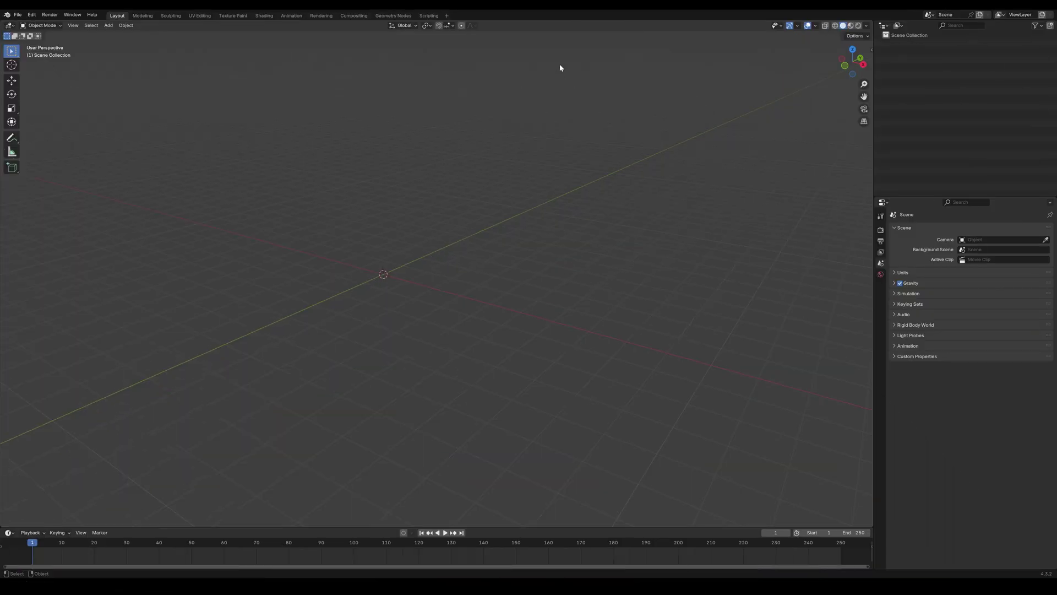
# Step: Switch to Blender and add What-should-be-Included-in-Box-Templates.jpg as a background image in front view
pyautogui.press('KP_1')
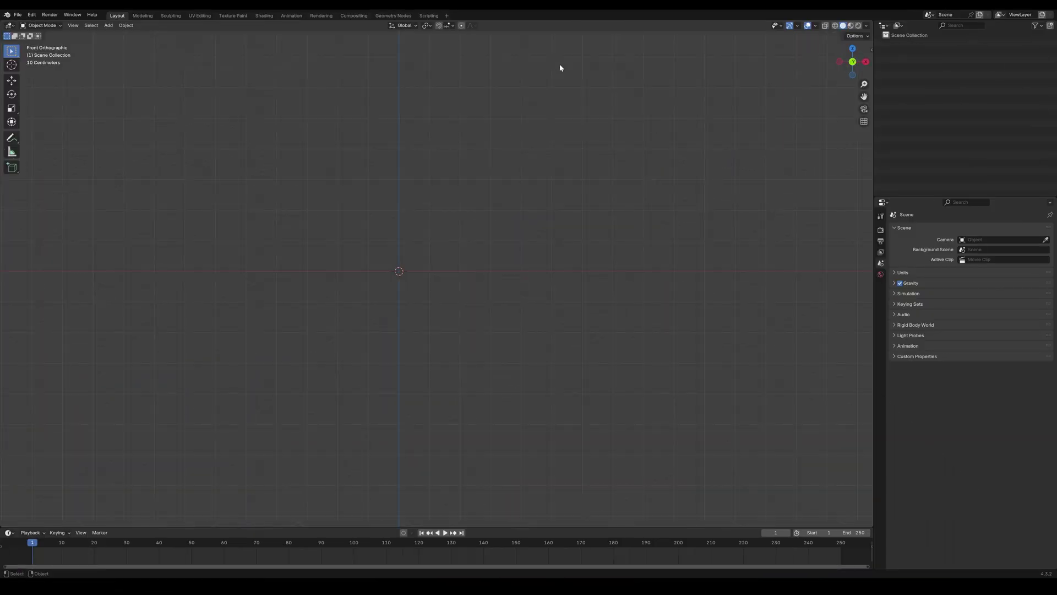
pyautogui.hotkey('shift', 'a')
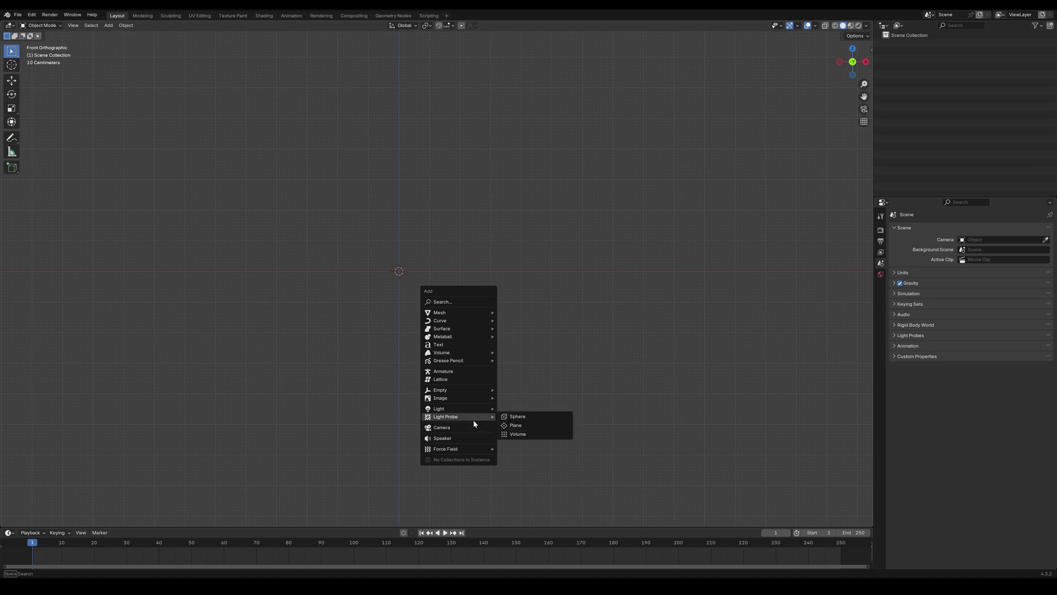
pyautogui.moveTo(468, 397)
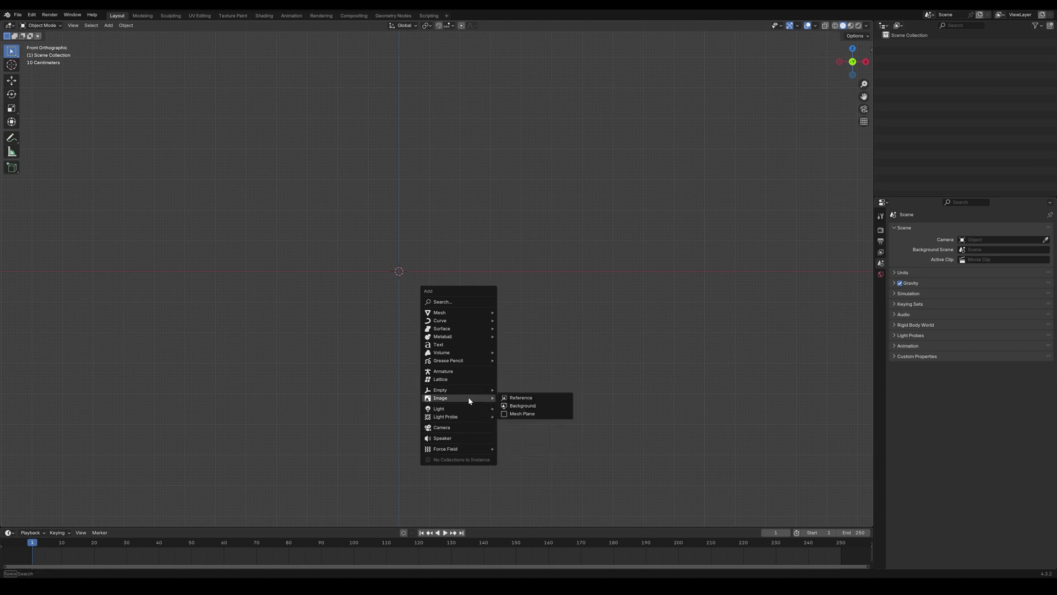
pyautogui.click(522, 407)
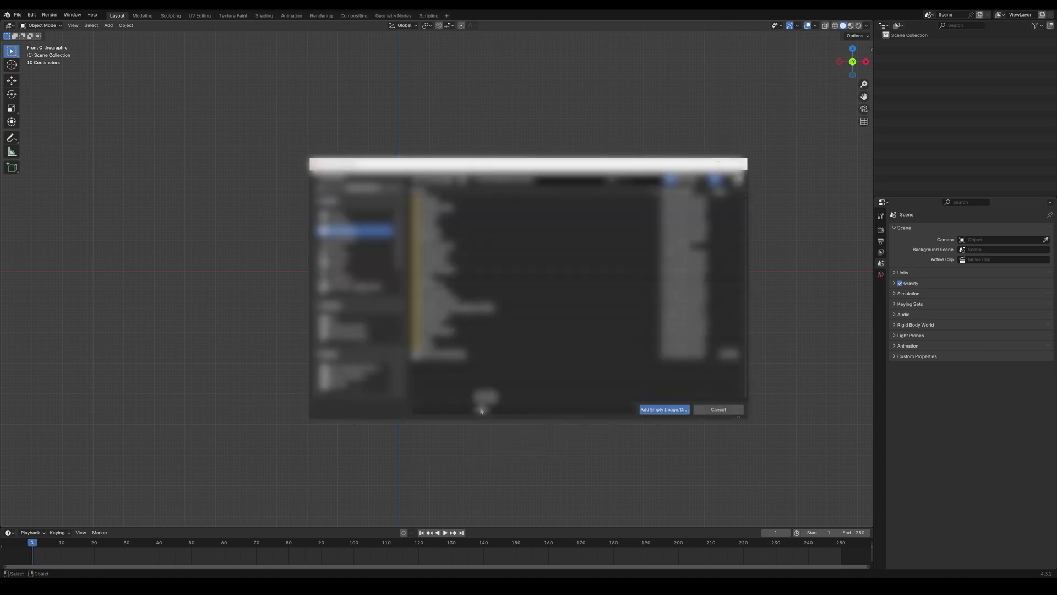
pyautogui.click(361, 331)
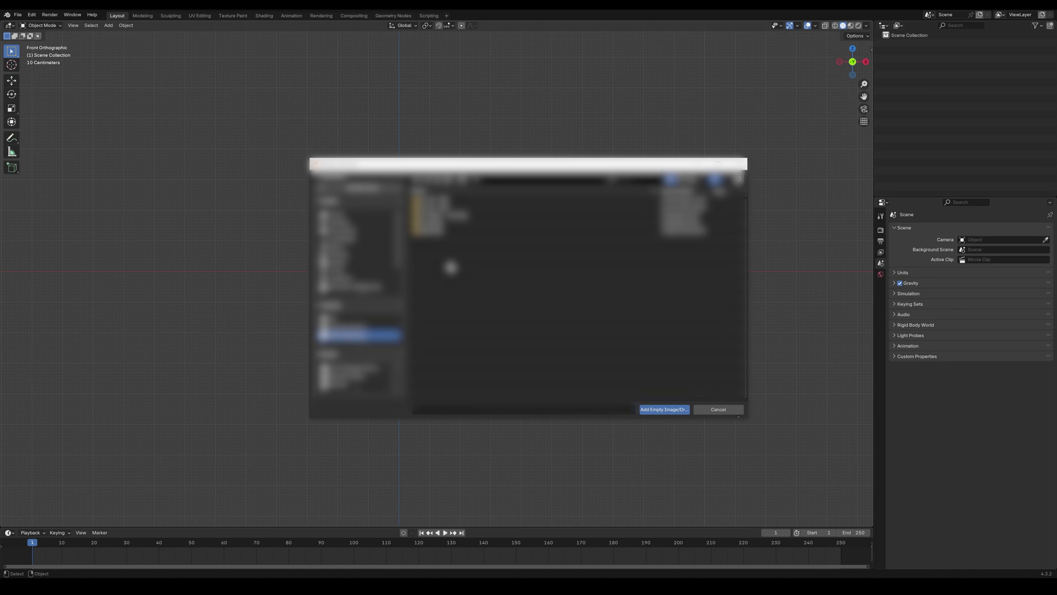
pyautogui.doubleClick(468, 217)
pyautogui.scroll(-9, 500, 360)
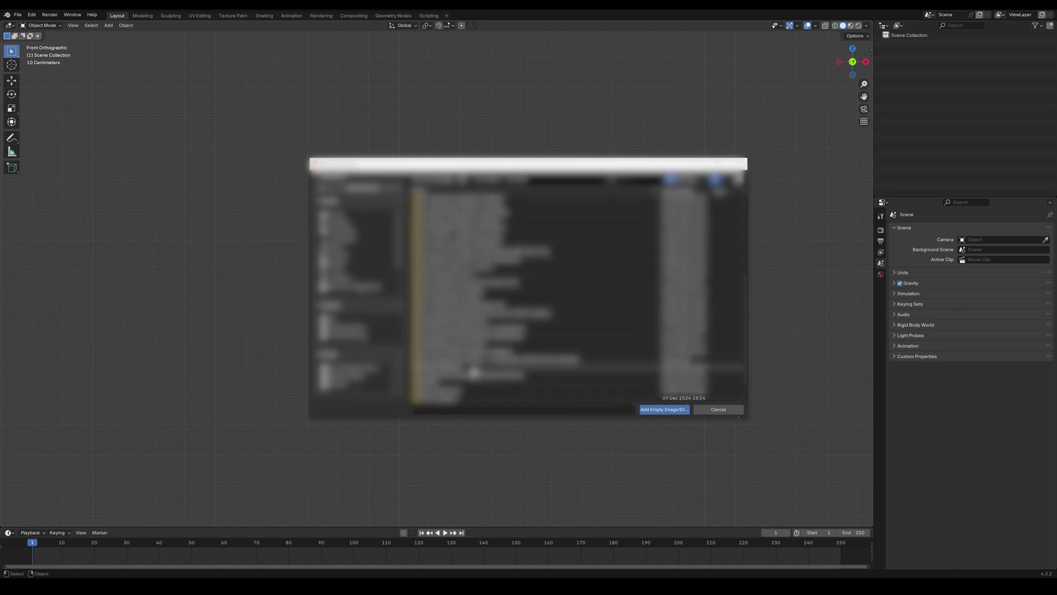
pyautogui.doubleClick(455, 363)
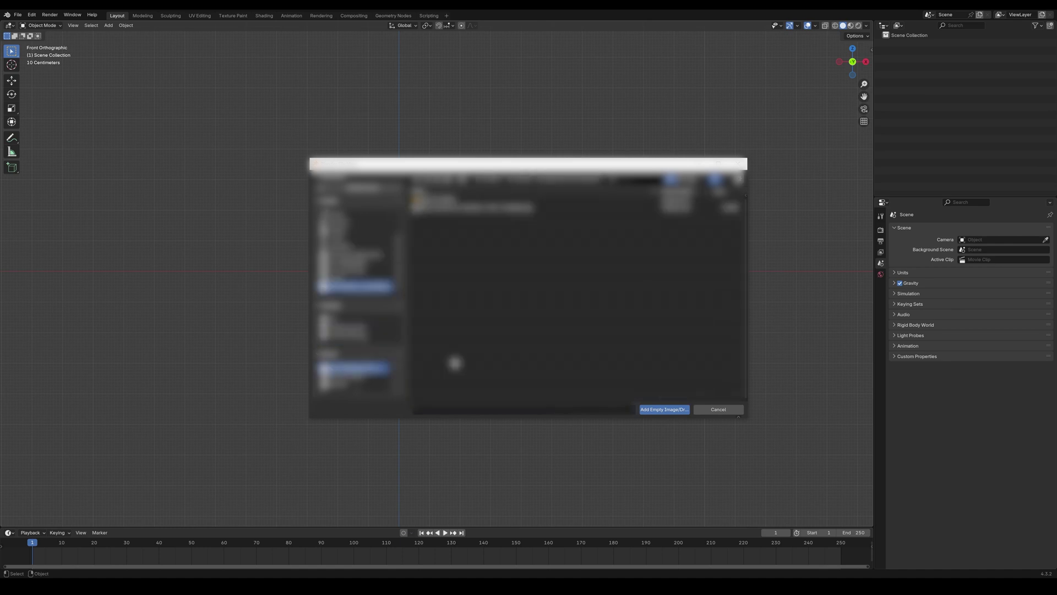
pyautogui.click(463, 212)
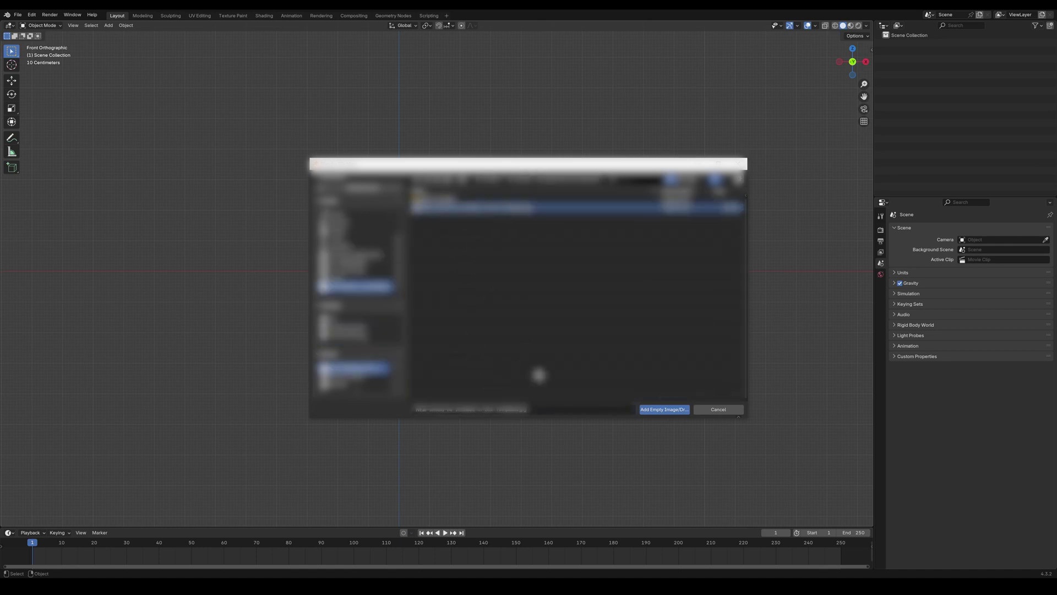
pyautogui.click(664, 410)
pyautogui.scroll(6, 554, 283)
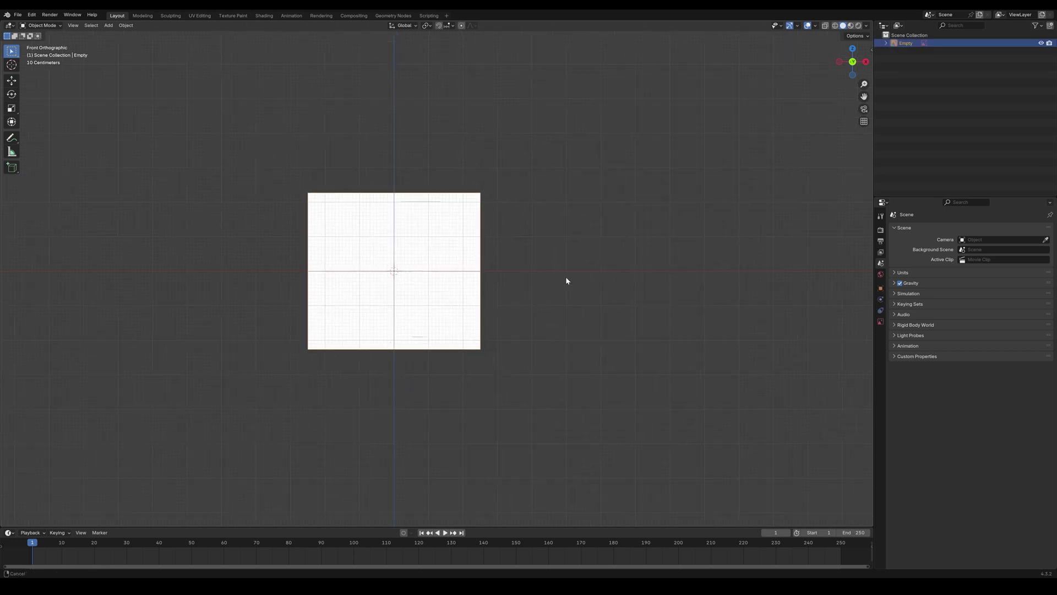
# Step: Set the background image's color space to raw and its opacity to 0.15
pyautogui.scroll(-1, 582, 269)
pyautogui.scroll(-1, 581, 265)
pyautogui.keyDown('shift'); pyautogui.moveTo(557, 267); pyautogui.dragTo(625, 253, button='middle'); pyautogui.keyUp('shift')
pyautogui.click(881, 324)
pyautogui.click(1010, 386)
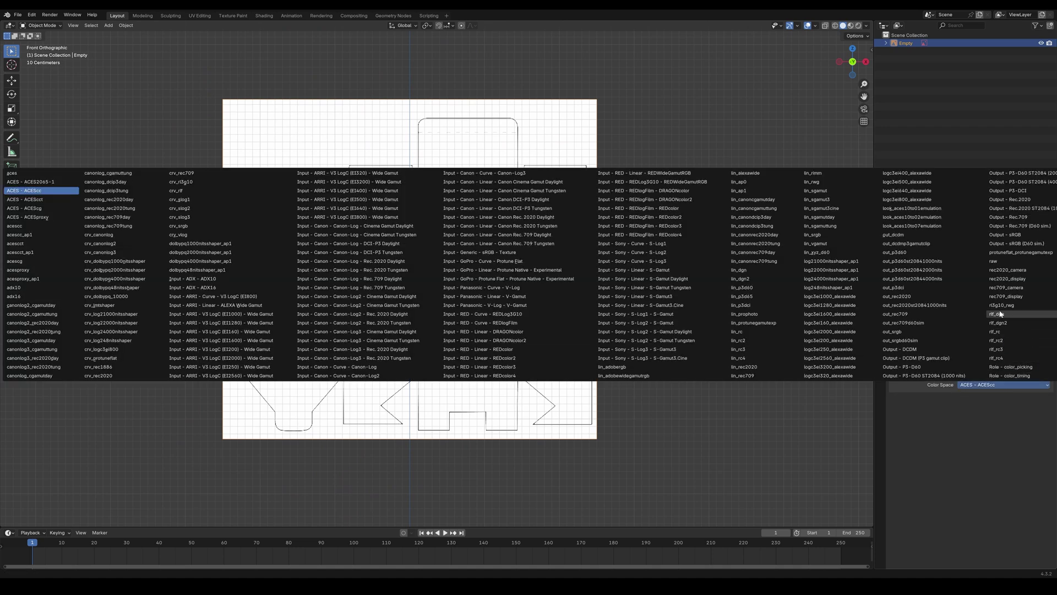
pyautogui.click(993, 261)
pyautogui.click(957, 322)
pyautogui.click(986, 322)
pyautogui.write('0.15')
pyautogui.press('Return')
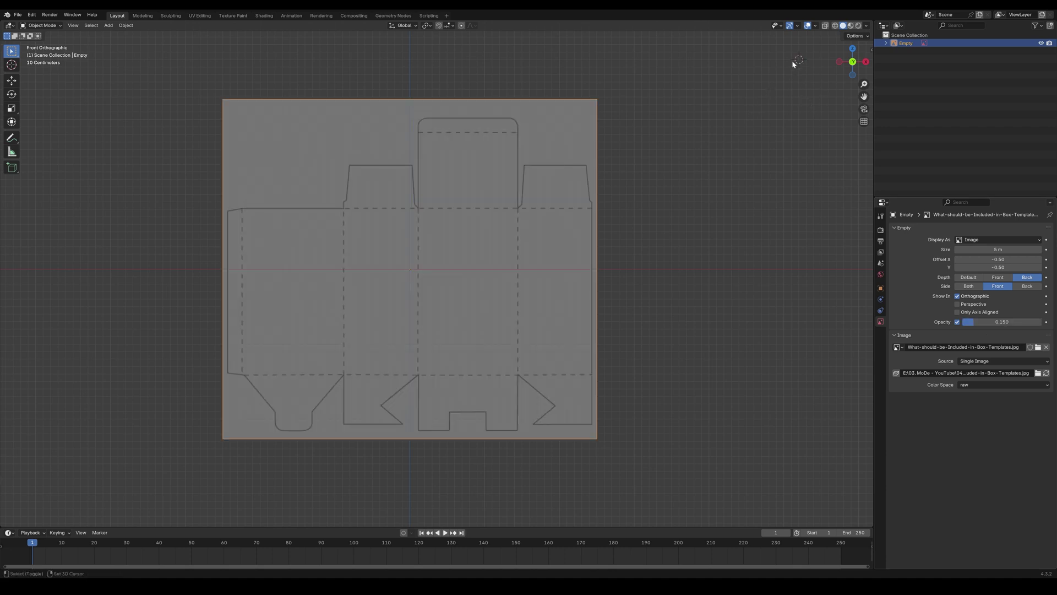
# Step: Add a mesh plane, rotate it 90° to face the front view and move it beside the template's upper right flap
pyautogui.click(815, 26)
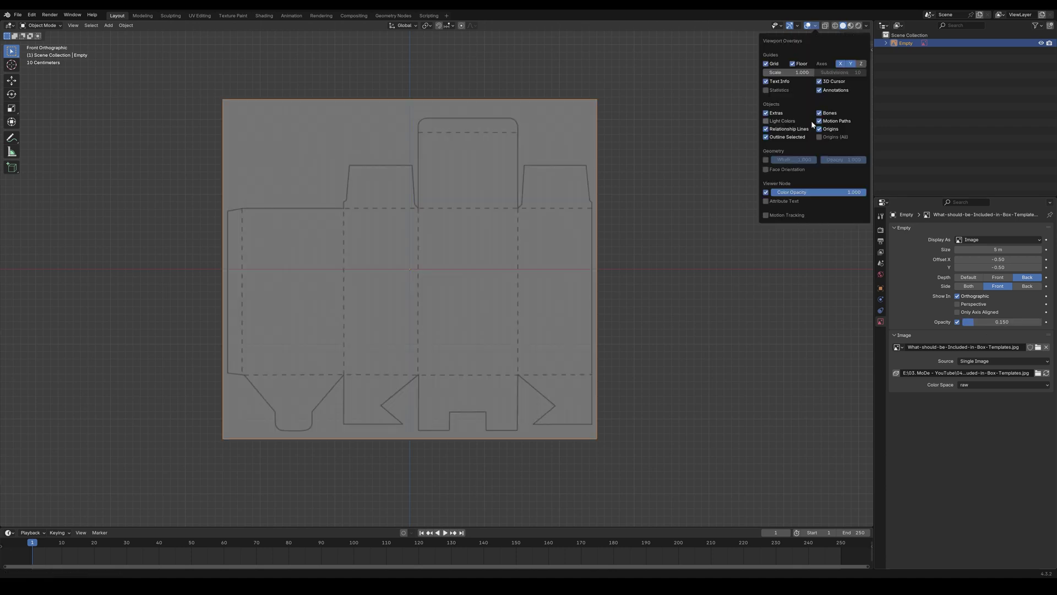
pyautogui.hotkey('shift', 'a')
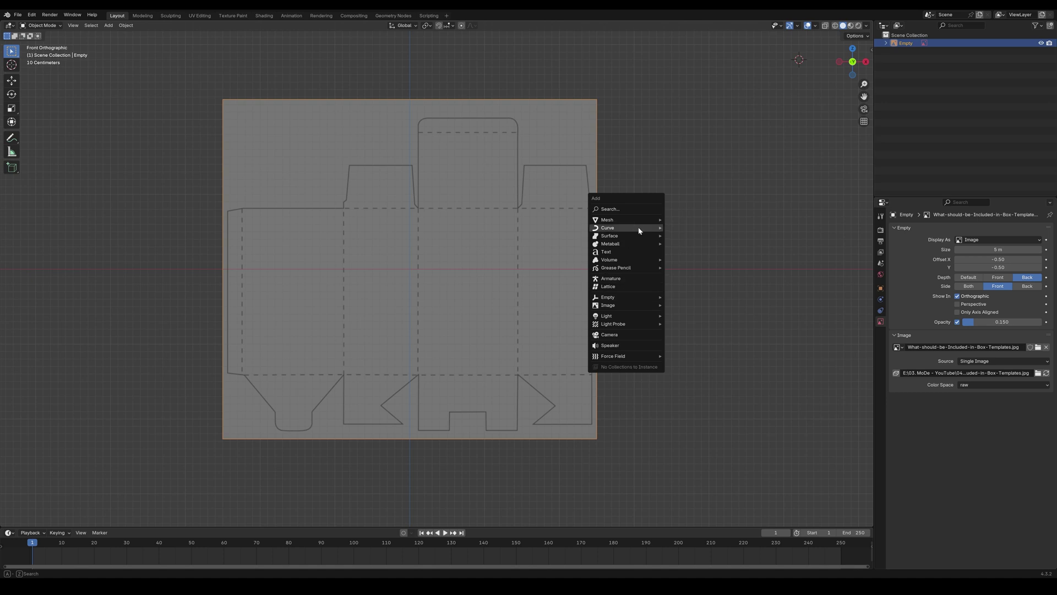
pyautogui.moveTo(642, 220)
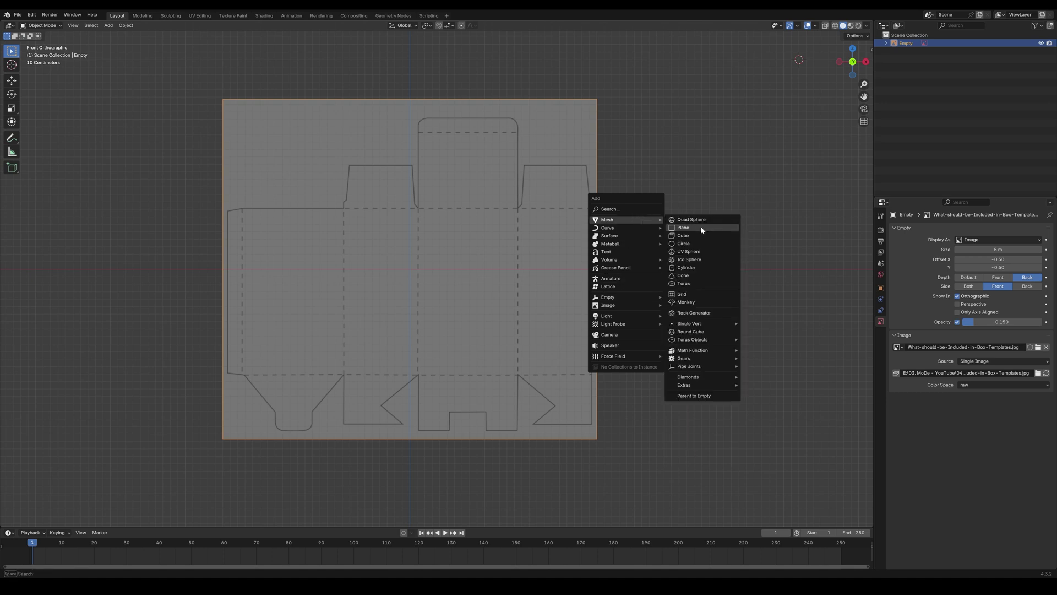
pyautogui.click(701, 228)
pyautogui.press('r')
pyautogui.moveTo(800, 79); pyautogui.dragTo(792, 137)
pyautogui.write('90g')
pyautogui.moveTo(816, 42); pyautogui.dragTo(562, 234)
# Step: Edit the plane in wireframe shading, resizing and repositioning its geometry freehand beside the template
pyautogui.press('Tab')
pyautogui.click(561, 177)
pyautogui.hotkey('shift', 'z')
pyautogui.press('s')
pyautogui.moveTo(571, 177); pyautogui.dragTo(575, 147)
pyautogui.press('g')
pyautogui.moveTo(456, 298); pyautogui.dragTo(628, 344)
pyautogui.press('s')
pyautogui.moveTo(571, 327); pyautogui.dragTo(585, 214)
# Step: Move some of the plane's vertices to skew it, then move the whole shape clear of the template
pyautogui.press('w')
pyautogui.click(630, 203)
pyautogui.keyDown('alt'); pyautogui.moveTo(631, 202); pyautogui.dragTo(688, 169, button='right'); pyautogui.keyUp('alt')
pyautogui.keyDown('alt'); pyautogui.moveTo(769, 141); pyautogui.dragTo(558, 253, button='middle'); pyautogui.keyUp('alt')
pyautogui.moveTo(588, 173); pyautogui.dragTo(365, 340)
pyautogui.moveTo(502, 256); pyautogui.dragTo(671, 259)
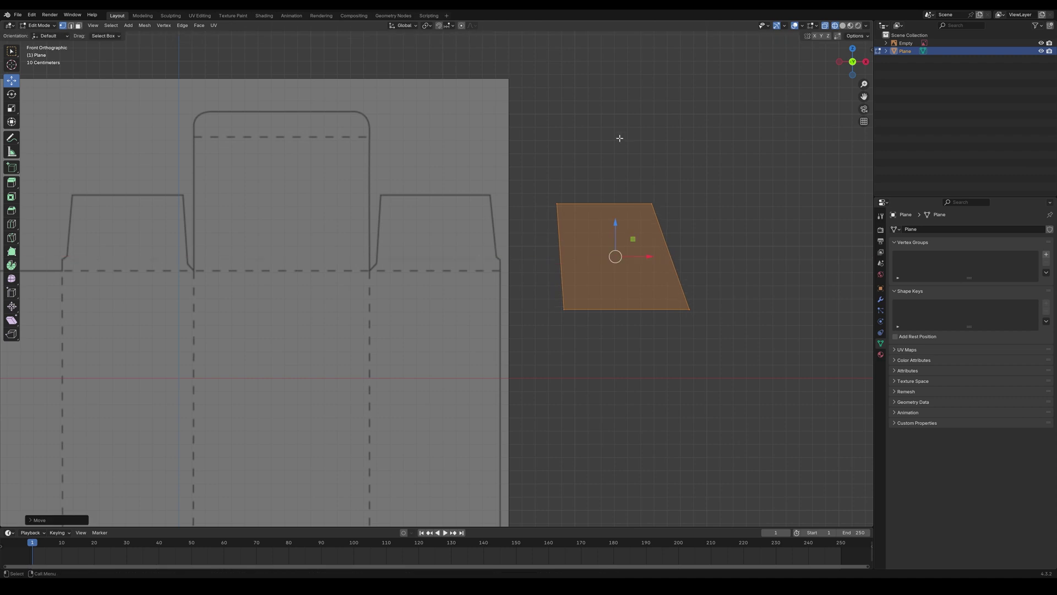
pyautogui.click(491, 274)
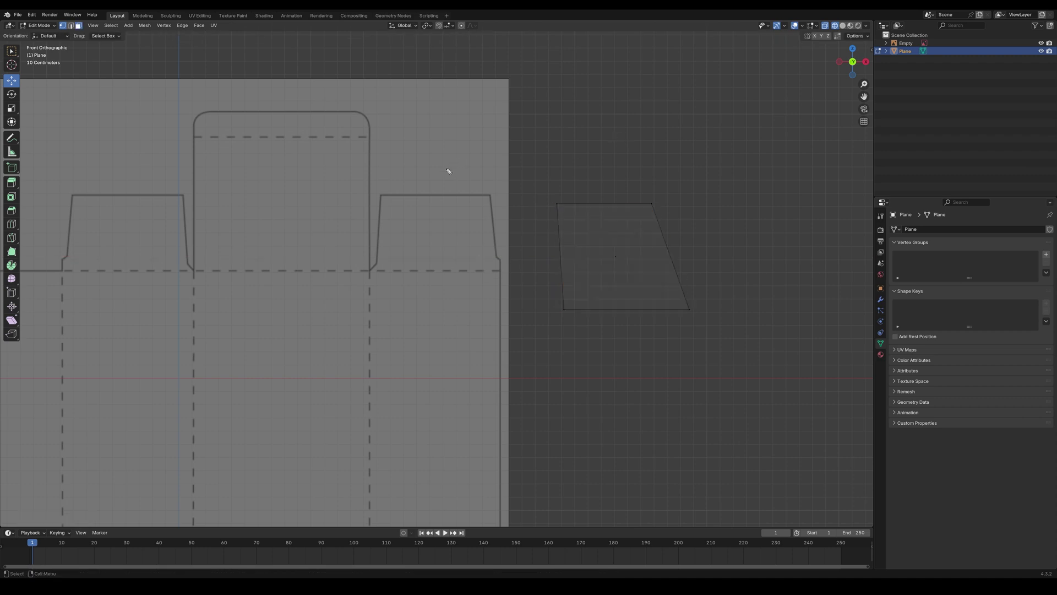
pyautogui.moveTo(446, 175)
pyautogui.mouseDown()
pyautogui.moveTo(411, 193)
pyautogui.moveTo(405, 272)
pyautogui.moveTo(503, 317)
pyautogui.moveTo(528, 193)
pyautogui.moveTo(421, 183)
pyautogui.mouseUp()
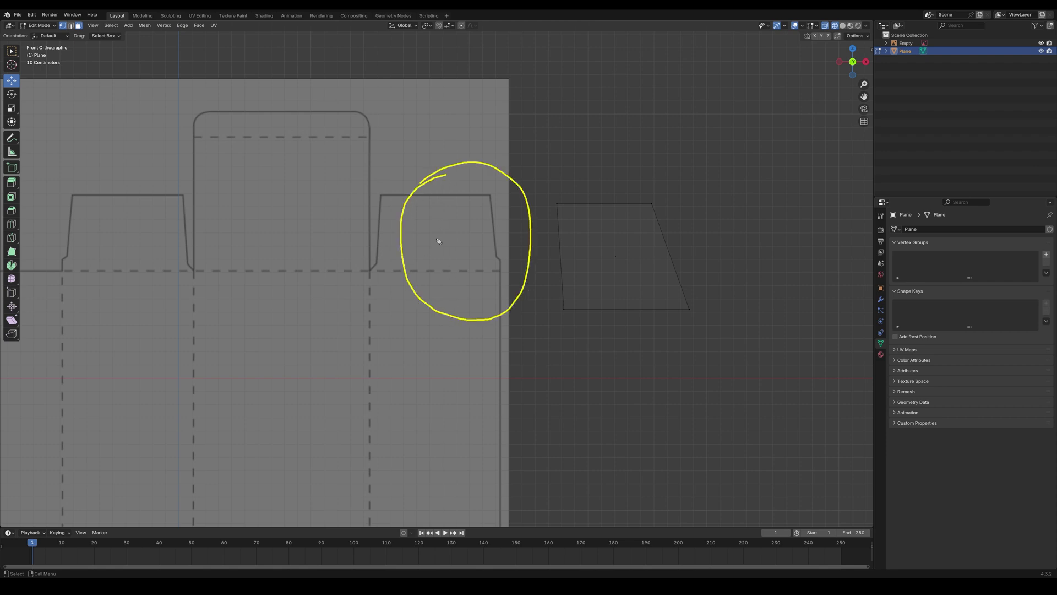
pyautogui.moveTo(439, 144); pyautogui.dragTo(446, 315)
pyautogui.press('Escape')
# Step: Move the plane's four corner vertices so it covers the right half of the template's upper right flap
pyautogui.keyDown('ctrl'); pyautogui.moveTo(604, 207); pyautogui.dragTo(629, 191, button='middle'); pyautogui.keyUp('ctrl')
pyautogui.keyDown('shift'); pyautogui.moveTo(620, 209); pyautogui.dragTo(590, 221, button='middle'); pyautogui.keyUp('shift')
pyautogui.moveTo(535, 177); pyautogui.dragTo(700, 234)
pyautogui.moveTo(644, 202); pyautogui.dragTo(487, 175)
pyautogui.click(469, 203)
pyautogui.click(355, 203)
pyautogui.moveTo(373, 185); pyautogui.dragTo(398, 176)
pyautogui.click(555, 329)
pyautogui.moveTo(574, 311); pyautogui.dragTo(403, 265)
pyautogui.click(703, 327)
pyautogui.moveTo(722, 311); pyautogui.dragTo(498, 264)
# Step: Add a horizontal loop cut near the flap's base and move its outer vertex onto the lower corner of the notch
pyautogui.scroll(4, 584, 216)
pyautogui.keyDown('shift'); pyautogui.moveTo(585, 214); pyautogui.dragTo(572, 257, button='middle'); pyautogui.keyUp('shift')
pyautogui.moveTo(544, 335); pyautogui.dragTo(547, 334)
pyautogui.hotkey('ctrl', 'r')
pyautogui.click(505, 278)
pyautogui.click(507, 314)
pyautogui.click(509, 280)
pyautogui.moveTo(527, 262); pyautogui.dragTo(534, 289)
pyautogui.moveTo(497, 294); pyautogui.dragTo(518, 319)
# Step: Set the pivot point to Active Element and level the new edge loop by scaling its vertices along Z
pyautogui.press('r')
pyautogui.moveTo(354, 298); pyautogui.dragTo(300, 267)
pyautogui.keyDown('shift'); pyautogui.click(510, 305); pyautogui.keyUp('shift')
pyautogui.click(428, 26)
pyautogui.click(444, 79)
pyautogui.moveTo(517, 271); pyautogui.dragTo(517, 305)
# Step: Align the vertices on the half-flap's inner vertical edge by scaling them along X
pyautogui.click(534, 305)
pyautogui.click(310, 152)
pyautogui.keyDown('shift'); pyautogui.click(316, 306); pyautogui.keyUp('shift')
pyautogui.keyDown('shift'); pyautogui.click(320, 332); pyautogui.keyUp('shift')
pyautogui.moveTo(357, 332); pyautogui.dragTo(395, 333)
# Step: Add a second horizontal loop cut just above the first and move its outer vertex onto the notch's upper corner
pyautogui.press('w')
pyautogui.click(545, 257)
pyautogui.hotkey('alt', 'c')
pyautogui.click(503, 258)
pyautogui.click(506, 285)
pyautogui.click(511, 257)
pyautogui.moveTo(526, 239); pyautogui.dragTo(525, 284)
pyautogui.click(594, 301)
pyautogui.keyDown('alt'); pyautogui.moveTo(598, 302); pyautogui.dragTo(653, 309, button='right'); pyautogui.keyUp('alt')
# Step: Level the upper notch edge loop by scaling its end vertices along Z
pyautogui.click(327, 251)
pyautogui.keyDown('shift'); pyautogui.click(564, 304); pyautogui.keyUp('shift')
pyautogui.press('r')
pyautogui.moveTo(552, 284); pyautogui.dragTo(553, 318)
pyautogui.click(582, 270)
# Step: Level the flap's top edge by scaling its two corner vertices along Z
pyautogui.click(310, 72)
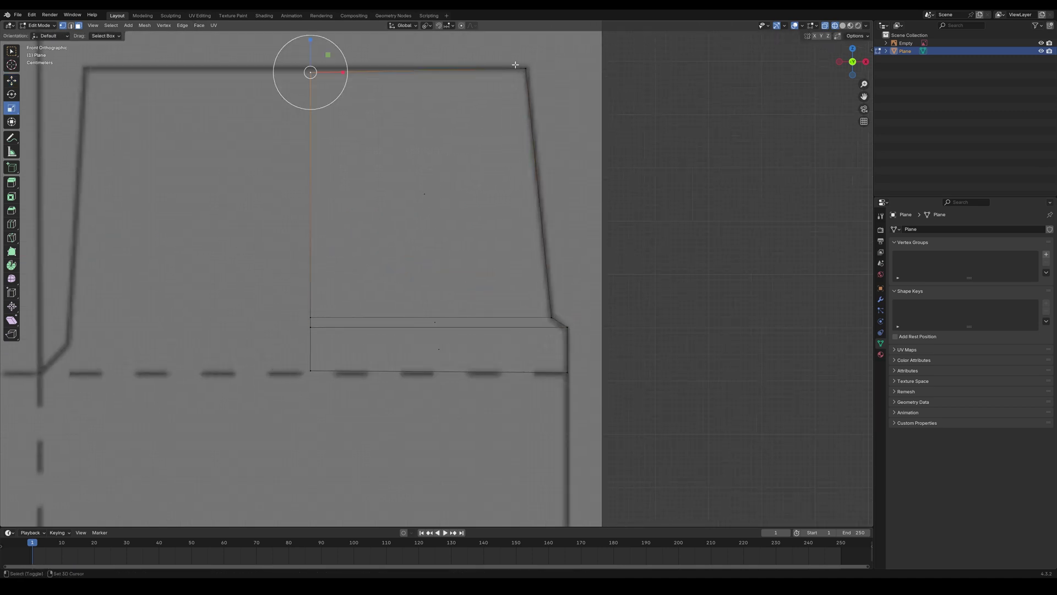
pyautogui.keyDown('shift'); pyautogui.click(526, 68); pyautogui.keyUp('shift')
pyautogui.keyDown('alt'); pyautogui.moveTo(536, 52); pyautogui.dragTo(524, 115, button='middle'); pyautogui.keyUp('alt')
pyautogui.moveTo(514, 96); pyautogui.dragTo(514, 132)
pyautogui.click(531, 105)
# Step: Add a horizontal supporting loop cut just below the flap's top edge
pyautogui.hotkey('ctrl', 'r')
pyautogui.click(528, 205)
pyautogui.click(536, 95)
pyautogui.click(714, 421)
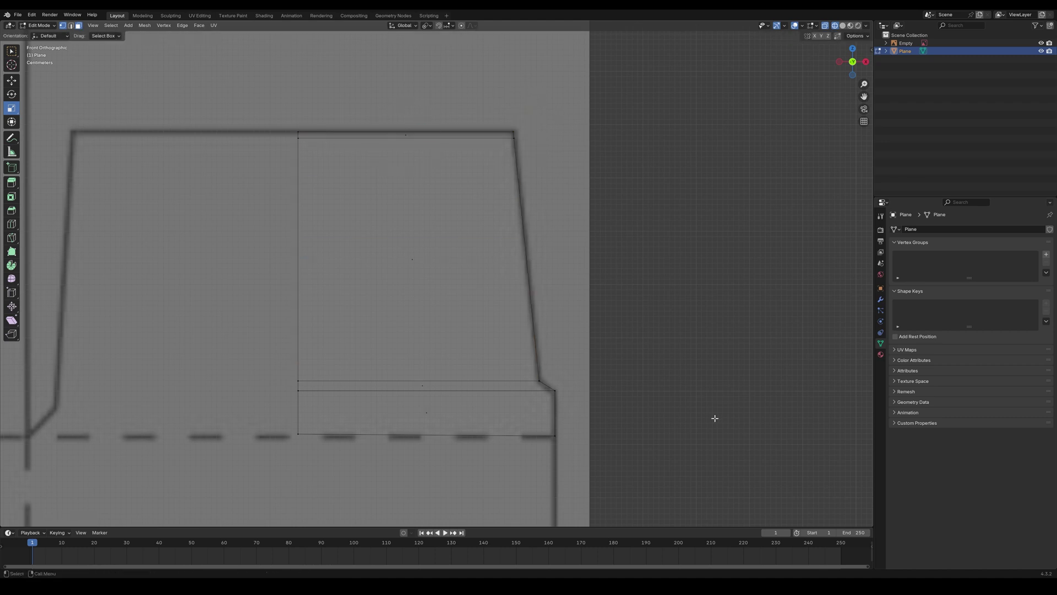
# Step: Add a Subdivision modifier to the plane with viewport and render levels set to 3
pyautogui.press('Tab')
pyautogui.click(881, 299)
pyautogui.click(940, 233)
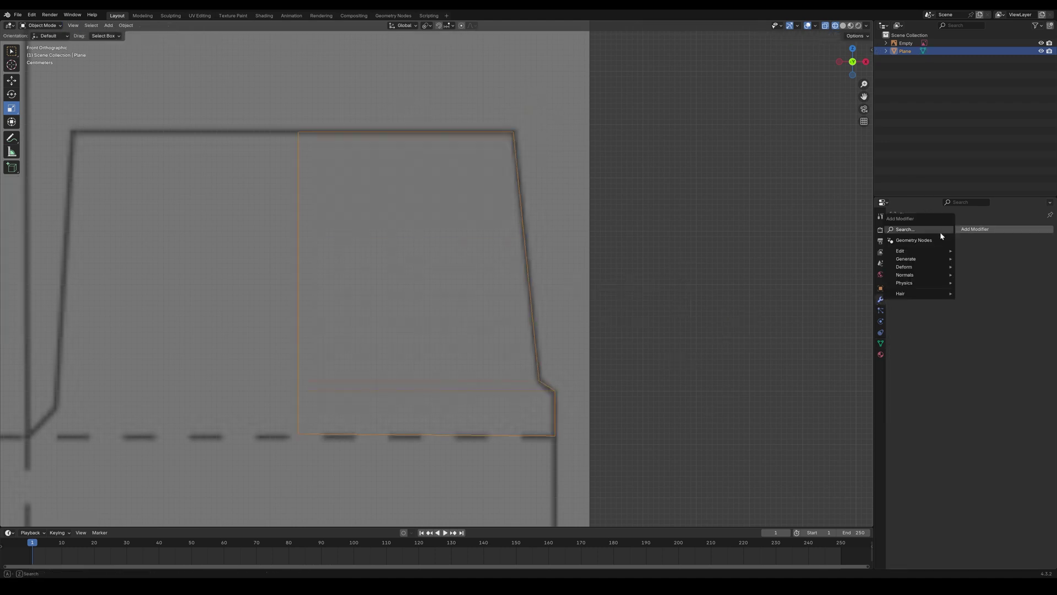
pyautogui.write('subd')
pyautogui.press('Return')
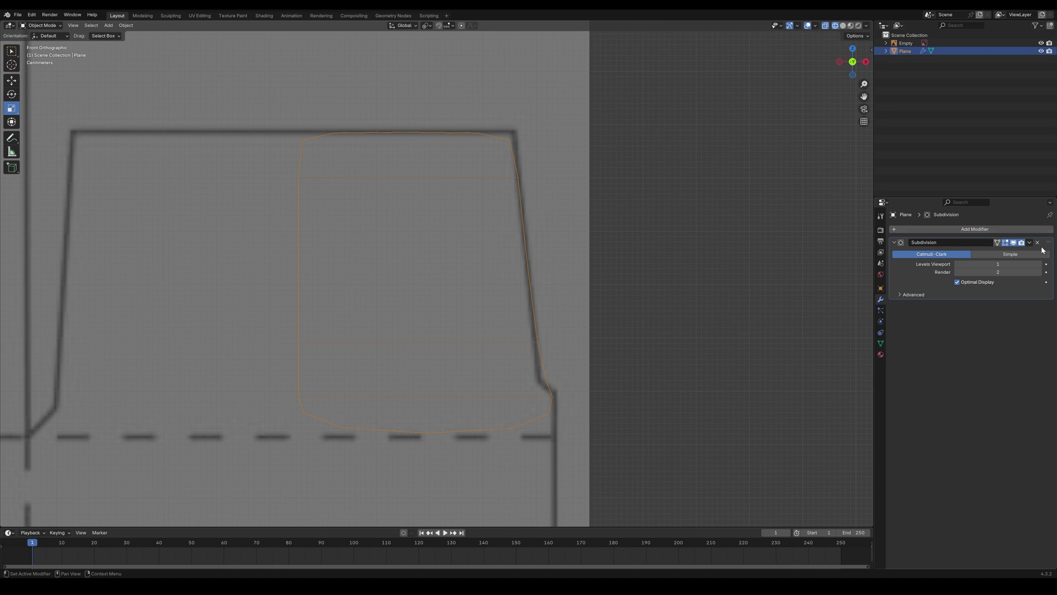
pyautogui.click(1040, 266)
pyautogui.click(1040, 272)
# Step: Compare the flap with and without the subdivision preview, leaving the modifier disabled in the viewport
pyautogui.hotkey('shift', 'Tab')
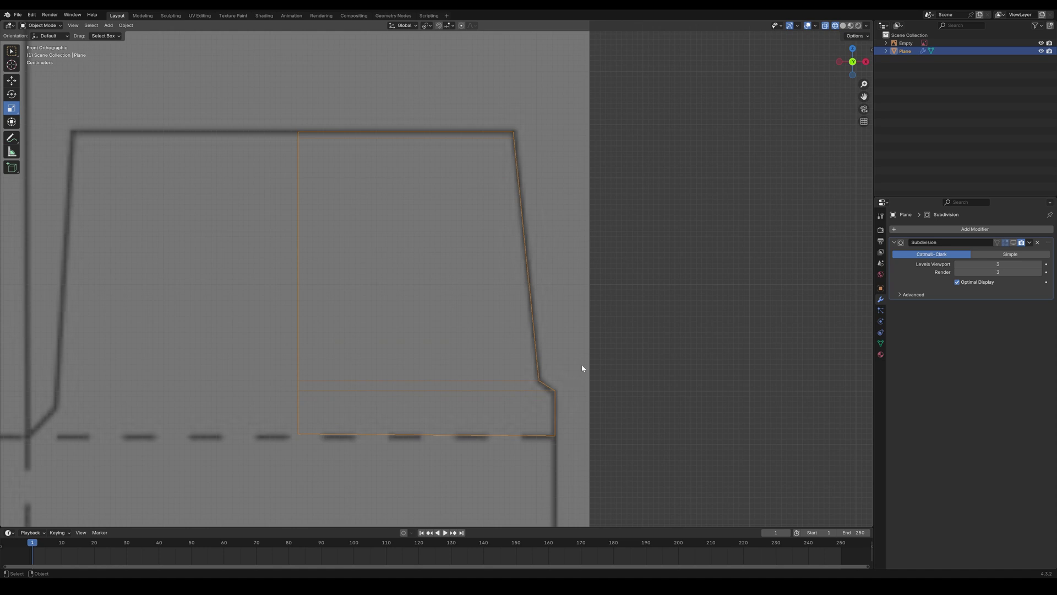
pyautogui.hotkey('shift', 'Tab')
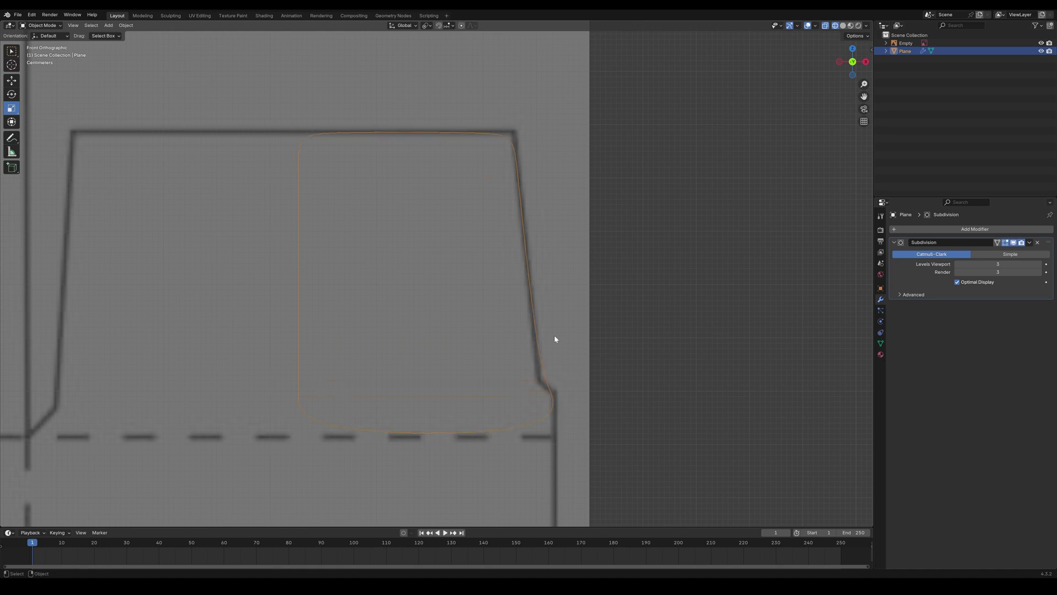
pyautogui.hotkey('shift', 'Tab')
pyautogui.click(661, 319)
pyautogui.keyDown('shift'); pyautogui.moveTo(685, 307); pyautogui.dragTo(658, 264, button='middle'); pyautogui.keyUp('shift')
# Step: Rename the background image empty to REF
pyautogui.click(462, 344)
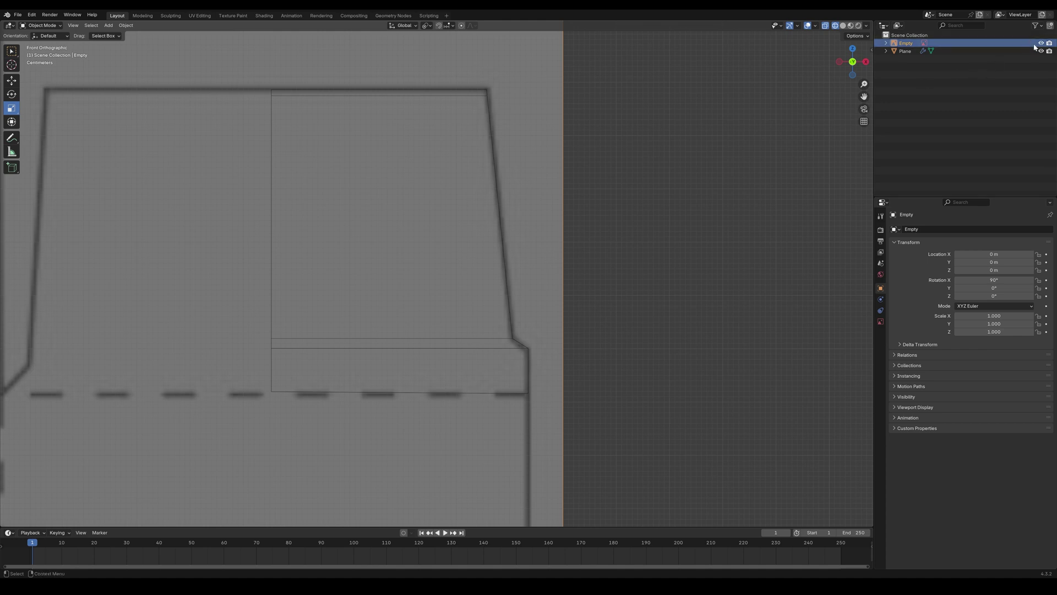
pyautogui.keyDown('ctrl'); pyautogui.click(907, 44); pyautogui.keyUp('ctrl')
pyautogui.click(886, 43)
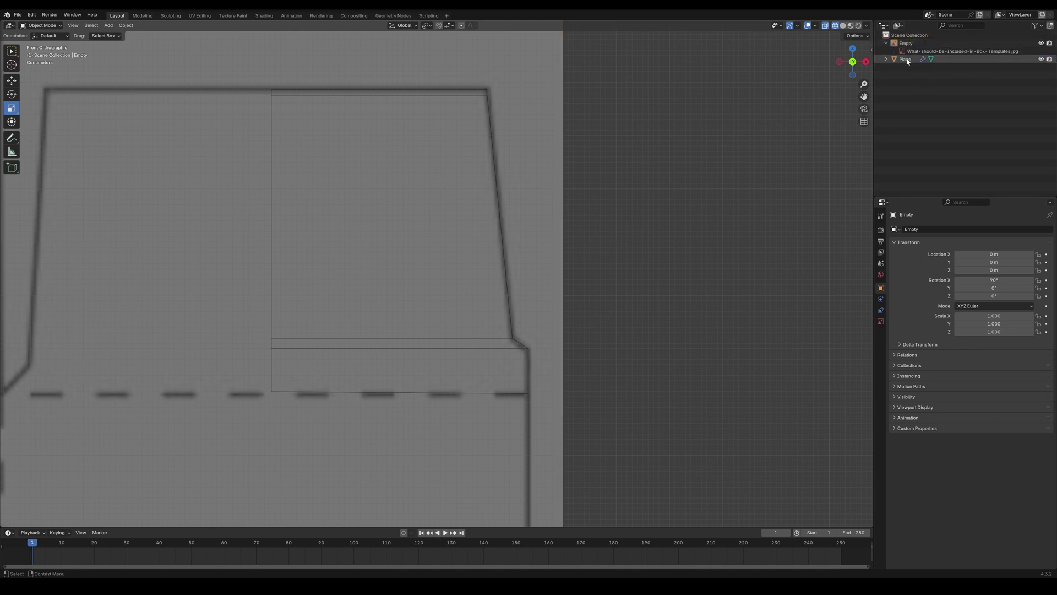
pyautogui.click(886, 43)
pyautogui.doubleClick(907, 43)
pyautogui.write('REF')
pyautogui.press('Return')
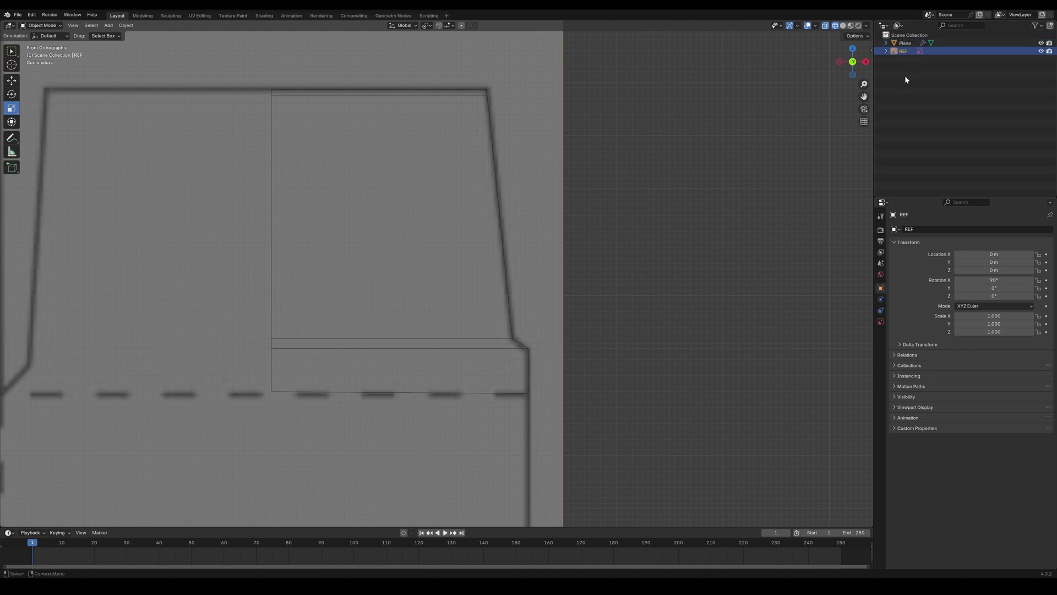
# Step: Make the REF image unselectable in the viewport and rename the plane to Packaging
pyautogui.click(1037, 25)
pyautogui.click(983, 50)
pyautogui.click(907, 44)
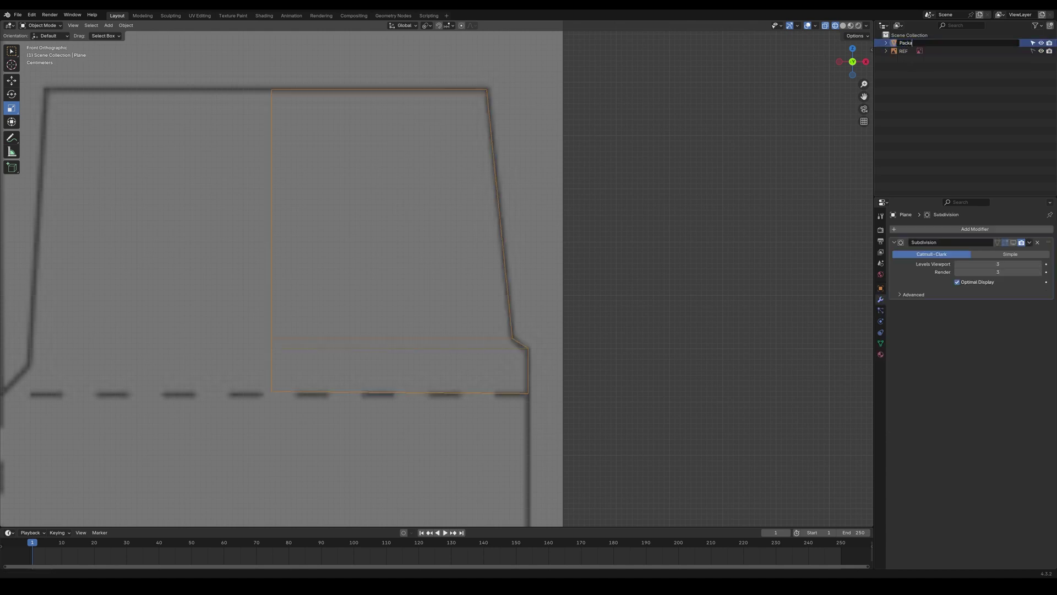
pyautogui.press('Return')
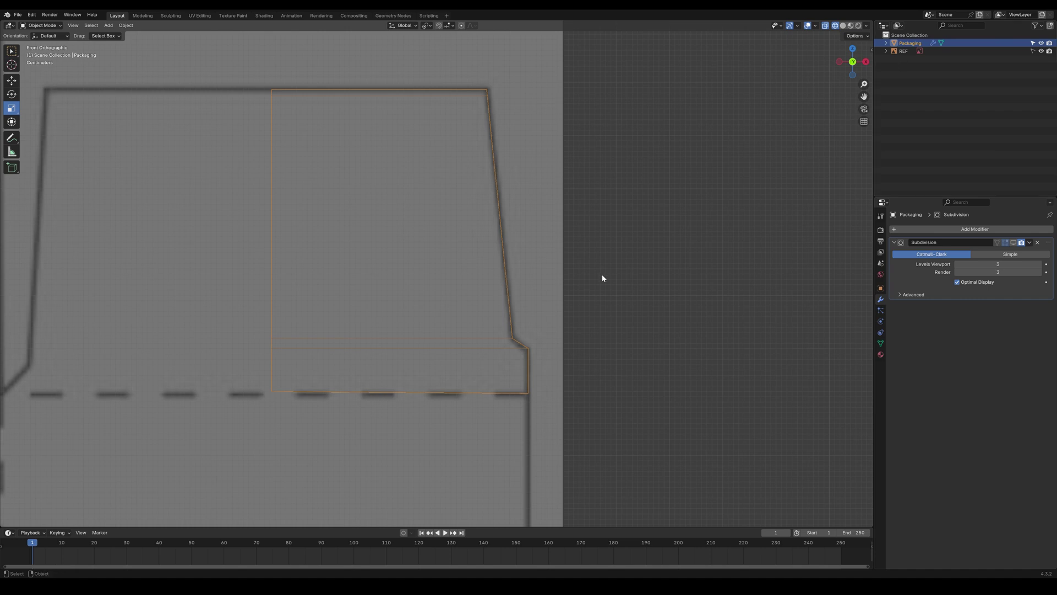
# Step: Add a vertical supporting loop cut close to the flap's outer edge and briefly preview the subdivided result
pyautogui.press('Tab')
pyautogui.click(479, 309)
pyautogui.hotkey('ctrl', 'r')
pyautogui.click(465, 342)
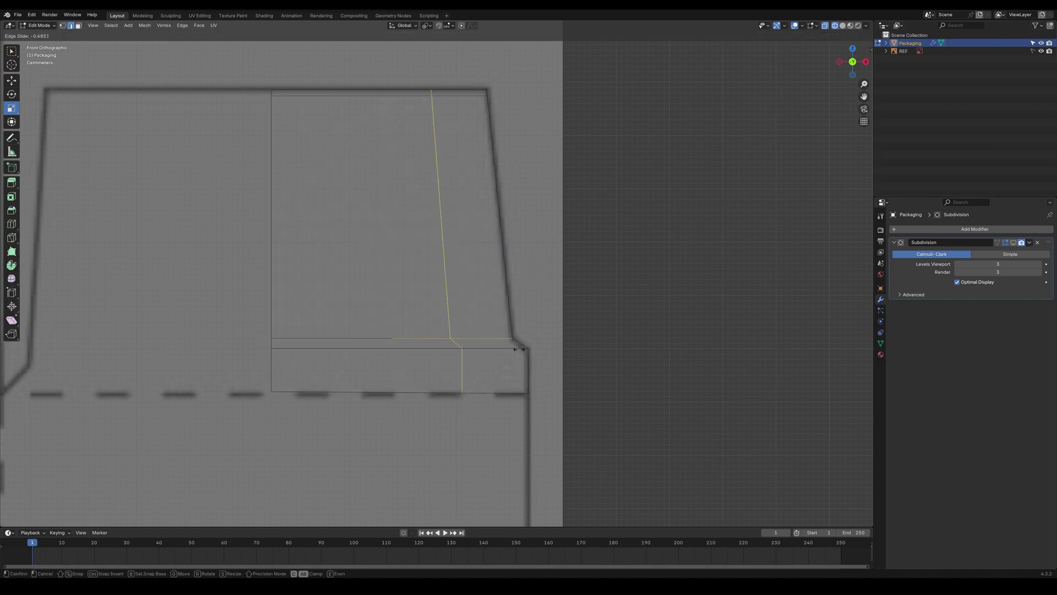
pyautogui.click(570, 361)
pyautogui.click(1013, 243)
pyautogui.click(1013, 243)
# Step: Flatten the flap's bottom edge by scaling its vertices to 0 along Z and move it onto the dashed fold line
pyautogui.scroll(4, 588, 363)
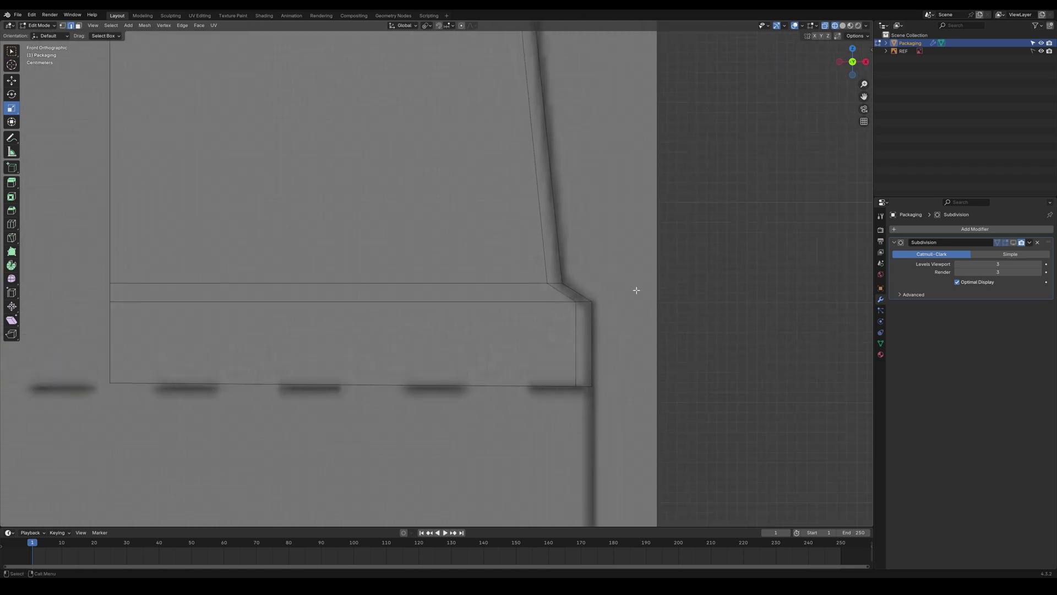
pyautogui.press('1')
pyautogui.click(611, 338)
pyautogui.keyDown('shift'); pyautogui.click(146, 335); pyautogui.keyUp('shift')
pyautogui.press('s')
pyautogui.press('z')
pyautogui.press('0')
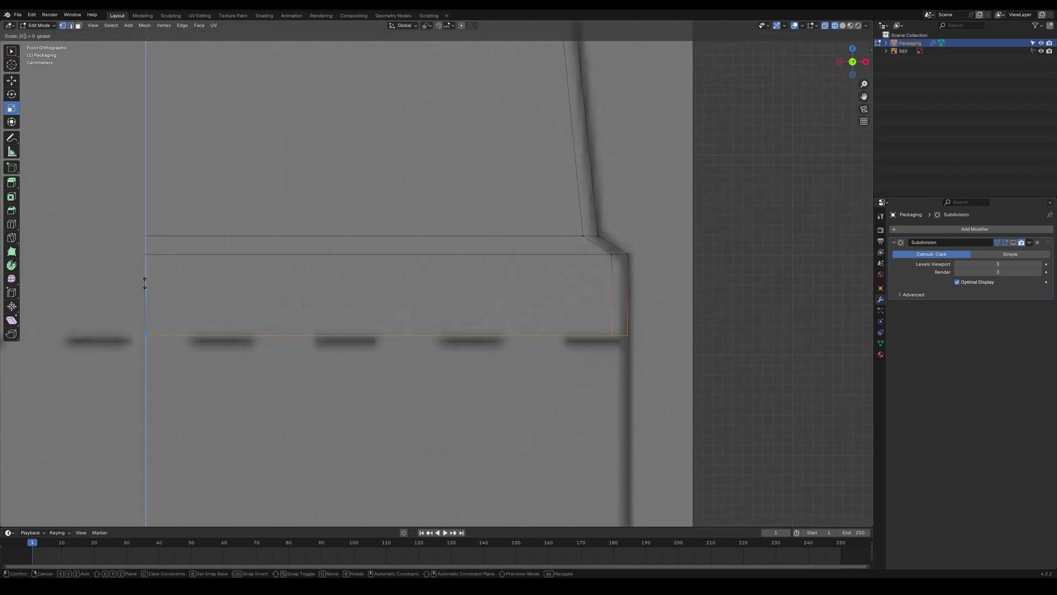
pyautogui.press('Return')
pyautogui.keyDown('ctrl'); pyautogui.moveTo(286, 311); pyautogui.dragTo(292, 359, button='middle'); pyautogui.keyUp('ctrl')
pyautogui.press('g')
pyautogui.moveTo(220, 289); pyautogui.dragTo(221, 294)
pyautogui.click(406, 311)
# Step: Add a horizontal supporting loop cut close to the flap's bottom edge and level it by scaling to 0 along Z
pyautogui.hotkey('ctrl', 'r')
pyautogui.click(569, 310)
pyautogui.click(564, 344)
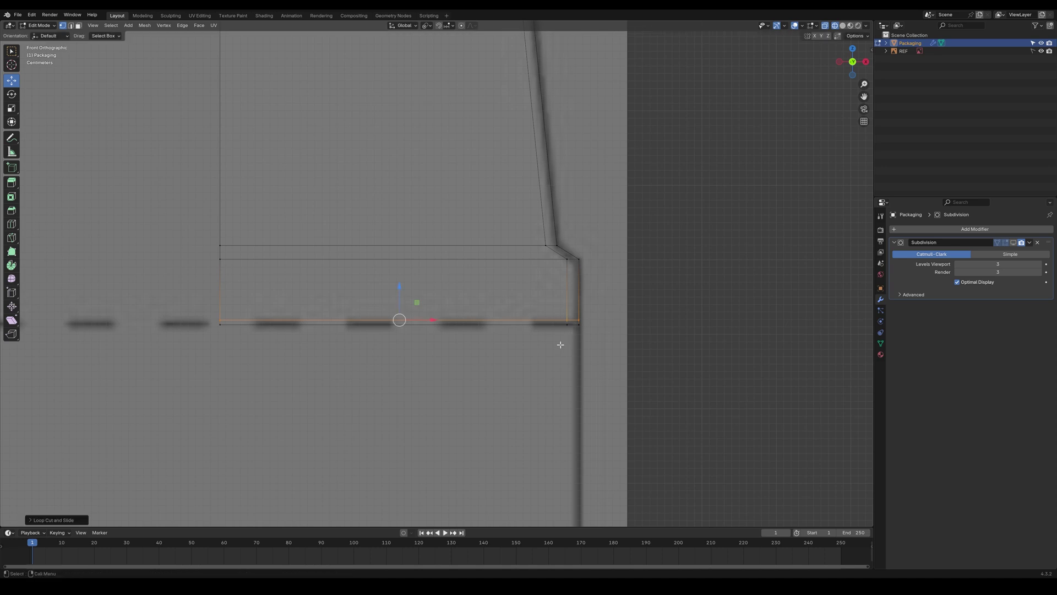
pyautogui.press('s')
pyautogui.press('z')
pyautogui.press('0')
pyautogui.press('Return')
pyautogui.press('2')
pyautogui.keyDown('alt'); pyautogui.click(342, 329); pyautogui.keyUp('alt')
pyautogui.keyDown('alt'); pyautogui.keyDown('shift'); pyautogui.click(573, 325); pyautogui.keyUp('shift'); pyautogui.keyUp('alt')
pyautogui.press('s')
pyautogui.press('z')
pyautogui.press('0')
pyautogui.press('Return')
pyautogui.hotkey('alt', 'a')
# Step: Bevel the horizontal edge loop at the notch's lower corner slightly and briefly preview the subdivision
pyautogui.scroll(1, 594, 284)
pyautogui.keyDown('alt'); pyautogui.click(597, 256); pyautogui.keyUp('alt')
pyautogui.hotkey('ctrl', 'b')
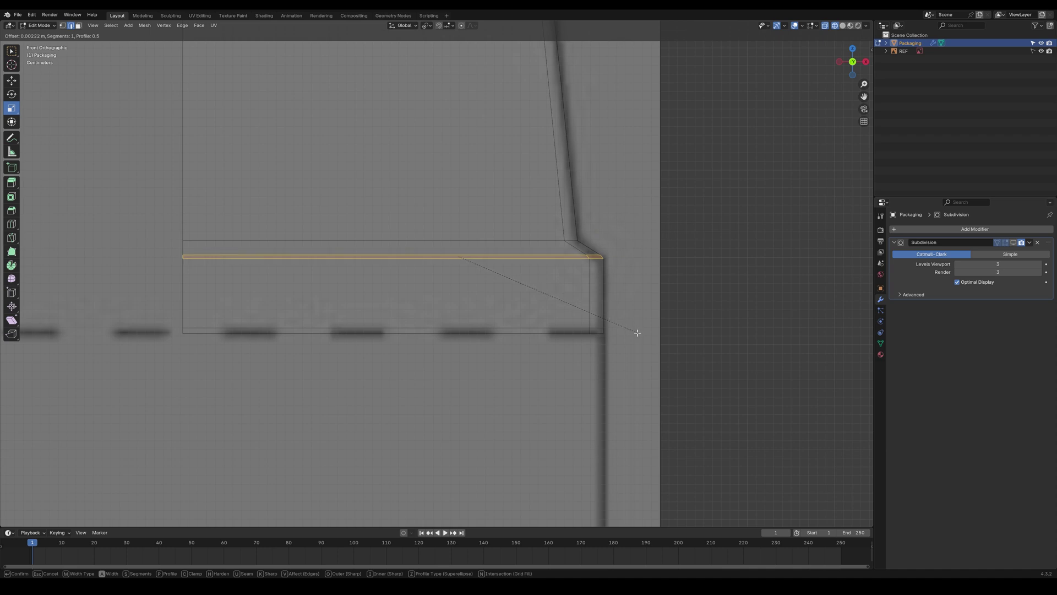
pyautogui.click(637, 340)
pyautogui.hotkey('alt', 'a')
pyautogui.hotkey('ctrl', '3')
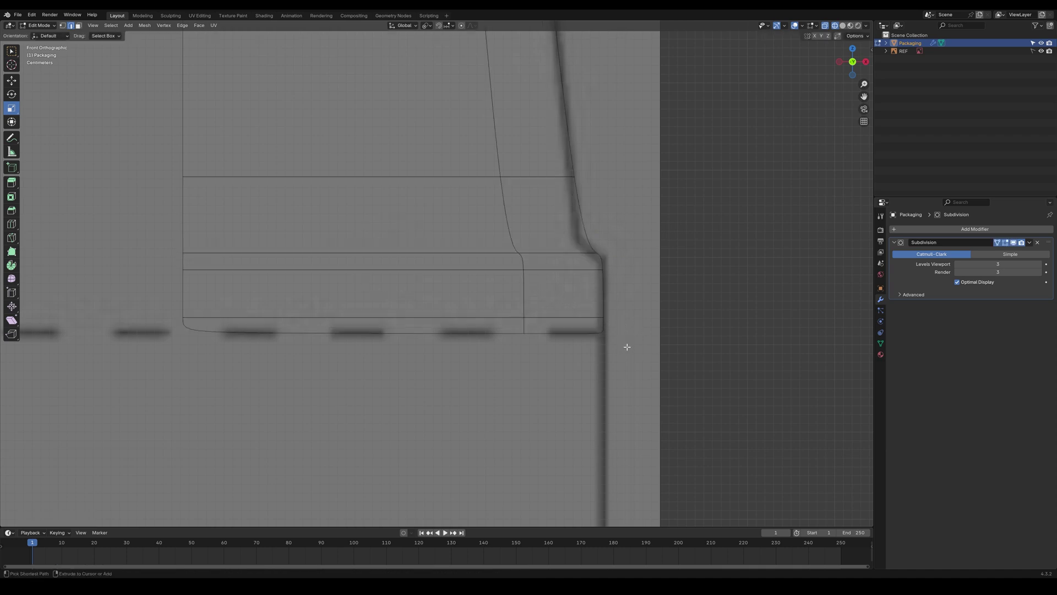
pyautogui.hotkey('ctrl', '3')
# Step: Bevel the horizontal edge loop at the notch's upper corner slightly and check it with the subdivision preview
pyautogui.keyDown('alt'); pyautogui.click(567, 243); pyautogui.keyUp('alt')
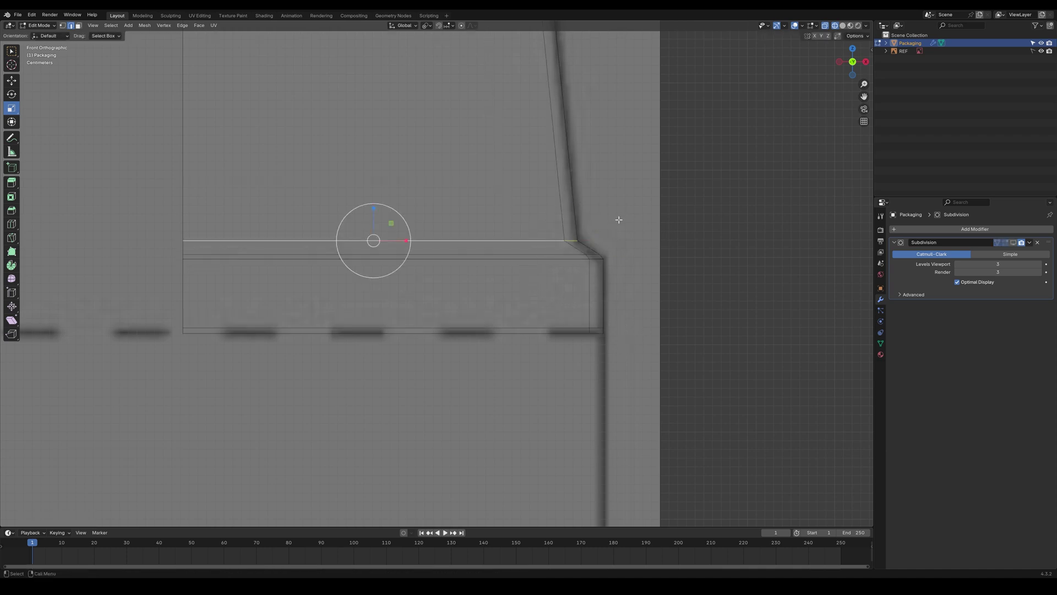
pyautogui.hotkey('ctrl', 'b')
pyautogui.click(623, 256)
pyautogui.click(616, 218)
pyautogui.hotkey('ctrl', '3')
pyautogui.hotkey('ctrl', '3')
# Step: Add a horizontal loop cut across the flap's large face and slide it down to just above the notch
pyautogui.keyDown('ctrl'); pyautogui.moveTo(615, 222); pyautogui.dragTo(592, 261, button='middle'); pyautogui.keyUp('ctrl')
pyautogui.hotkey('ctrl', 'r')
pyautogui.click(543, 246)
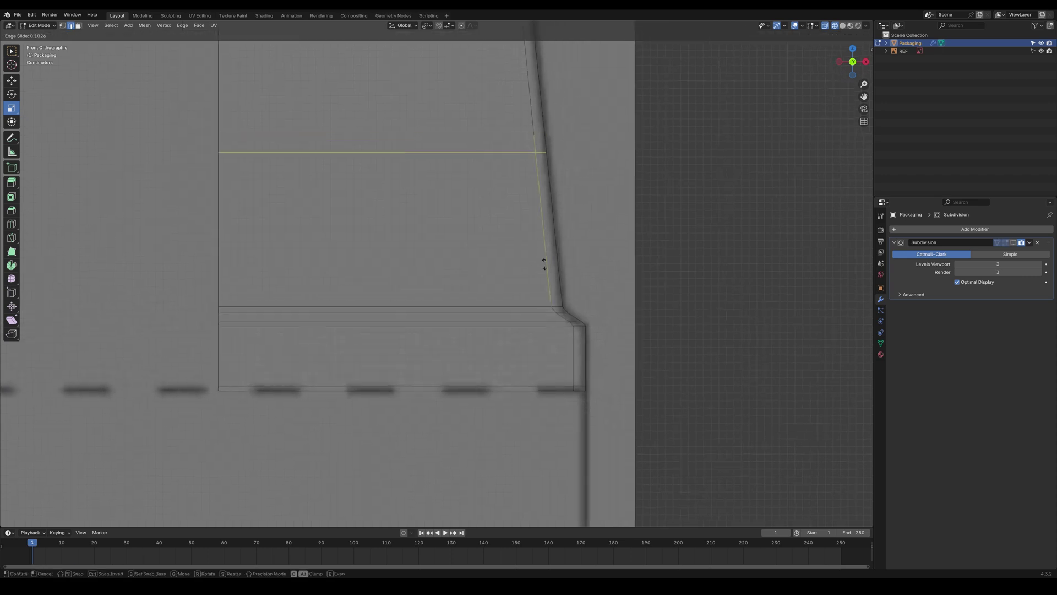
pyautogui.click(539, 376)
pyautogui.click(606, 221)
pyautogui.keyDown('ctrl'); pyautogui.moveTo(606, 221); pyautogui.dragTo(507, 294, button='middle'); pyautogui.keyUp('ctrl')
# Step: Inspect the subdivided flap in solid shading and against the template, returning to mesh editing with the subdivision preview off
pyautogui.hotkey('ctrl', '3')
pyautogui.hotkey('shift', 'z')
pyautogui.moveTo(593, 248)
pyautogui.mouseDown(button='middle')
pyautogui.moveTo(573, 231)
pyautogui.moveTo(477, 326)
pyautogui.mouseUp(button='middle')
pyautogui.press('Tab')
pyautogui.keyDown('shift'); pyautogui.moveTo(477, 326); pyautogui.dragTo(512, 284, button='middle'); pyautogui.keyUp('shift')
pyautogui.click(512, 284)
pyautogui.press('KP_1')
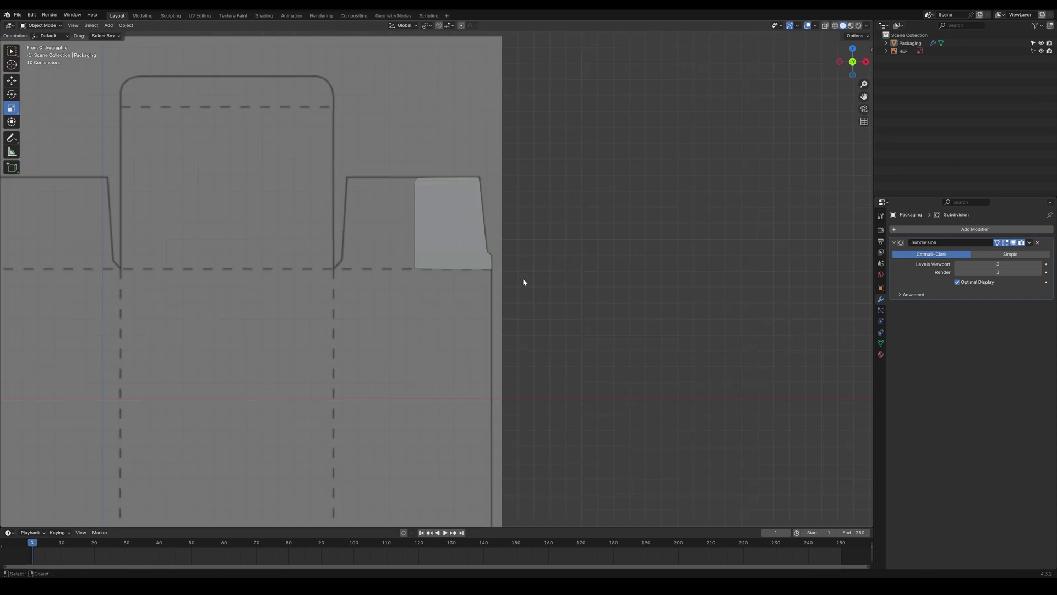
pyautogui.click(494, 222)
pyautogui.press('Tab')
pyautogui.keyDown('shift'); pyautogui.moveTo(495, 222); pyautogui.dragTo(470, 253, button='middle'); pyautogui.keyUp('shift')
pyautogui.hotkey('ctrl', '3')
pyautogui.keyDown('shift'); pyautogui.moveTo(649, 228); pyautogui.dragTo(654, 227, button='middle'); pyautogui.keyUp('shift')
pyautogui.scroll(3, 653, 227)
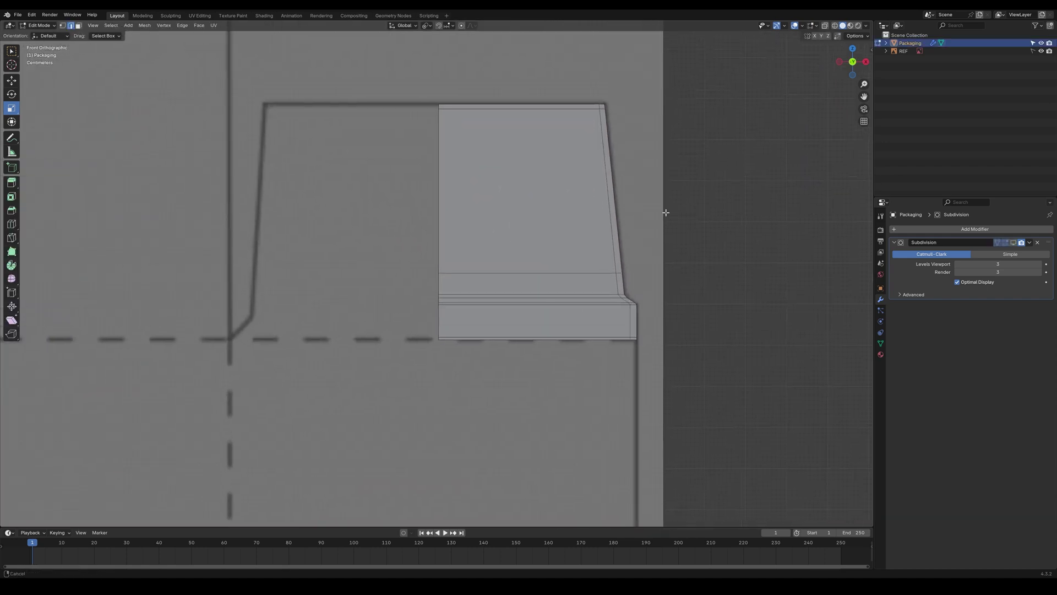
# Step: Duplicate the whole linked flap half and place the copy along X to the left of the original
pyautogui.click(580, 261)
pyautogui.hotkey('ctrl', 'l')
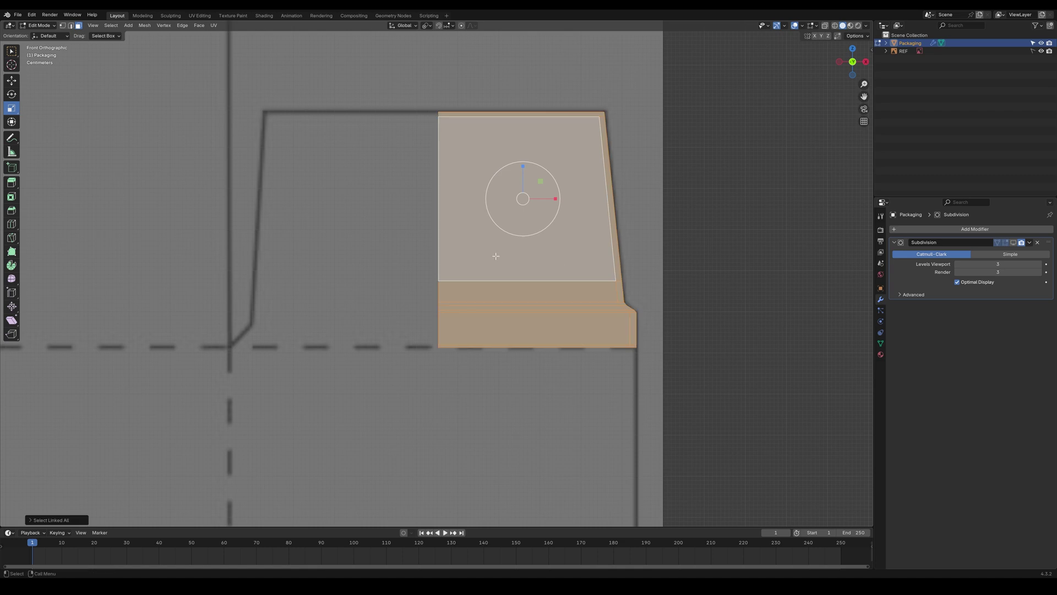
pyautogui.hotkey('shift', 'd')
pyautogui.press('x')
pyautogui.click(261, 308)
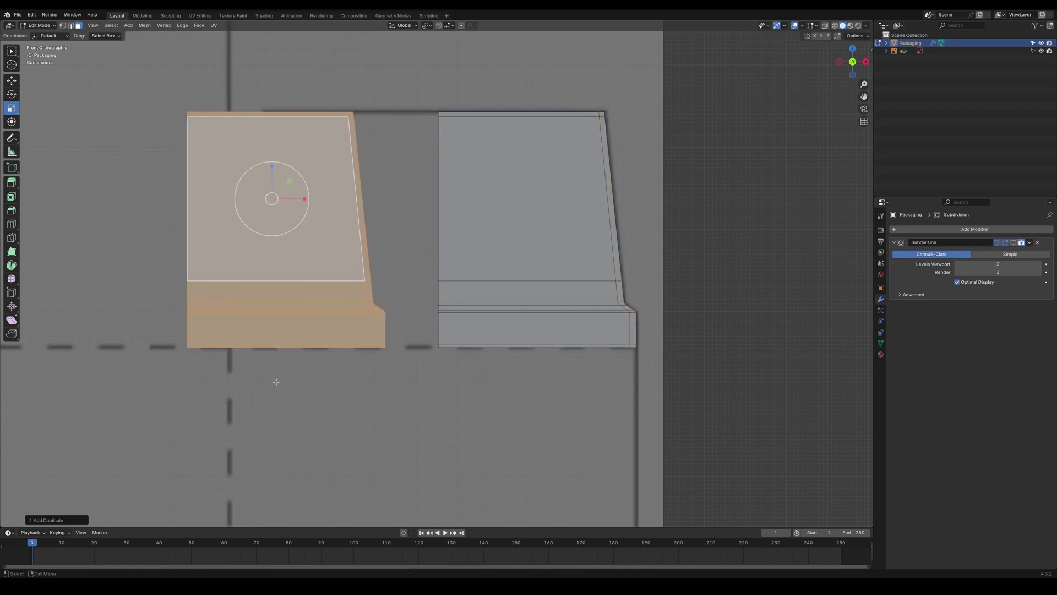
# Step: Mirror the duplicated flap half by setting its X scale to -1
pyautogui.moveTo(305, 198); pyautogui.dragTo(313, 199)
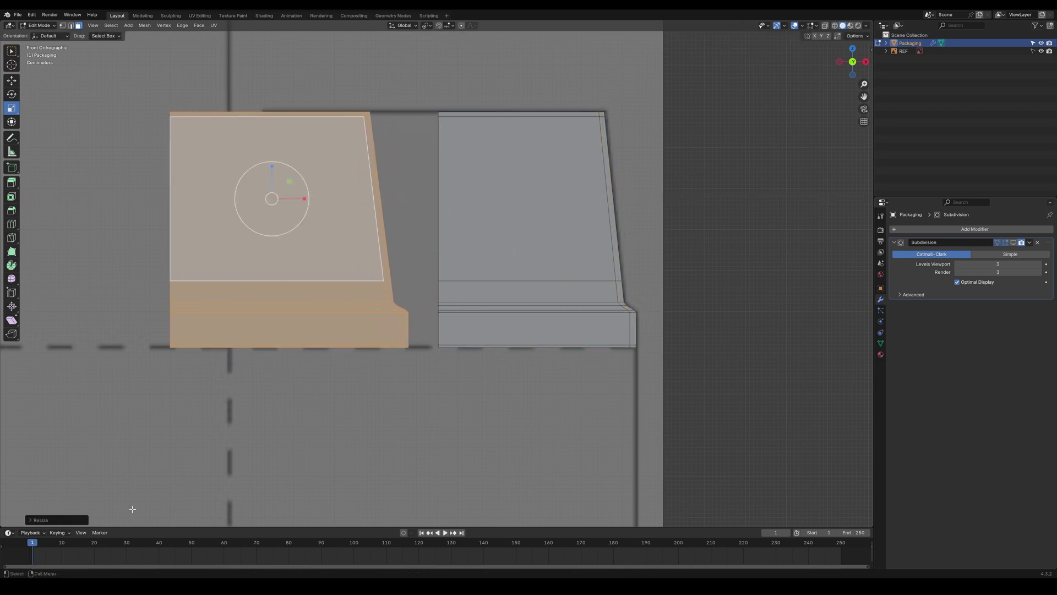
pyautogui.click(39, 519)
pyautogui.click(102, 475)
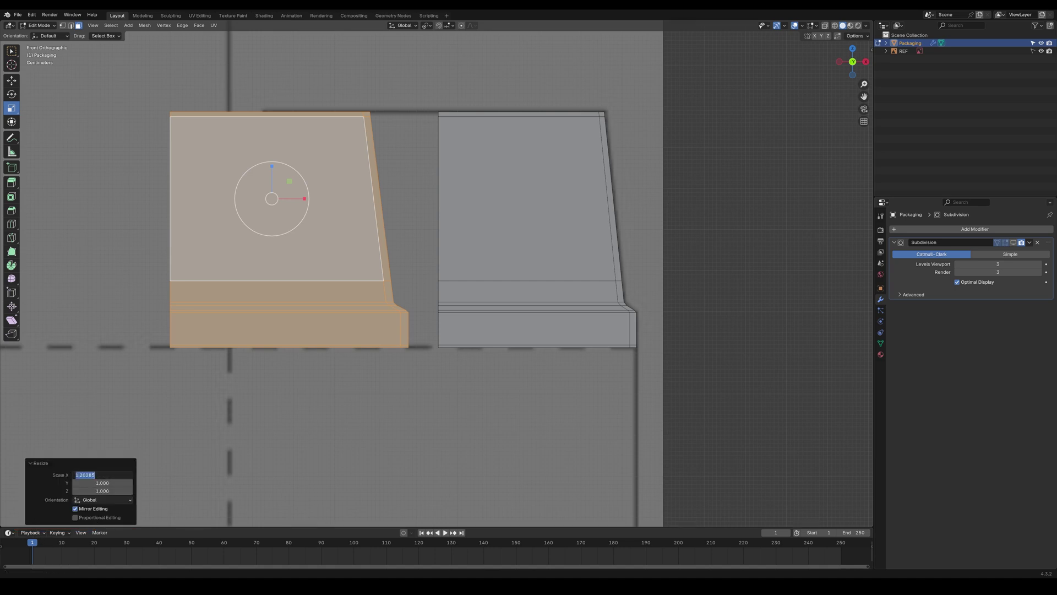
pyautogui.press('Return')
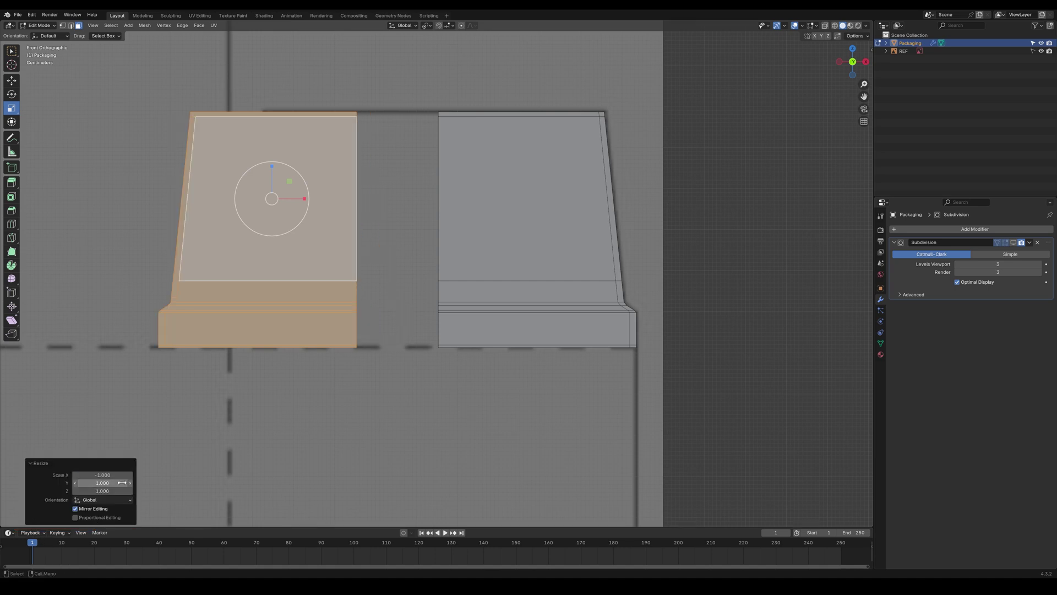
# Step: Move the mirrored half along X until it sits close beside the original half, using wireframe shading
pyautogui.press('w')
pyautogui.moveTo(311, 199)
pyautogui.mouseDown()
pyautogui.moveTo(400, 199)
pyautogui.moveTo(385, 199)
pyautogui.mouseUp()
pyautogui.hotkey('shift', 'z')
pyautogui.click(319, 383)
# Step: Dissolve unneeded horizontal edge loops in the lower part of the mirrored half
pyautogui.press('2')
pyautogui.keyDown('alt'); pyautogui.moveTo(317, 381); pyautogui.dragTo(424, 305, button='middle'); pyautogui.keyUp('alt')
pyautogui.keyDown('alt'); pyautogui.moveTo(362, 249); pyautogui.dragTo(436, 274, button='right'); pyautogui.keyUp('alt')
pyautogui.doubleClick(374, 194)
pyautogui.press('Delete')
pyautogui.doubleClick(269, 238)
pyautogui.press('Delete')
# Step: Reposition the mirrored half's lower outer corner vertices to follow the template's diagonal corner
pyautogui.moveTo(319, 288); pyautogui.dragTo(275, 287, button='right')
pyautogui.click(237, 244)
pyautogui.moveTo(262, 228); pyautogui.dragTo(281, 278)
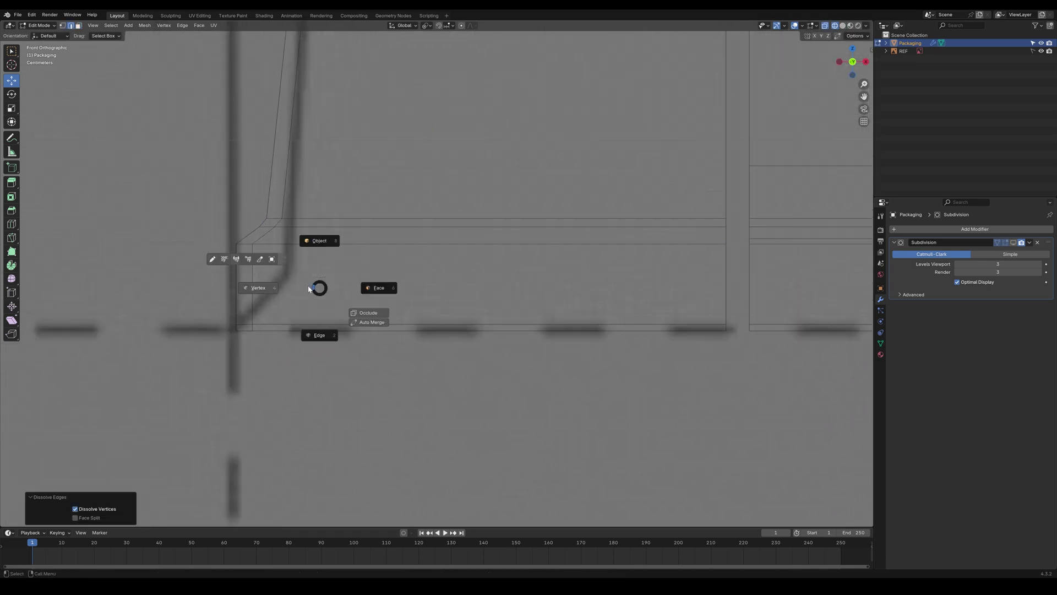
pyautogui.click(727, 244)
pyautogui.keyDown('shift'); pyautogui.click(284, 276); pyautogui.keyUp('shift')
pyautogui.press('r')
pyautogui.press('2')
# Step: Dissolve the remaining surplus horizontal loops on the mirrored half and shift its outer corner along X onto the template outline
pyautogui.doubleClick(282, 221)
pyautogui.press('Delete')
pyautogui.click(269, 226)
pyautogui.press('w')
pyautogui.moveTo(297, 227); pyautogui.dragTo(322, 228)
pyautogui.keyDown('alt'); pyautogui.moveTo(352, 247); pyautogui.dragTo(328, 250, button='right'); pyautogui.keyUp('alt')
pyautogui.doubleClick(321, 236)
pyautogui.press('Delete')
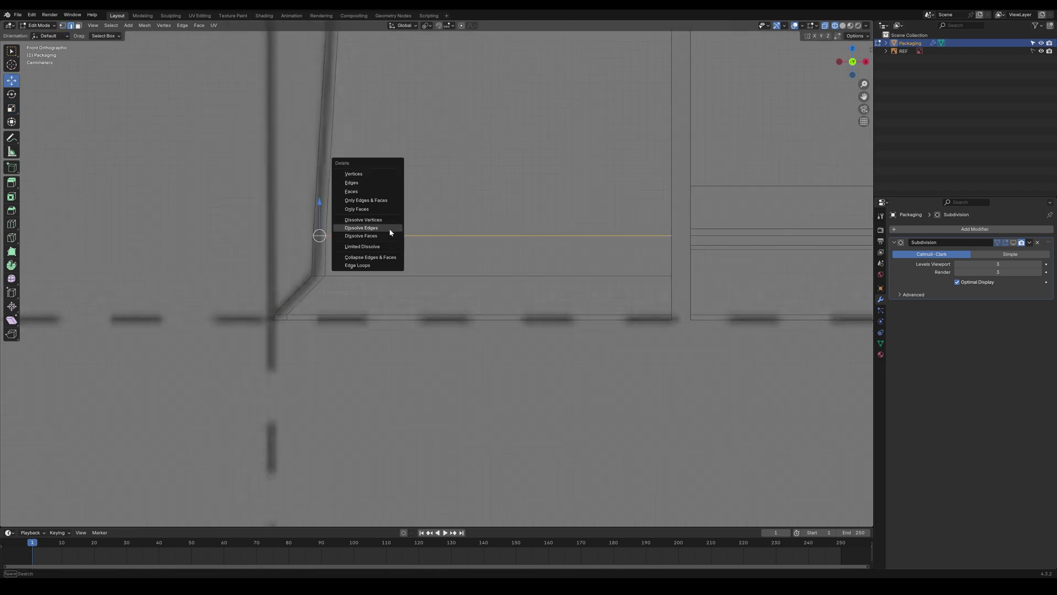
pyautogui.click(389, 230)
pyautogui.keyDown('alt'); pyautogui.moveTo(385, 232); pyautogui.dragTo(322, 229, button='right'); pyautogui.keyUp('alt')
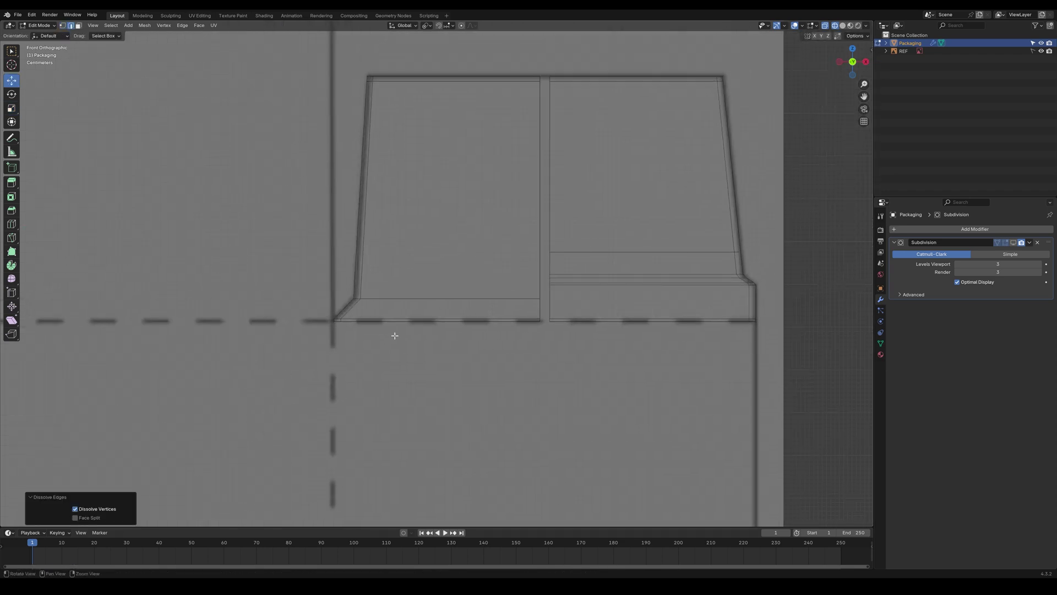
# Step: Bevel the horizontal edge loop at the mirrored half's diagonal corner slightly and preview the subdivided shape
pyautogui.keyDown('alt'); pyautogui.moveTo(395, 335); pyautogui.dragTo(458, 326, button='right'); pyautogui.keyUp('alt')
pyautogui.click(453, 246)
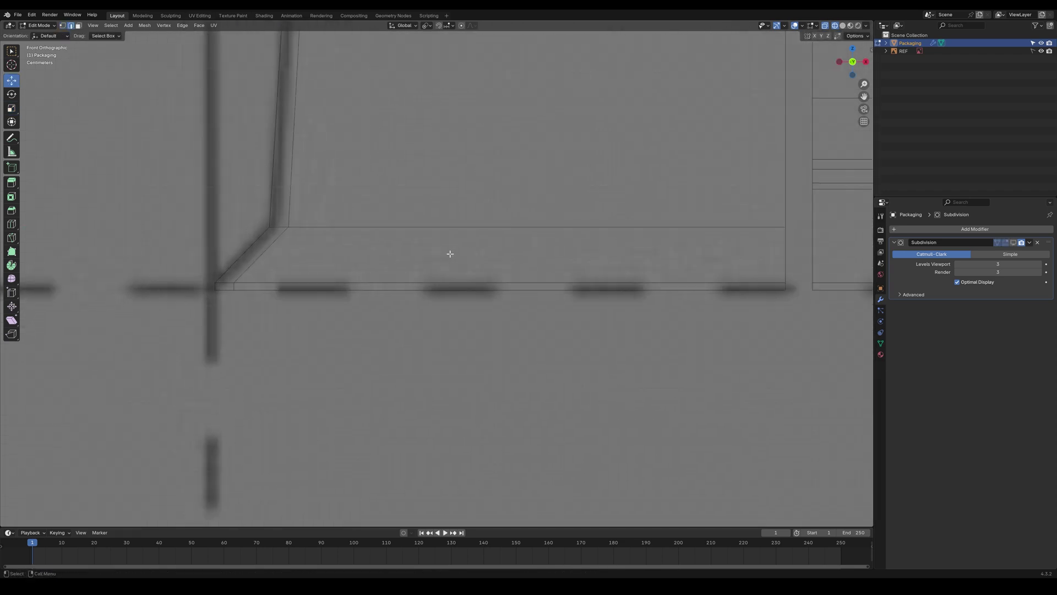
pyautogui.keyDown('alt'); pyautogui.moveTo(448, 253); pyautogui.dragTo(443, 272, button='middle'); pyautogui.keyUp('alt')
pyautogui.doubleClick(274, 245)
pyautogui.hotkey('ctrl', 'b')
pyautogui.click(326, 305)
pyautogui.click(326, 305)
pyautogui.scroll(-5, 392, 279)
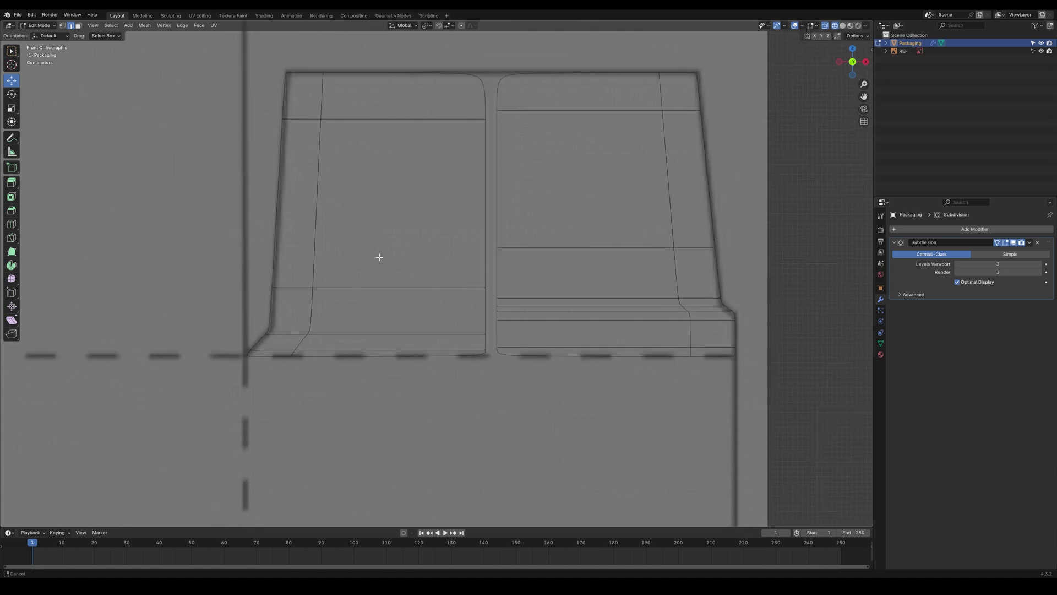
# Step: Add a horizontal loop cut across the mirrored half's large face and slide it down toward the diagonal corner
pyautogui.hotkey('ctrl', 'r')
pyautogui.click(459, 277)
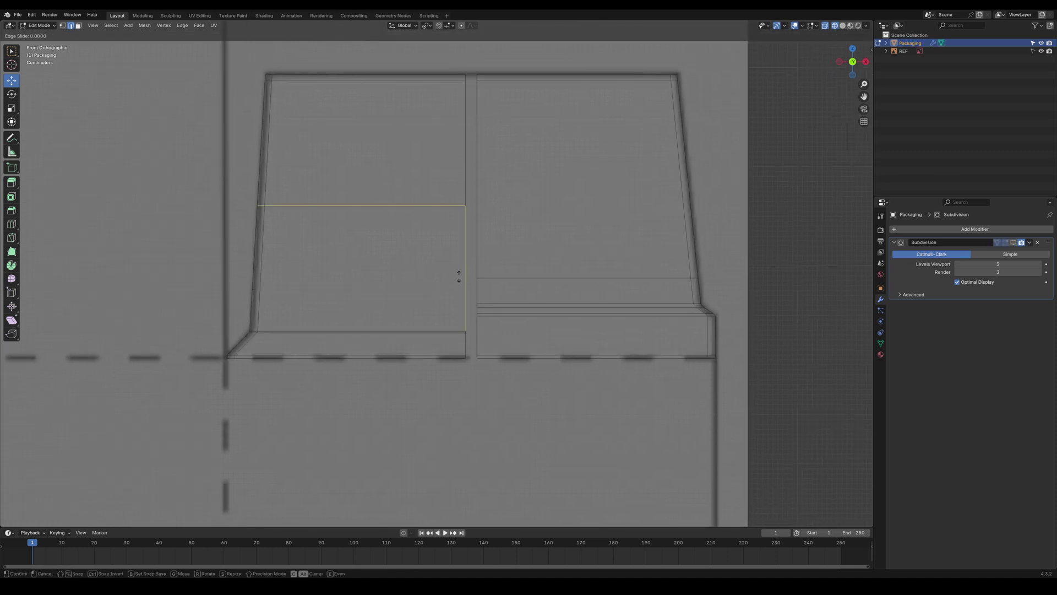
pyautogui.click(463, 345)
pyautogui.click(432, 409)
# Step: Align the inner ends of the mirrored half's beveled corner loops with the facing loops of the original half by Z scaling to 0
pyautogui.scroll(5, 574, 309)
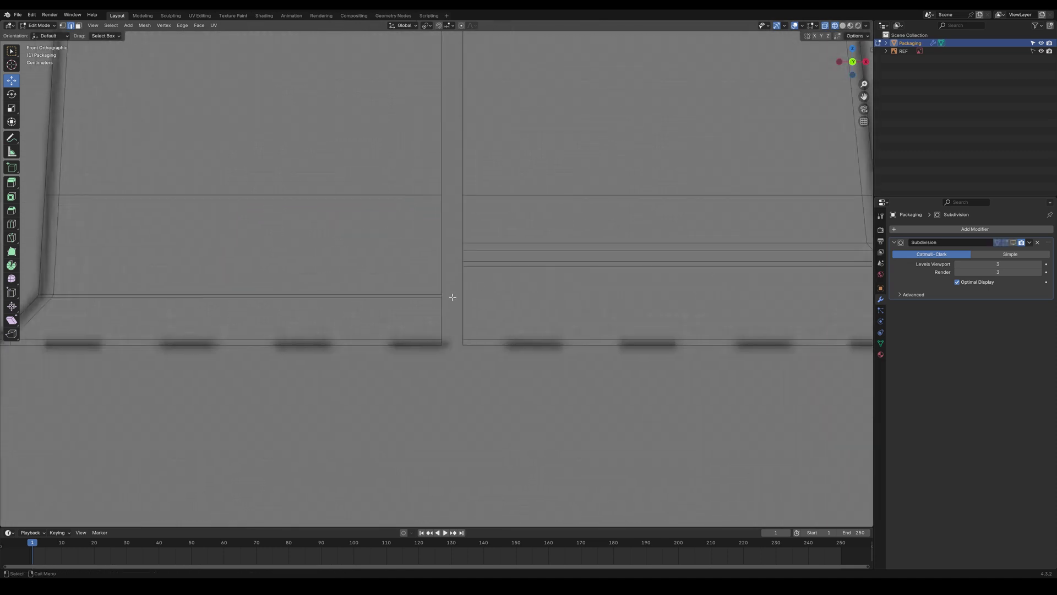
pyautogui.keyDown('alt'); pyautogui.click(463, 261); pyautogui.keyUp('alt')
pyautogui.hotkey('shift', 'space')
pyautogui.press('s')
pyautogui.moveTo(463, 228); pyautogui.dragTo(465, 218)
pyautogui.keyDown('alt'); pyautogui.click(439, 298); pyautogui.keyUp('alt')
pyautogui.press('0')
pyautogui.click(429, 380)
# Step: Add a loop cut above the mirrored half's corner loops and level its inner vertex with the original half's matching vertex along Z
pyautogui.hotkey('ctrl', 'r')
pyautogui.click(440, 231)
pyautogui.click(441, 249)
pyautogui.keyDown('shift'); pyautogui.click(463, 253); pyautogui.keyUp('shift')
pyautogui.moveTo(464, 215); pyautogui.dragTo(463, 210)
pyautogui.hotkey('ctrl', 'z')
pyautogui.hotkey('ctrl', 'z')
pyautogui.click(442, 250)
pyautogui.keyDown('shift'); pyautogui.click(463, 251); pyautogui.keyUp('shift')
pyautogui.press('0')
pyautogui.click(461, 201)
# Step: Add another loop cut higher on the mirrored half and level its inner vertex with the original half's uppermost notch loop
pyautogui.hotkey('ctrl', 'r')
pyautogui.click(441, 249)
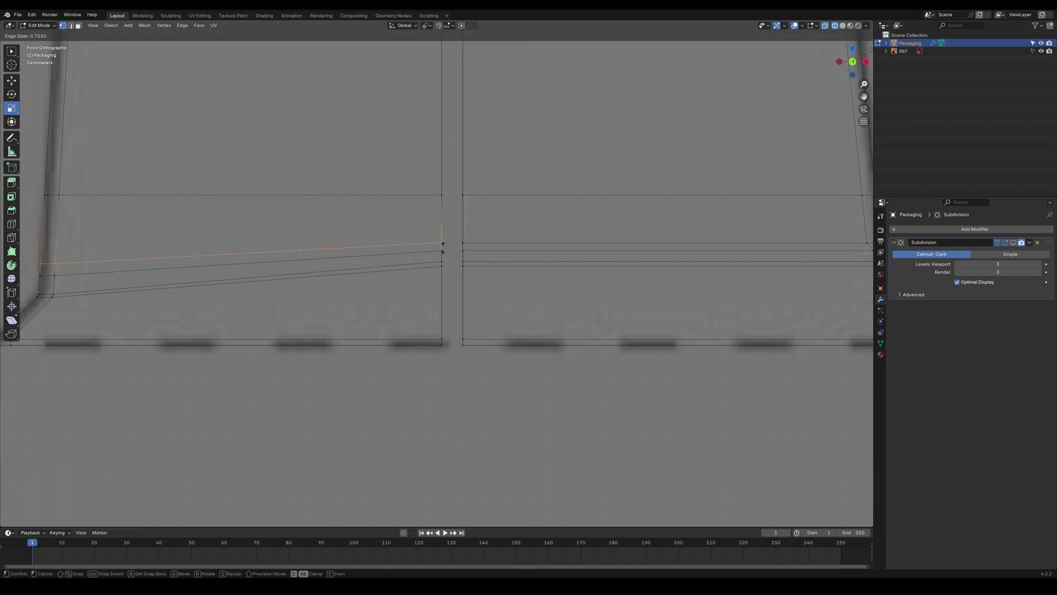
pyautogui.click(446, 246)
pyautogui.click(443, 243)
pyautogui.keyDown('shift'); pyautogui.click(463, 243); pyautogui.keyUp('shift')
pyautogui.moveTo(463, 211); pyautogui.dragTo(463, 198)
pyautogui.press('0')
pyautogui.click(445, 195)
# Step: Compare both flap halves with and without the subdivision preview
pyautogui.scroll(-8, 458, 186)
pyautogui.click(402, 400)
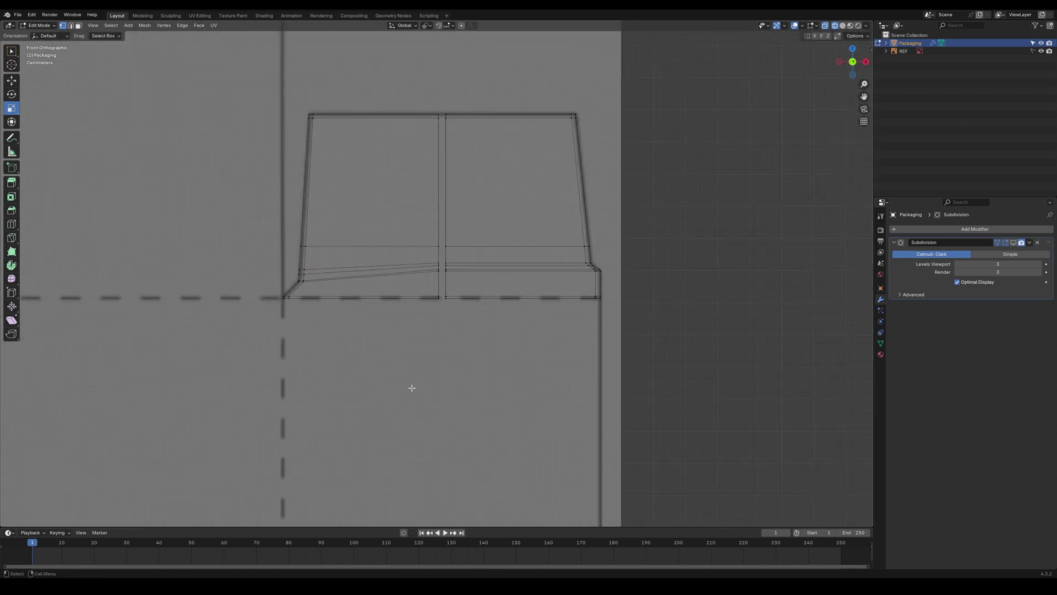
pyautogui.hotkey('ctrl', '3')
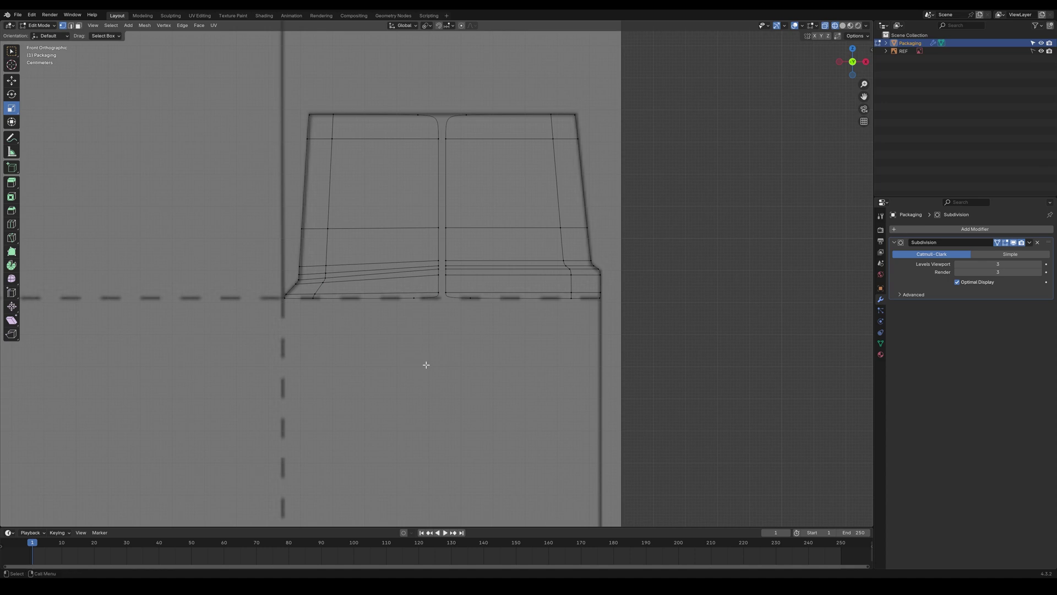
pyautogui.scroll(3, 491, 260)
pyautogui.keyDown('shift'); pyautogui.moveTo(538, 201); pyautogui.dragTo(477, 290, button='middle'); pyautogui.keyUp('shift')
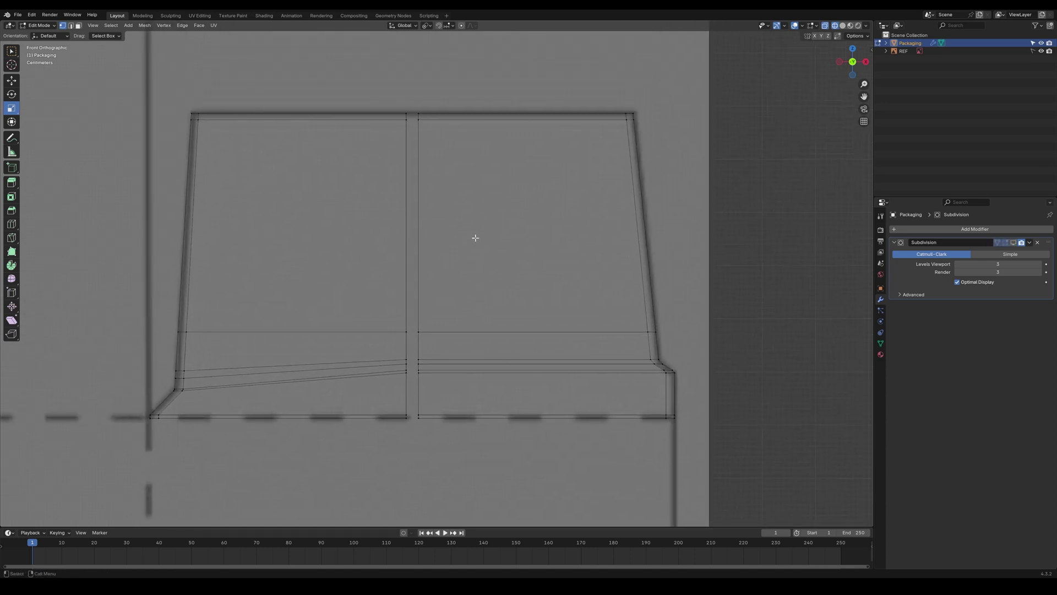
# Step: Show both flap halves in solid perspective view and enable the Face Orientation overlay
pyautogui.moveTo(485, 254); pyautogui.dragTo(482, 259, button='middle')
pyautogui.keyDown('ctrl'); pyautogui.moveTo(520, 205); pyautogui.dragTo(364, 389, button='middle'); pyautogui.keyUp('ctrl')
pyautogui.hotkey('shift', 'z')
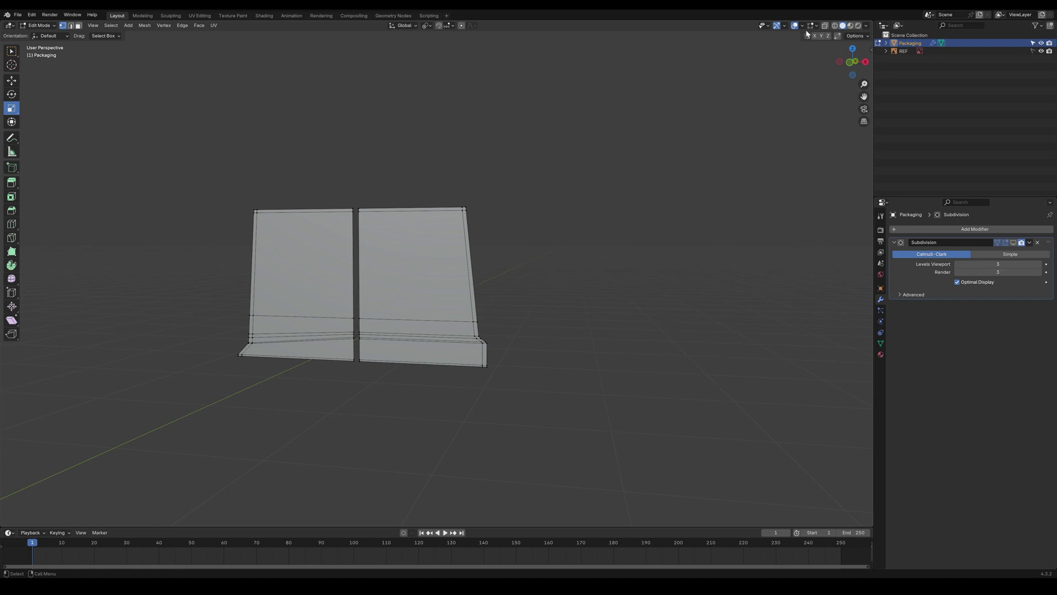
pyautogui.click(785, 26)
pyautogui.click(802, 27)
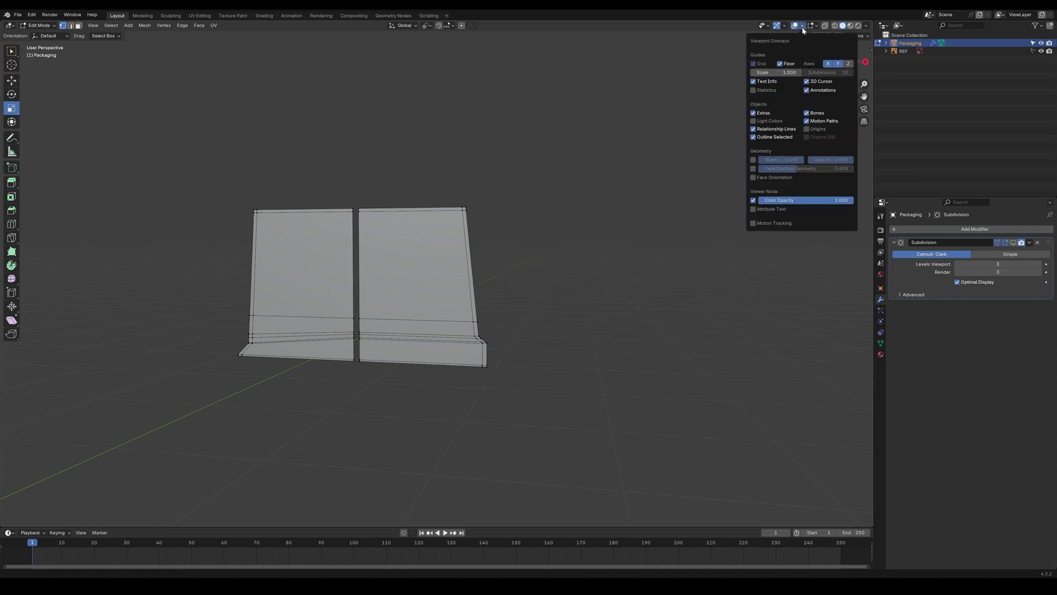
pyautogui.click(754, 178)
# Step: Recalculate the normals of all faces with the Inside option enabled
pyautogui.press('z')
pyautogui.click(429, 297)
pyautogui.press('a')
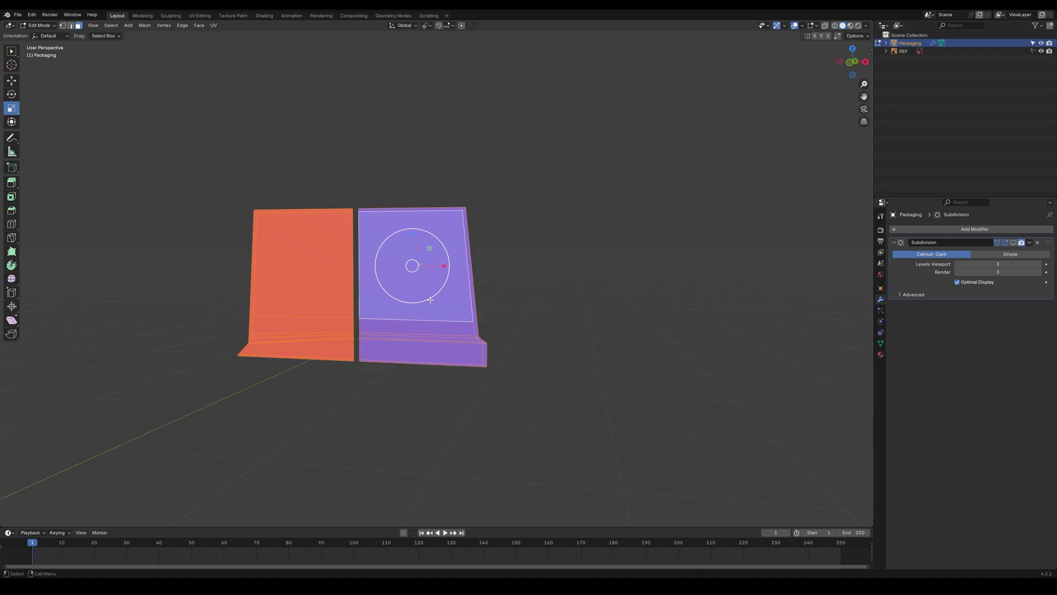
pyautogui.hotkey('shift', 'n')
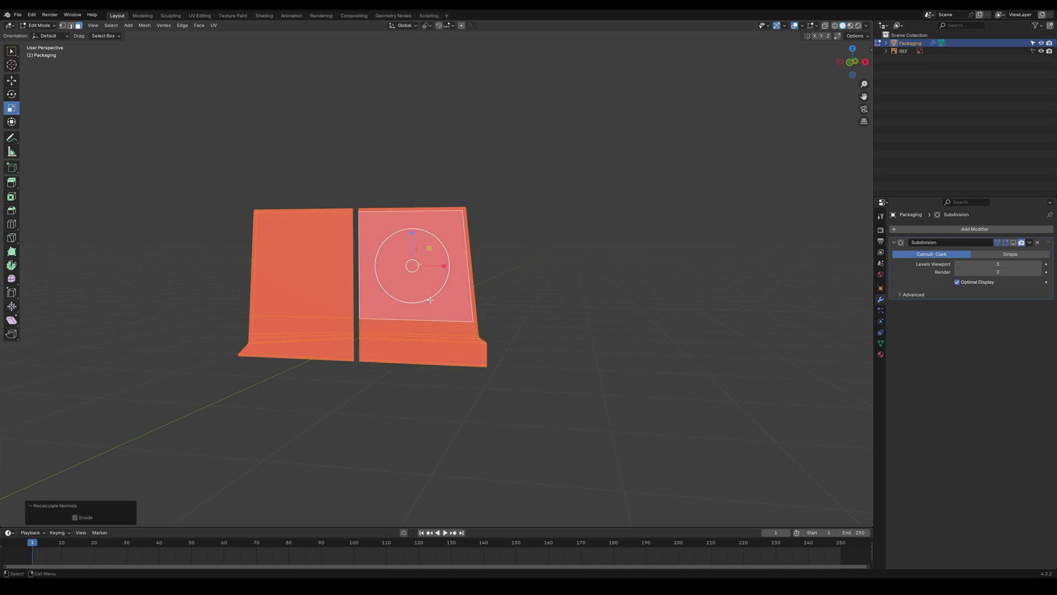
pyautogui.click(76, 518)
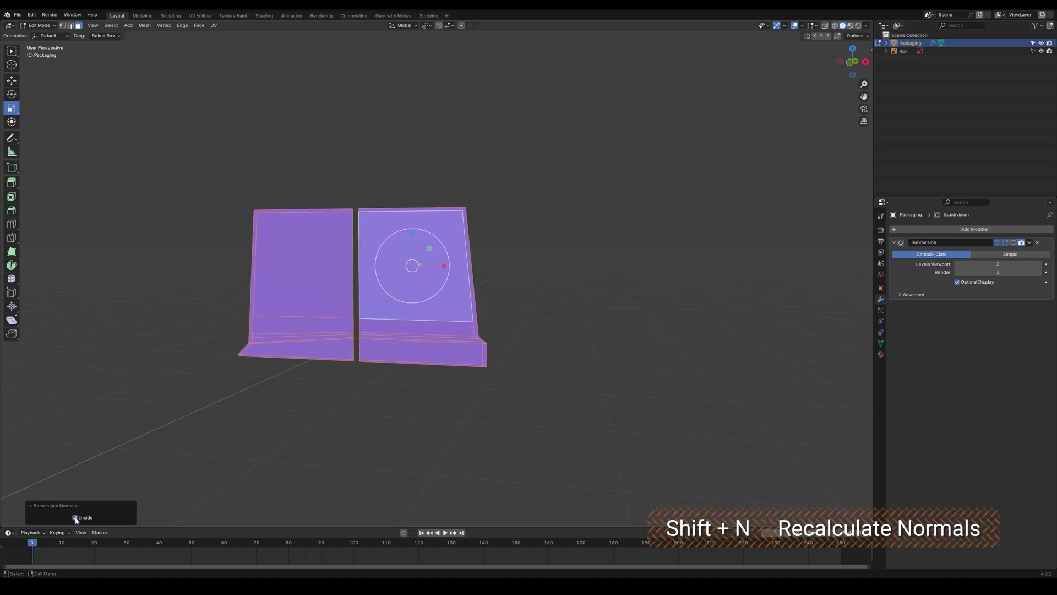
# Step: Disable the Face Orientation overlay and return to the front view
pyautogui.click(802, 26)
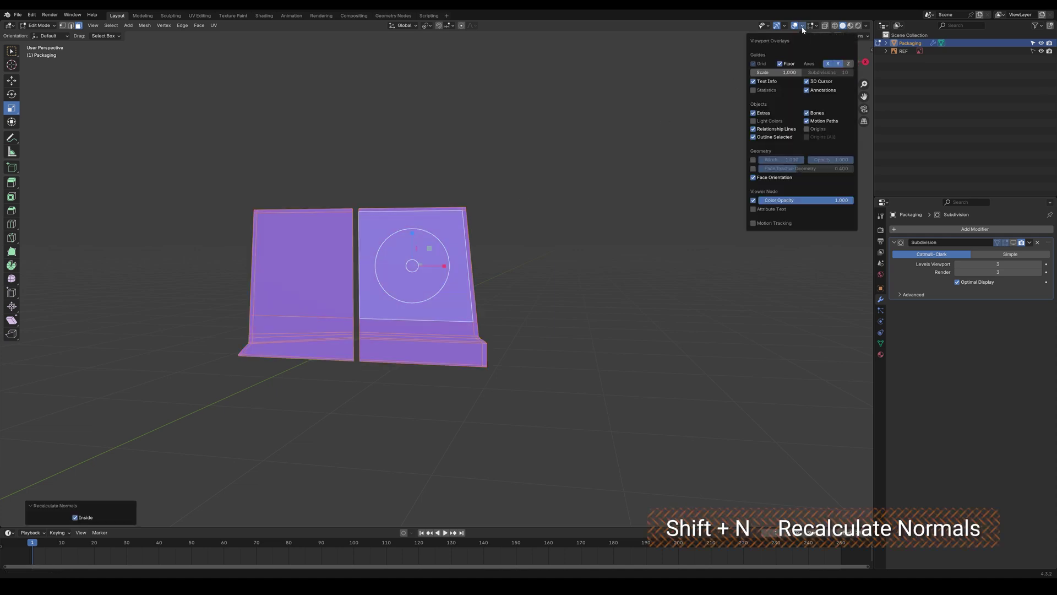
pyautogui.click(753, 177)
pyautogui.click(551, 264)
pyautogui.press('KP_1')
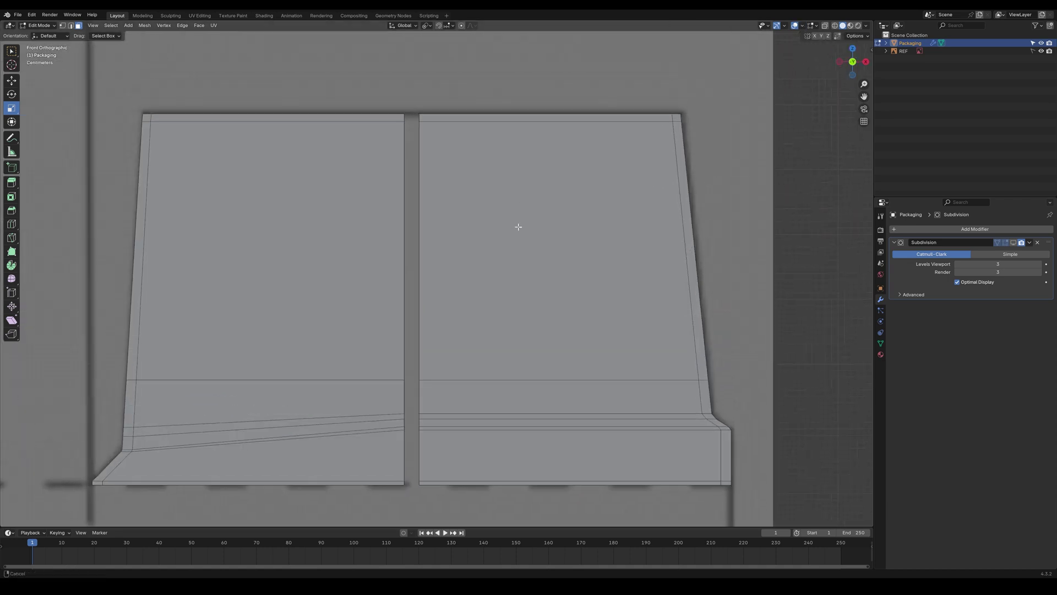
# Step: Bridge the gap between the inner vertical edges of the two flap halves with LoopTools
pyautogui.keyDown('ctrl'); pyautogui.click(408, 485); pyautogui.keyUp('ctrl')
pyautogui.click(419, 486)
pyautogui.keyDown('ctrl'); pyautogui.click(419, 118); pyautogui.keyUp('ctrl')
pyautogui.press('n')
pyautogui.click(869, 103)
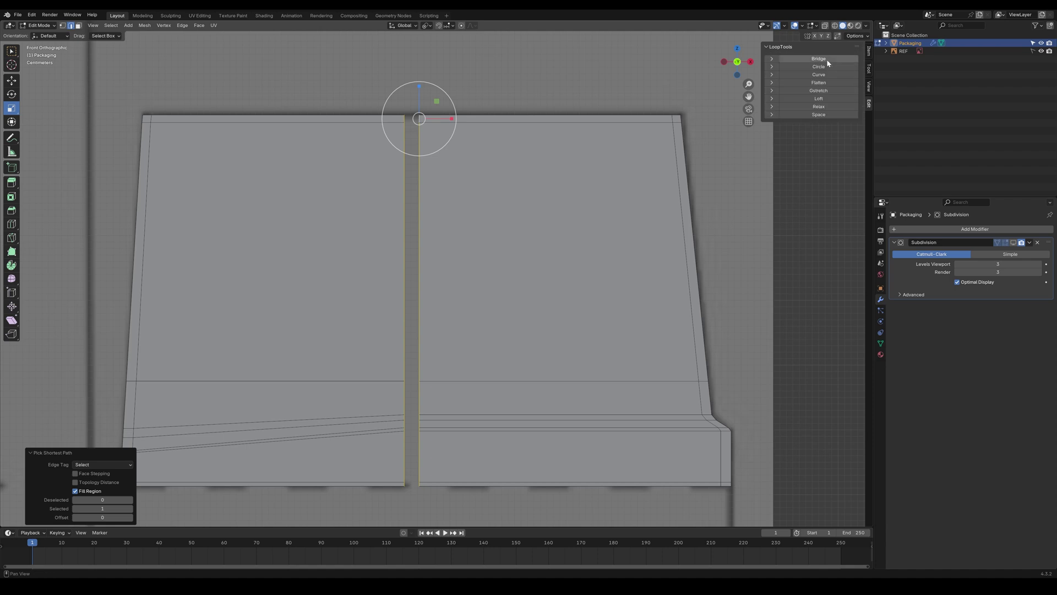
pyautogui.click(819, 58)
pyautogui.click(742, 175)
# Step: Dissolve the two vertical edge loops in the middle of the joined flap
pyautogui.keyDown('alt'); pyautogui.click(417, 263); pyautogui.keyUp('alt')
pyautogui.keyDown('alt'); pyautogui.keyDown('shift'); pyautogui.click(405, 263); pyautogui.keyUp('shift'); pyautogui.keyUp('alt')
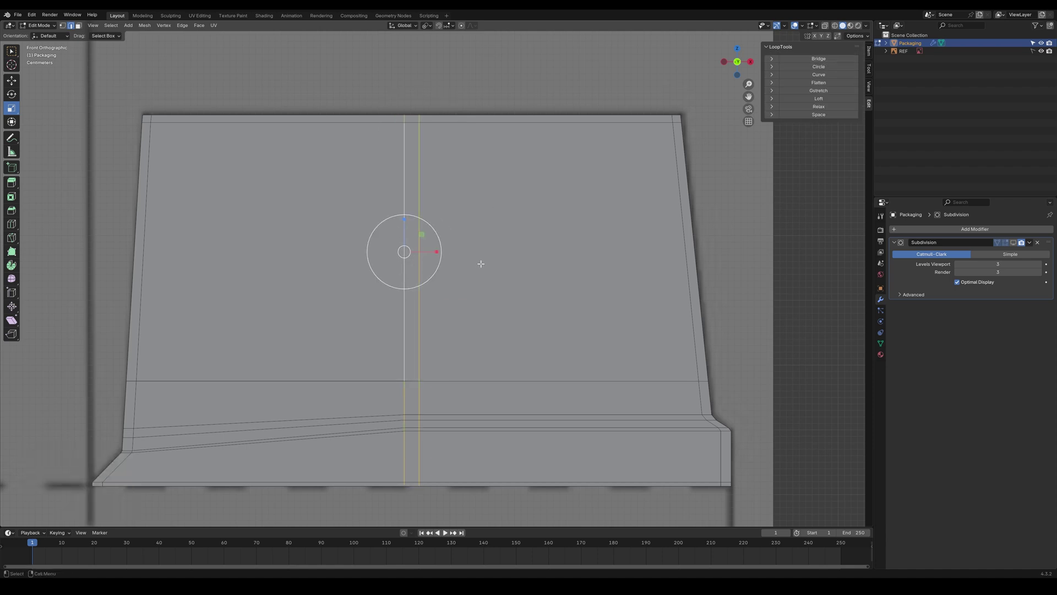
pyautogui.press('x')
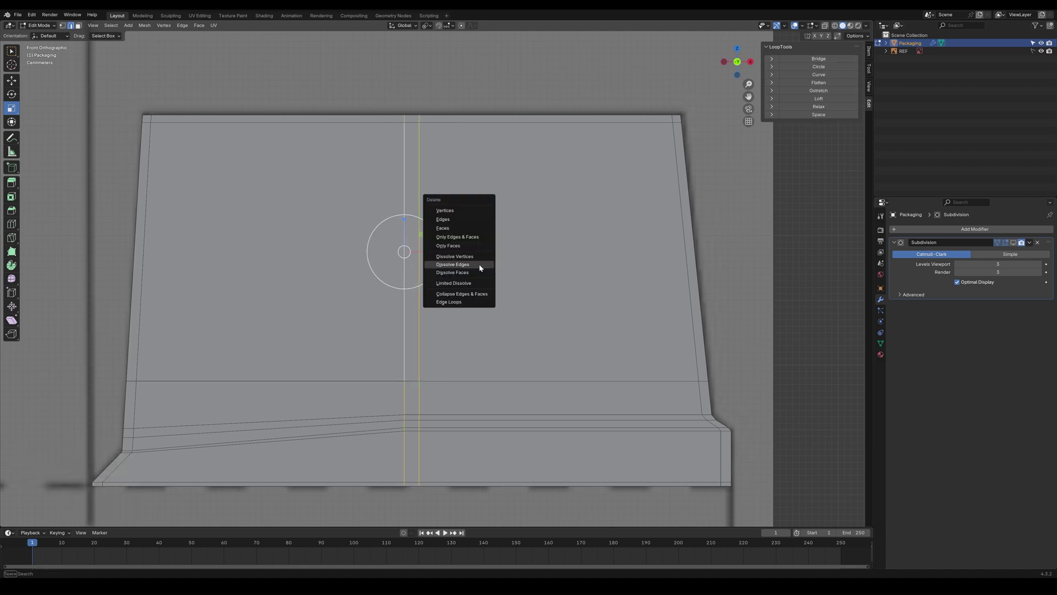
pyautogui.click(480, 266)
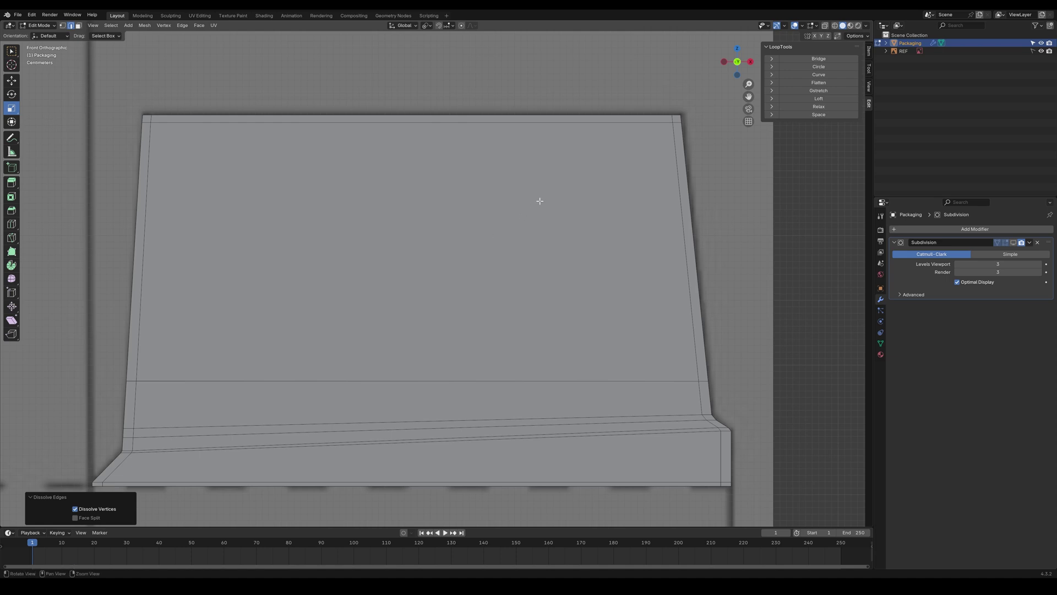
# Step: Preview the flap with level 3 subdivision in perspective and enable the Face Orientation overlay
pyautogui.scroll(-4, 452, 283)
pyautogui.hotkey('ctrl', '3')
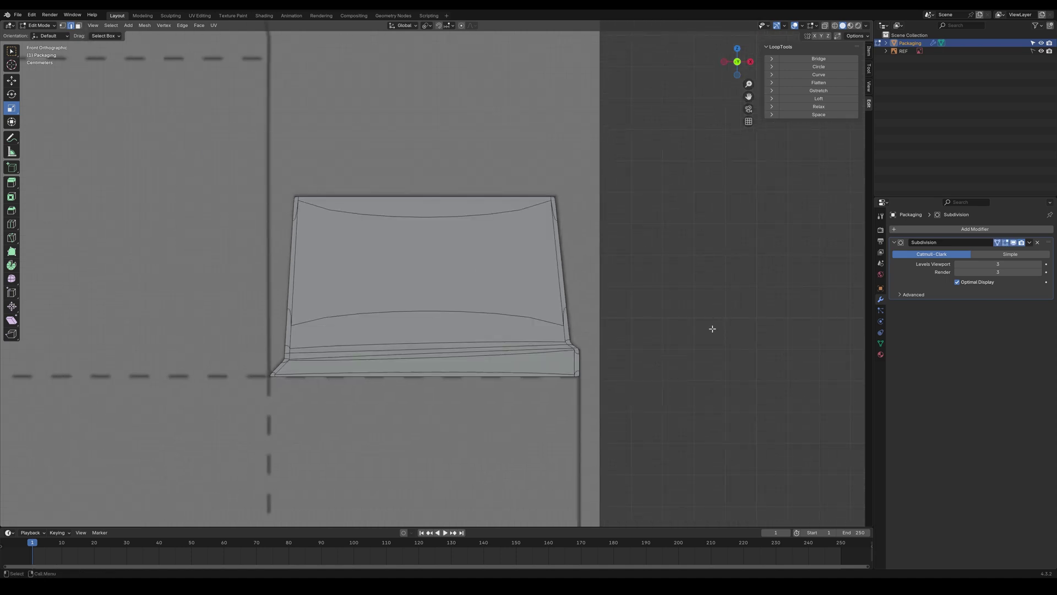
pyautogui.press('f')
pyautogui.moveTo(665, 295)
pyautogui.mouseDown(button='middle')
pyautogui.moveTo(637, 293)
pyautogui.moveTo(654, 288)
pyautogui.moveTo(648, 298)
pyautogui.mouseUp(button='middle')
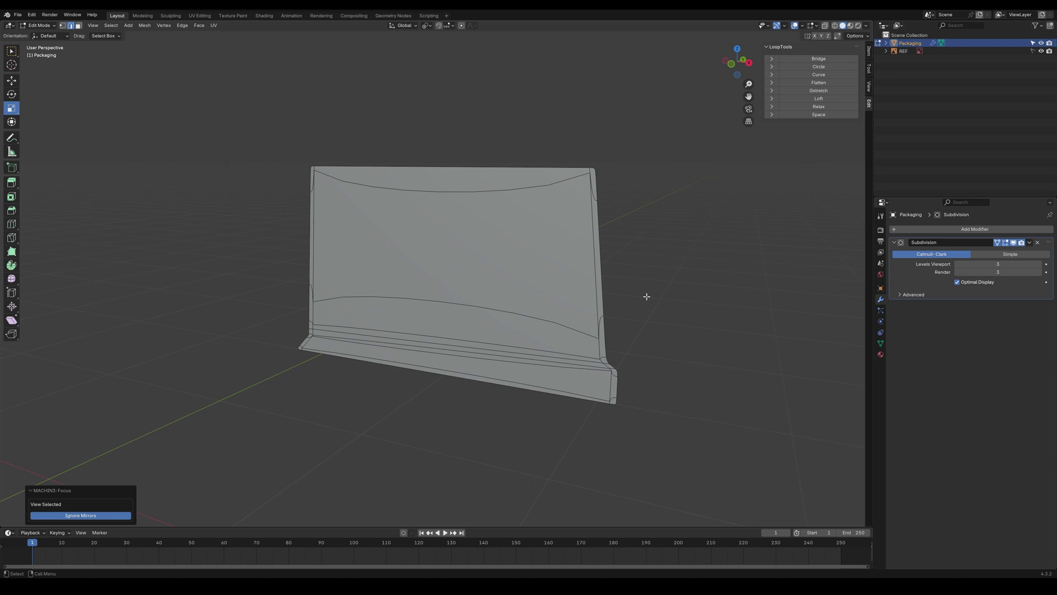
pyautogui.click(784, 26)
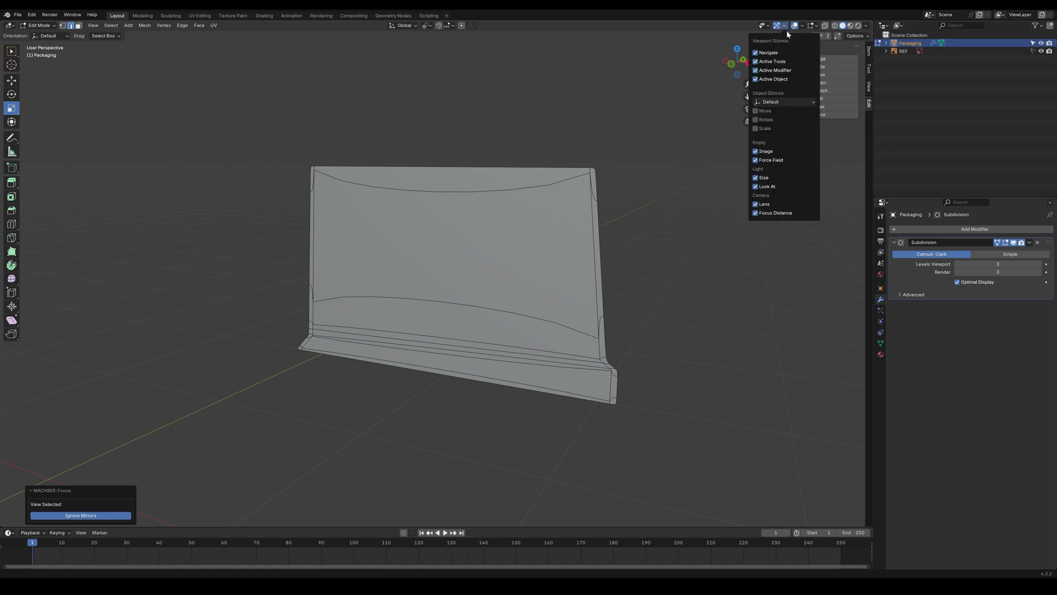
pyautogui.click(803, 26)
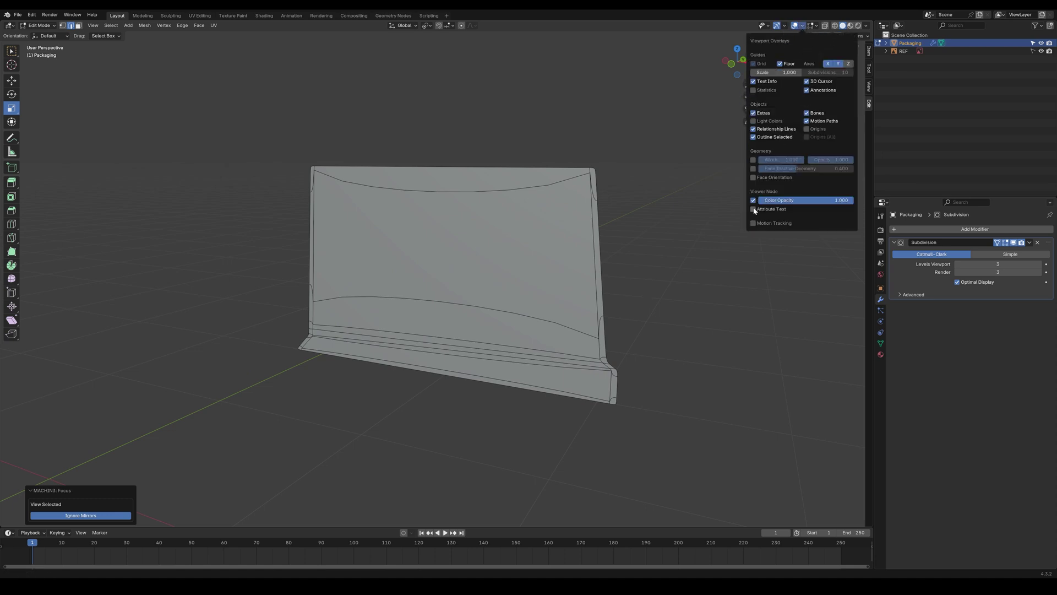
pyautogui.click(754, 178)
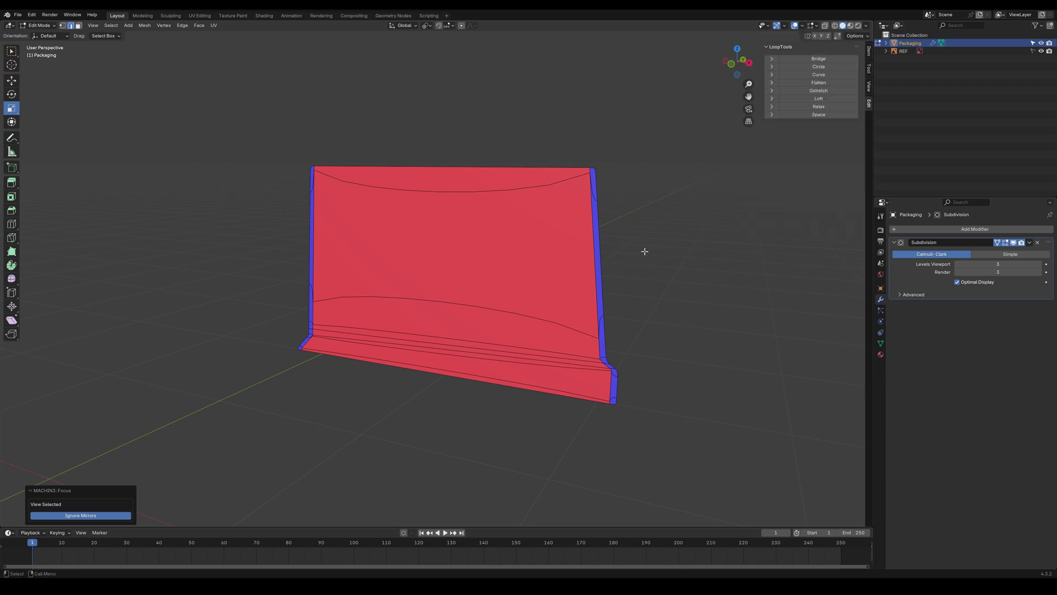
# Step: Recalculate the normals of all the joined flap's faces with the Inside option enabled
pyautogui.click(544, 259)
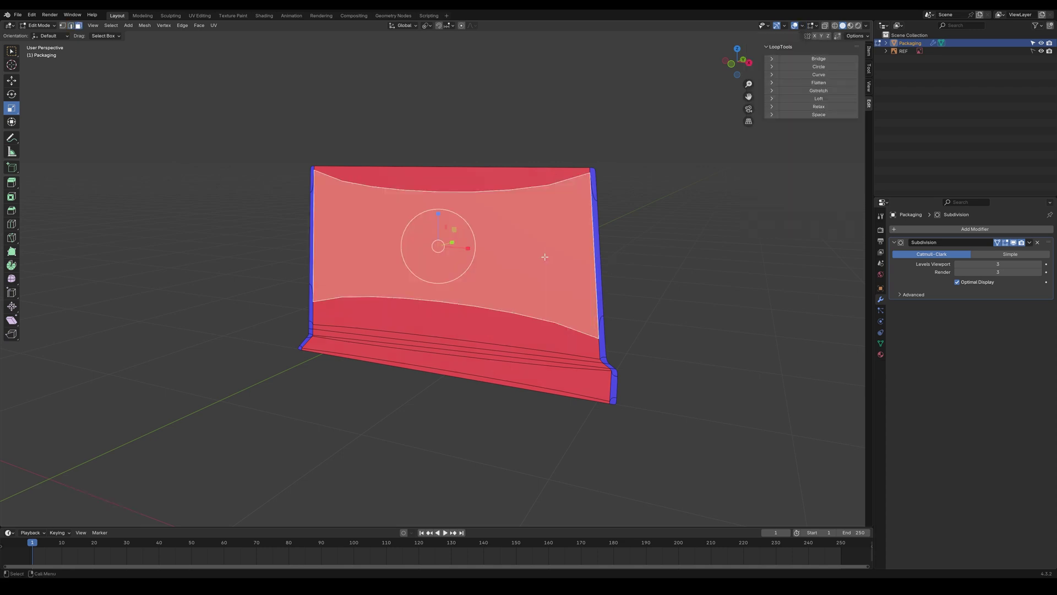
pyautogui.press('a')
pyautogui.hotkey('shift', 'n')
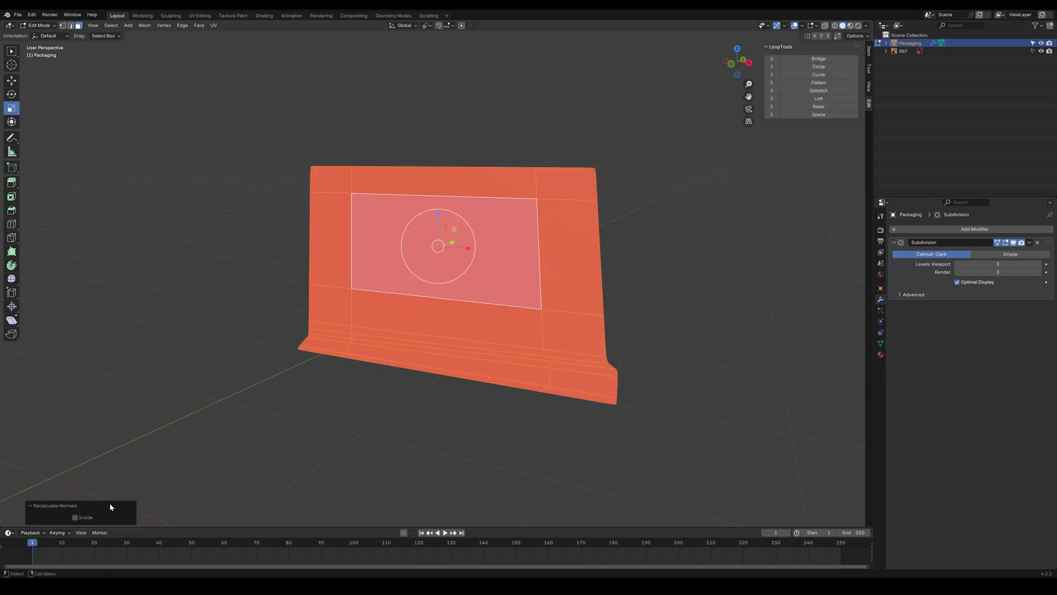
pyautogui.click(76, 518)
pyautogui.click(677, 295)
# Step: Return to the front view, disable the Face Orientation overlay and show the flap in wireframe
pyautogui.press('KP_1')
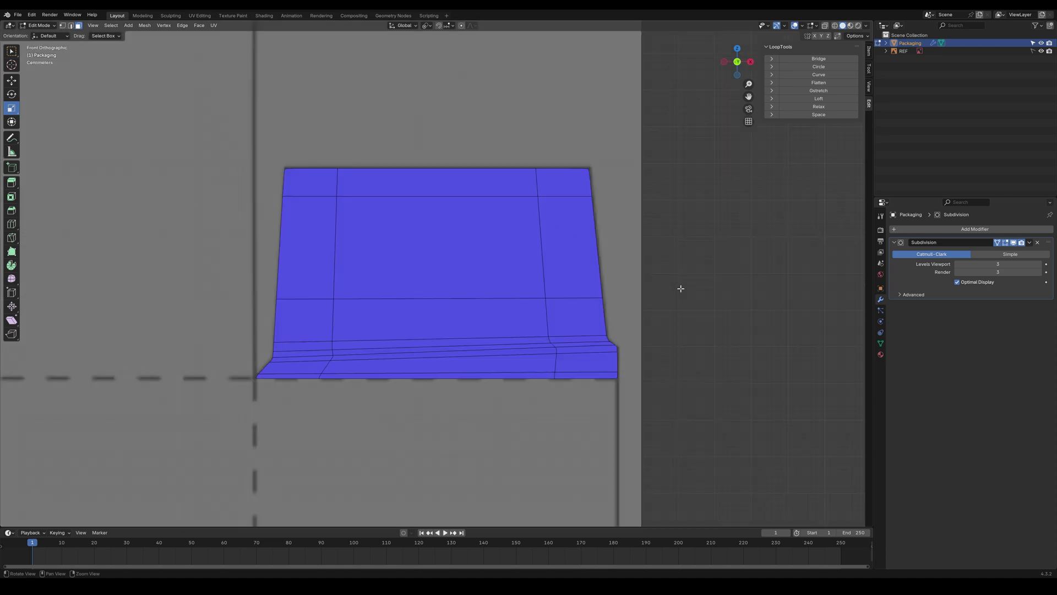
pyautogui.click(802, 25)
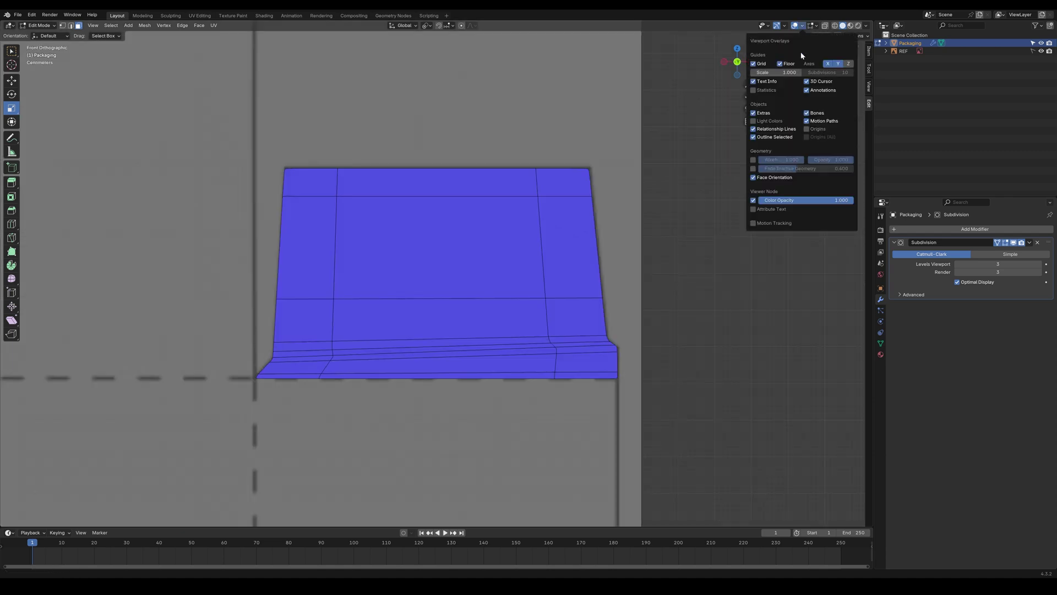
pyautogui.click(754, 177)
pyautogui.hotkey('shift', 'z')
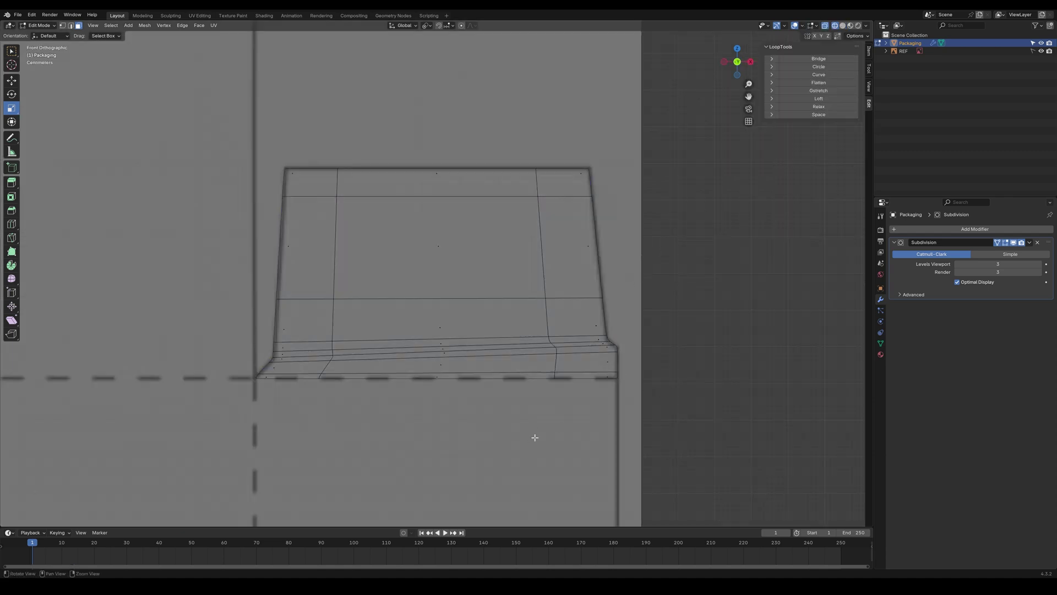
# Step: Duplicate the whole right flap and move the copy about -2.25 m along X to the upper left flap outline
pyautogui.keyDown('shift'); pyautogui.moveTo(533, 439); pyautogui.dragTo(548, 419, button='middle'); pyautogui.keyUp('shift')
pyautogui.keyDown('ctrl'); pyautogui.moveTo(526, 201); pyautogui.dragTo(524, 235, button='middle'); pyautogui.keyUp('ctrl')
pyautogui.press('1')
pyautogui.moveTo(444, 119); pyautogui.dragTo(673, 325)
pyautogui.keyDown('shift'); pyautogui.moveTo(531, 333); pyautogui.dragTo(616, 356, button='middle'); pyautogui.keyUp('shift')
pyautogui.hotkey('shift', 'd')
pyautogui.press('x')
pyautogui.click(171, 382)
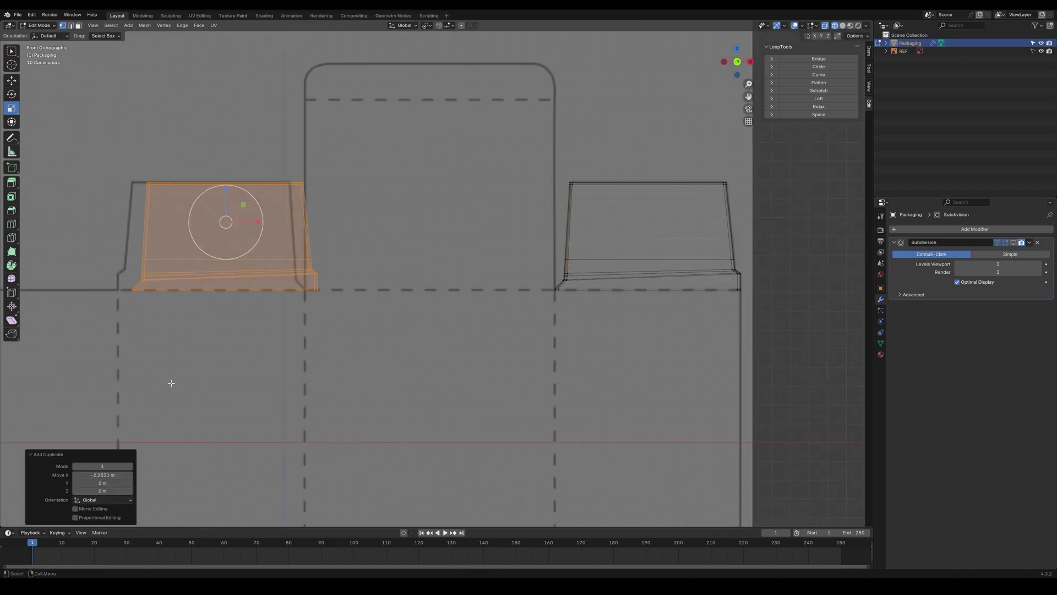
# Step: Mirror the duplicated flap by scaling it -1 along X
pyautogui.moveTo(259, 229); pyautogui.dragTo(264, 226)
pyautogui.write('-1')
pyautogui.press('Return')
# Step: Move the mirrored flap along X so it sits on the left flap outline of the template
pyautogui.press('g')
pyautogui.keyDown('ctrl'); pyautogui.moveTo(342, 310); pyautogui.dragTo(352, 276, button='middle'); pyautogui.keyUp('ctrl')
pyautogui.keyDown('shift'); pyautogui.moveTo(153, 234); pyautogui.dragTo(453, 253, button='middle'); pyautogui.keyUp('shift')
pyautogui.moveTo(493, 225); pyautogui.dragTo(468, 227)
pyautogui.moveTo(457, 232)
pyautogui.keyDown('ctrl'); pyautogui.mouseDown(button='middle')
pyautogui.moveTo(492, 201)
pyautogui.moveTo(455, 229)
pyautogui.mouseUp(button='middle'); pyautogui.keyUp('ctrl')
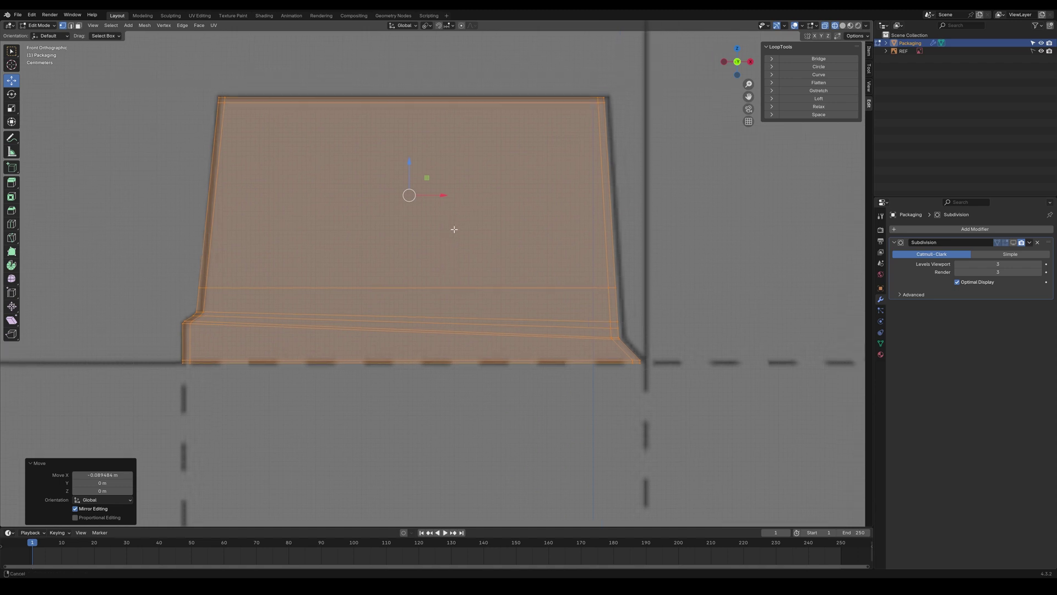
pyautogui.moveTo(442, 197); pyautogui.dragTo(449, 197)
pyautogui.keyDown('shift'); pyautogui.moveTo(653, 231); pyautogui.dragTo(527, 229, button='middle'); pyautogui.keyUp('shift')
pyautogui.moveTo(513, 335); pyautogui.dragTo(515, 337)
pyautogui.moveTo(533, 229); pyautogui.dragTo(536, 229)
pyautogui.click(558, 216)
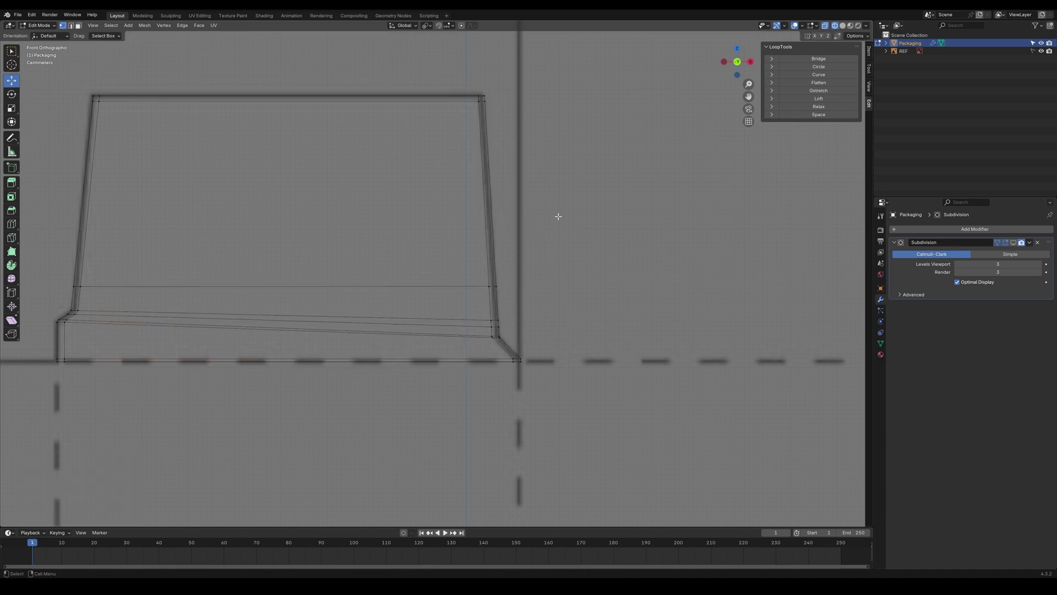
# Step: Nudge the right and left side vertices of the mirrored flap along X to match the template outline
pyautogui.moveTo(547, 79); pyautogui.dragTo(428, 419)
pyautogui.moveTo(533, 230); pyautogui.dragTo(531, 229)
pyautogui.click(567, 413)
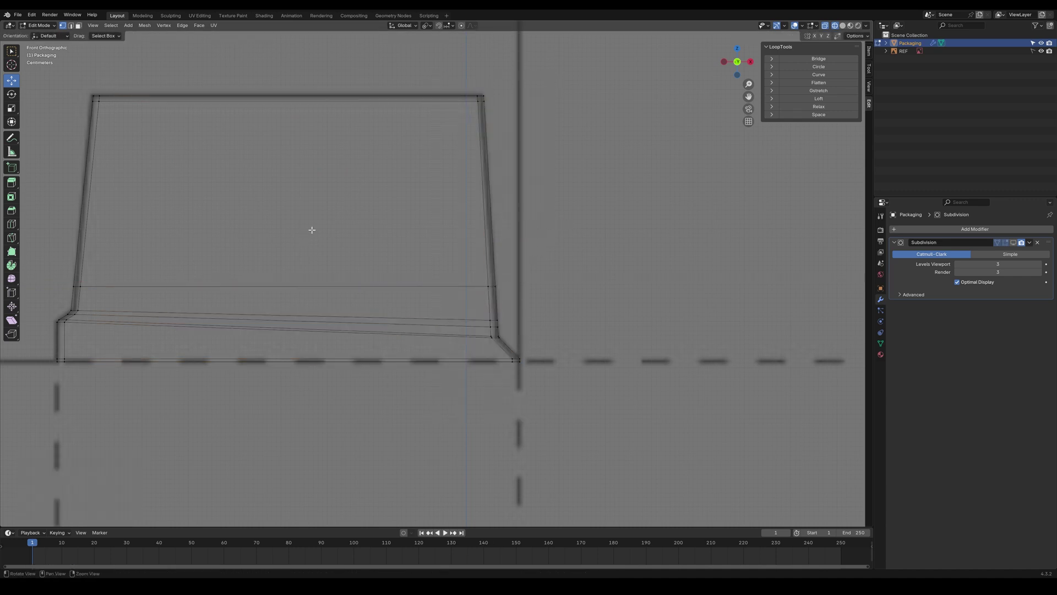
pyautogui.keyDown('alt'); pyautogui.moveTo(312, 230); pyautogui.dragTo(376, 226, button='middle'); pyautogui.keyUp('alt')
pyautogui.moveTo(85, 80); pyautogui.dragTo(194, 407)
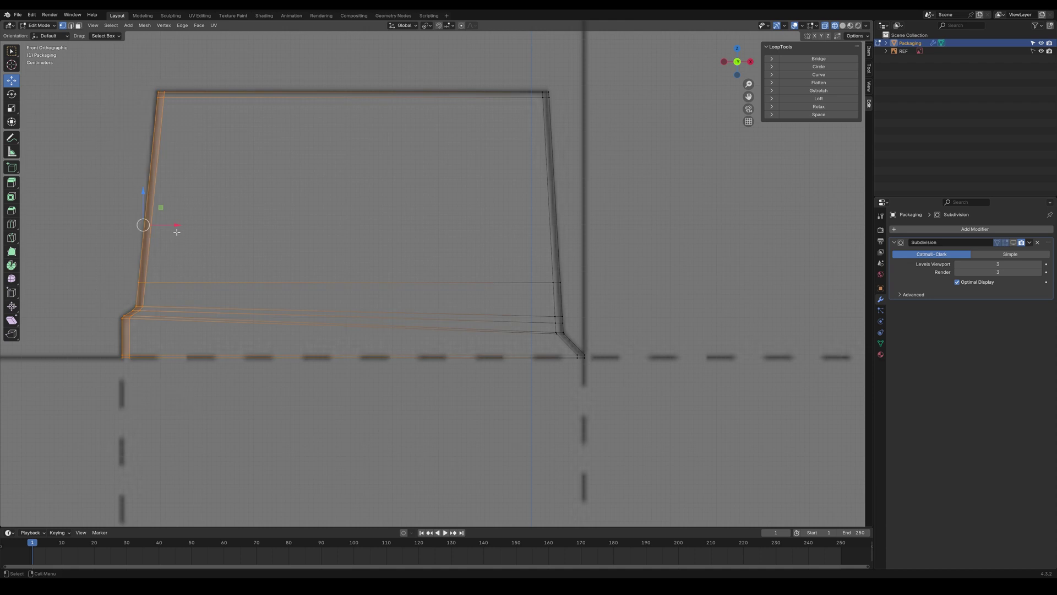
pyautogui.moveTo(174, 225); pyautogui.dragTo(173, 226)
pyautogui.click(443, 199)
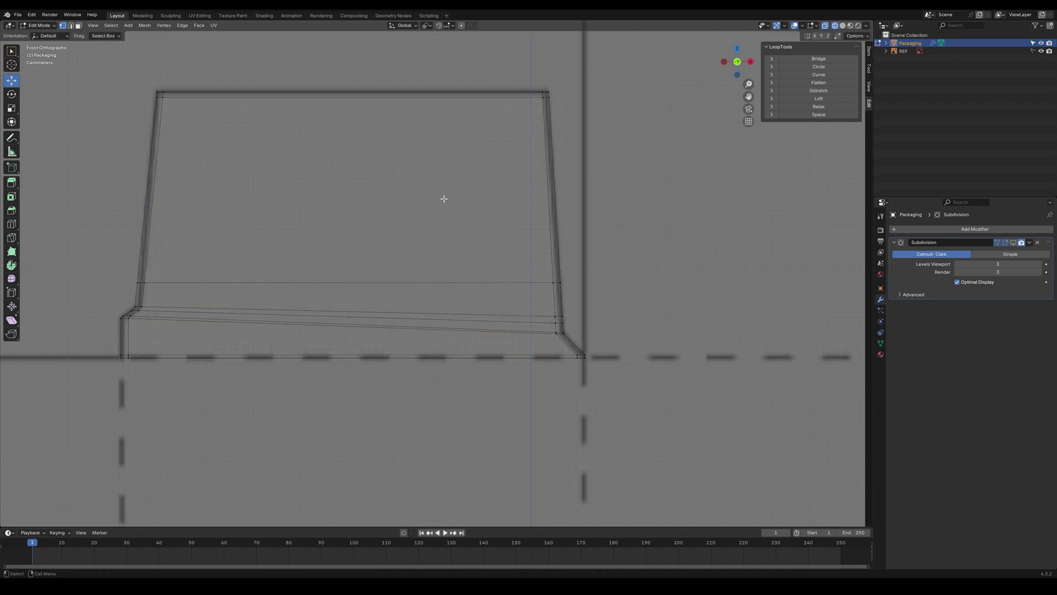
# Step: Examine the wireframe topology of the complete box mesh against the template, from upper flaps to bottom flaps
pyautogui.keyDown('alt'); pyautogui.moveTo(589, 195); pyautogui.dragTo(601, 215, button='right'); pyautogui.keyUp('alt')
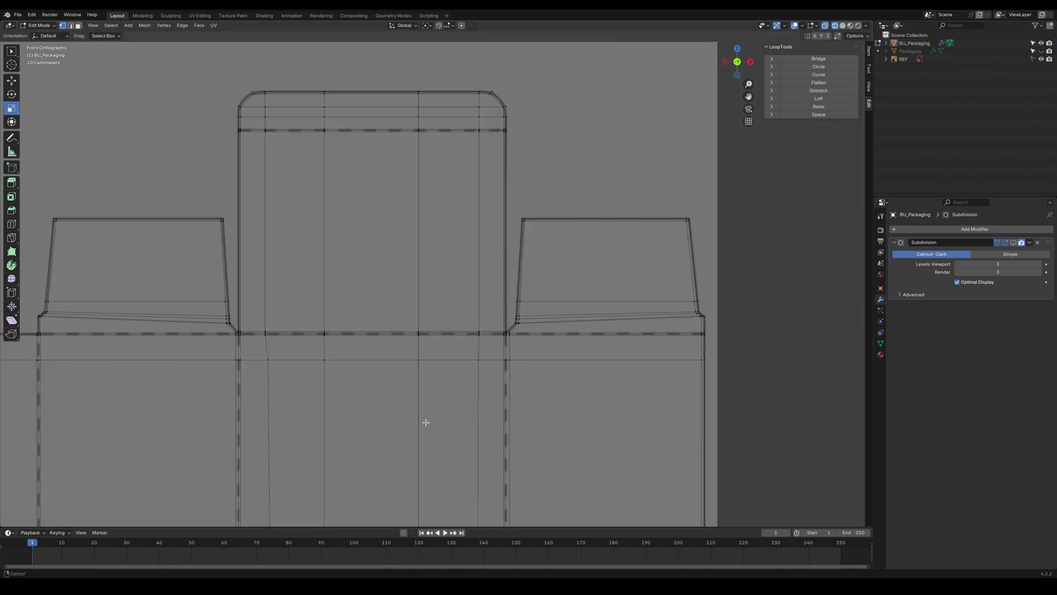
pyautogui.keyDown('alt'); pyautogui.moveTo(424, 420); pyautogui.dragTo(754, 376, button='middle'); pyautogui.keyUp('alt')
pyautogui.keyDown('shift'); pyautogui.moveTo(437, 472); pyautogui.dragTo(452, 167, button='middle'); pyautogui.keyUp('shift')
pyautogui.keyDown('shift'); pyautogui.moveTo(474, 398); pyautogui.dragTo(467, 284, button='middle'); pyautogui.keyUp('shift')
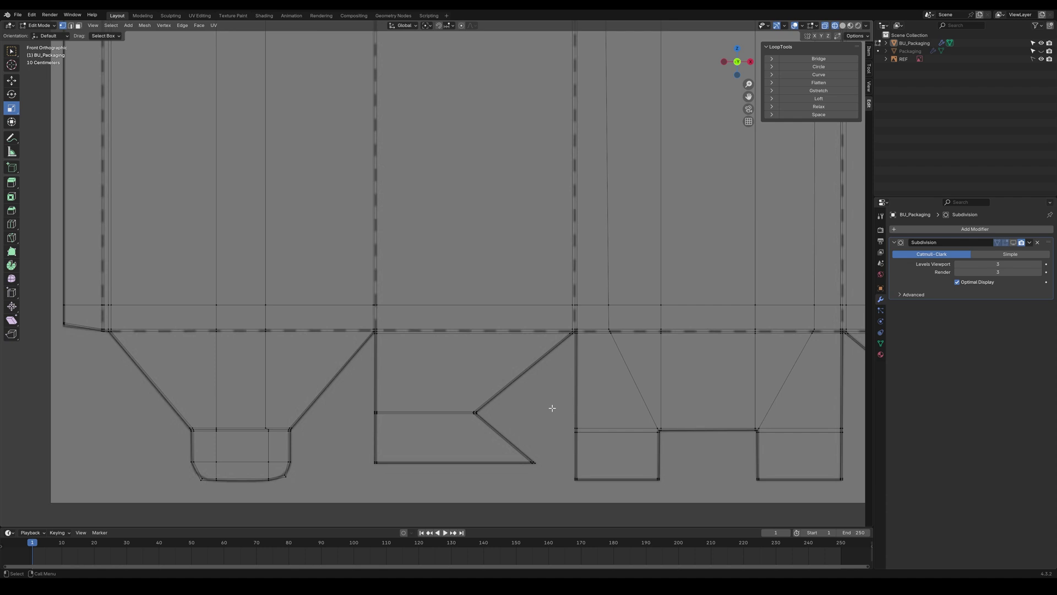
pyautogui.keyDown('shift'); pyautogui.moveTo(560, 404); pyautogui.dragTo(285, 396, button='middle'); pyautogui.keyUp('shift')
pyautogui.keyDown('shift'); pyautogui.moveTo(828, 267); pyautogui.dragTo(681, 476, button='middle'); pyautogui.keyUp('shift')
pyautogui.keyDown('shift'); pyautogui.moveTo(725, 233); pyautogui.dragTo(773, 455, button='middle'); pyautogui.keyUp('shift')
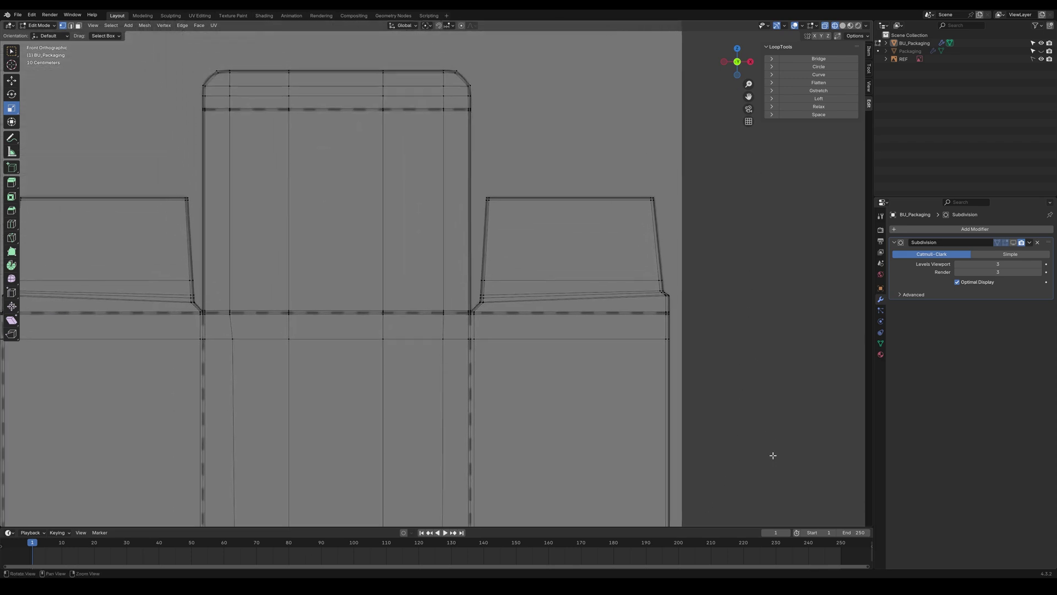
# Step: Examine the edge loops of the complete box mesh in solid shading without the reference image
pyautogui.hotkey('shift', 'z')
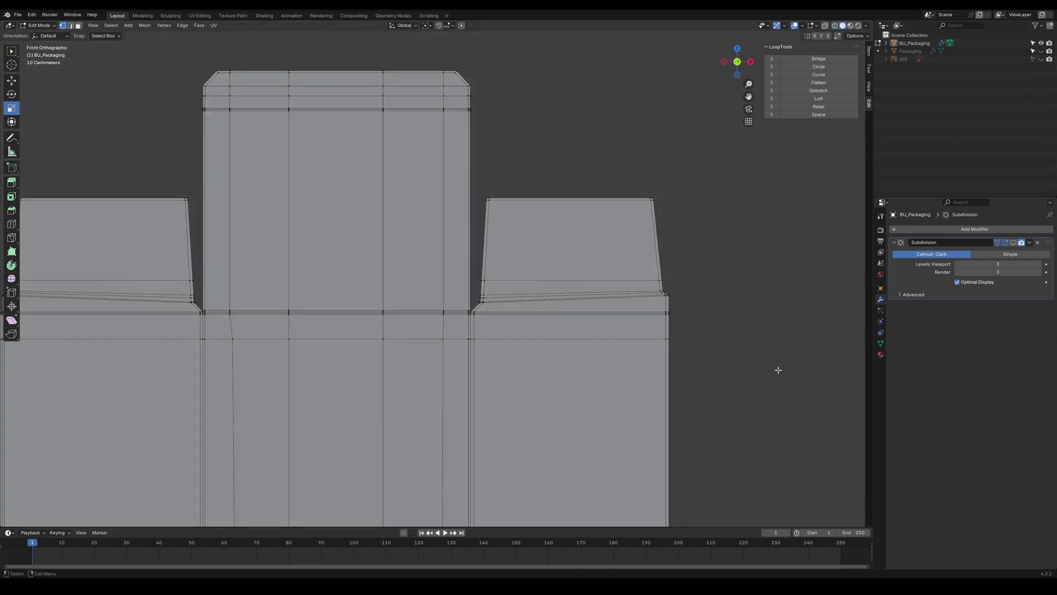
pyautogui.keyDown('shift'); pyautogui.moveTo(725, 362); pyautogui.dragTo(835, 362, button='middle'); pyautogui.keyUp('shift')
pyautogui.keyDown('shift'); pyautogui.moveTo(75, 291); pyautogui.dragTo(341, 85, button='middle'); pyautogui.keyUp('shift')
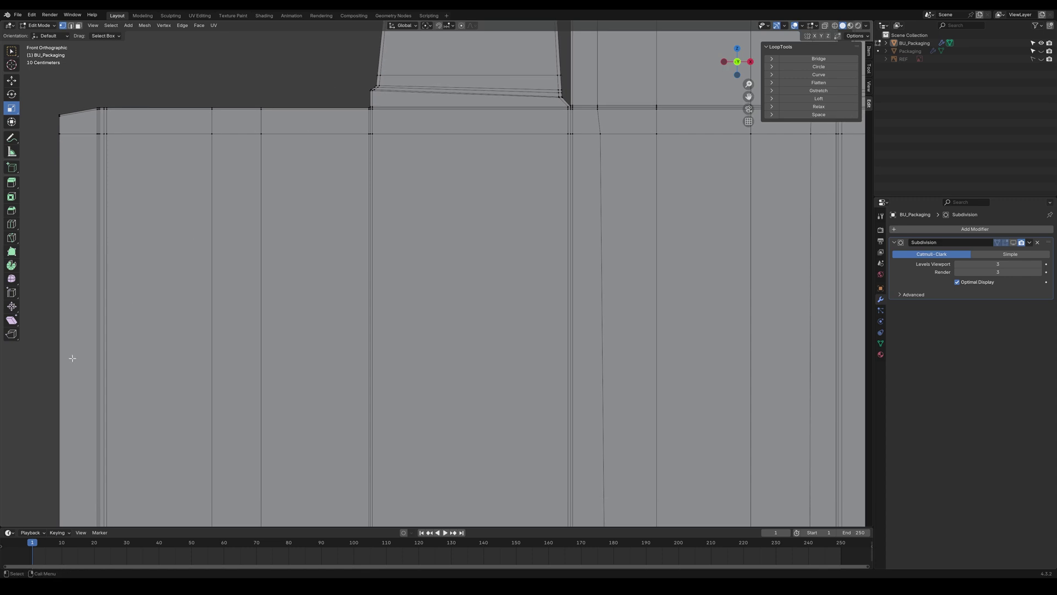
pyautogui.keyDown('shift'); pyautogui.moveTo(32, 470); pyautogui.dragTo(33, 286, button='middle'); pyautogui.keyUp('shift')
pyautogui.keyDown('shift'); pyautogui.moveTo(507, 518); pyautogui.dragTo(242, 489, button='middle'); pyautogui.keyUp('shift')
pyautogui.keyDown('alt'); pyautogui.moveTo(822, 244); pyautogui.dragTo(757, 267, button='right'); pyautogui.keyUp('alt')
pyautogui.keyDown('alt'); pyautogui.moveTo(756, 250); pyautogui.dragTo(762, 360, button='middle'); pyautogui.keyUp('alt')
pyautogui.keyDown('ctrl'); pyautogui.moveTo(773, 307); pyautogui.dragTo(742, 315, button='middle'); pyautogui.keyUp('ctrl')
pyautogui.keyDown('alt'); pyautogui.moveTo(742, 314); pyautogui.dragTo(754, 307, button='right'); pyautogui.keyUp('alt')
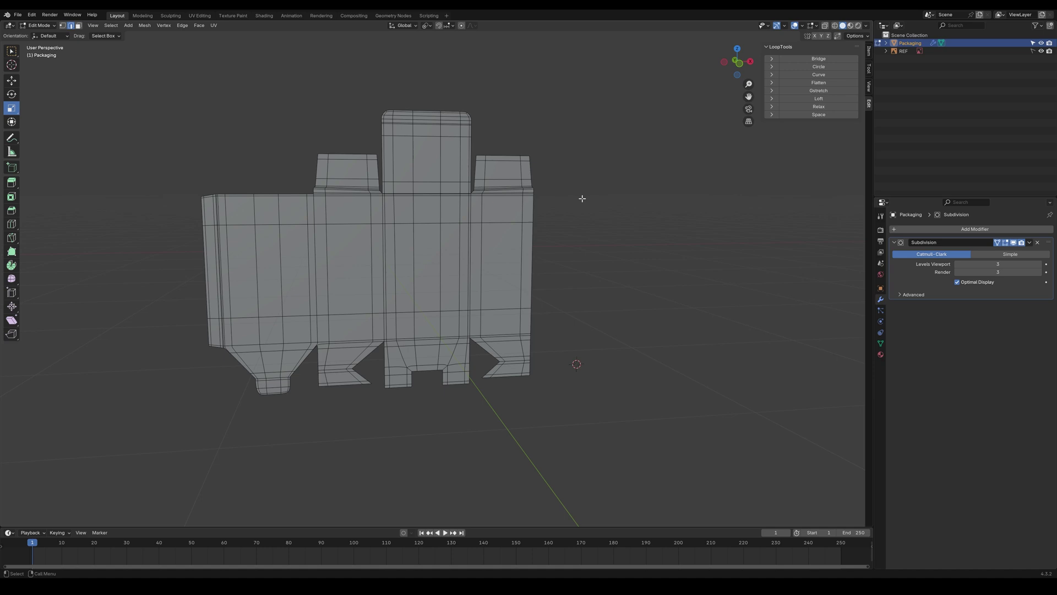
# Step: Make an in-place backup copy of the packaging object, name it BU_Packaging and hide it
pyautogui.press('Tab')
pyautogui.click(519, 220)
pyautogui.hotkey('shift', 'd')
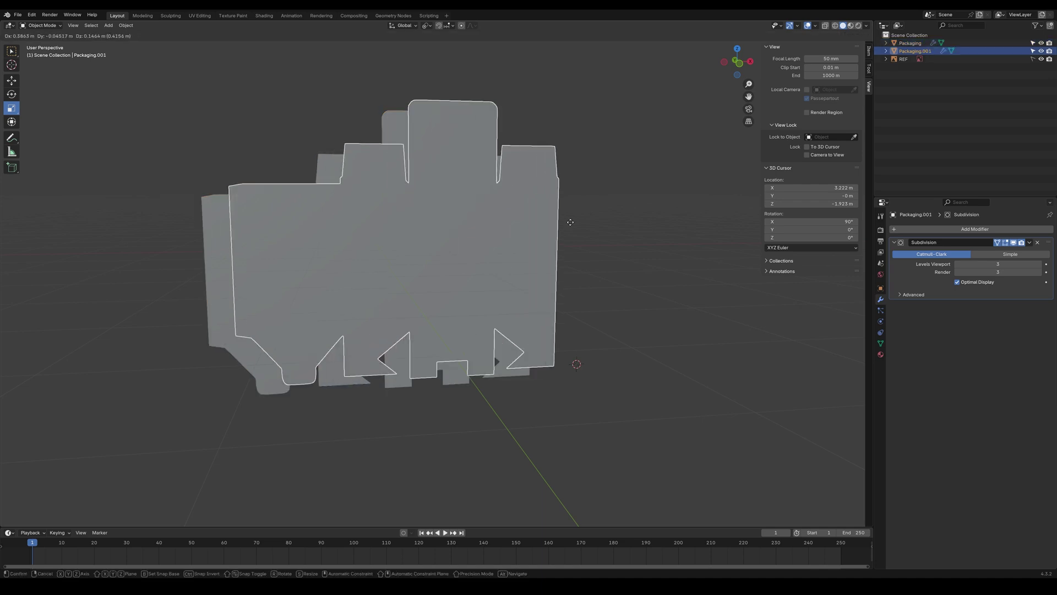
pyautogui.rightClick(585, 213)
pyautogui.doubleClick(915, 51)
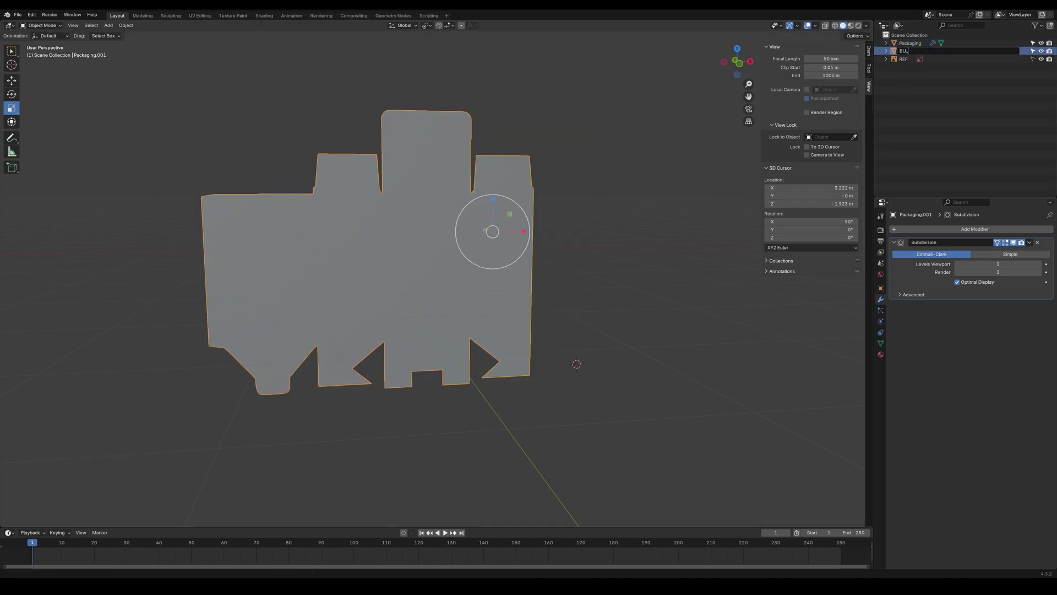
pyautogui.write('BU_Packaging')
pyautogui.press('Return')
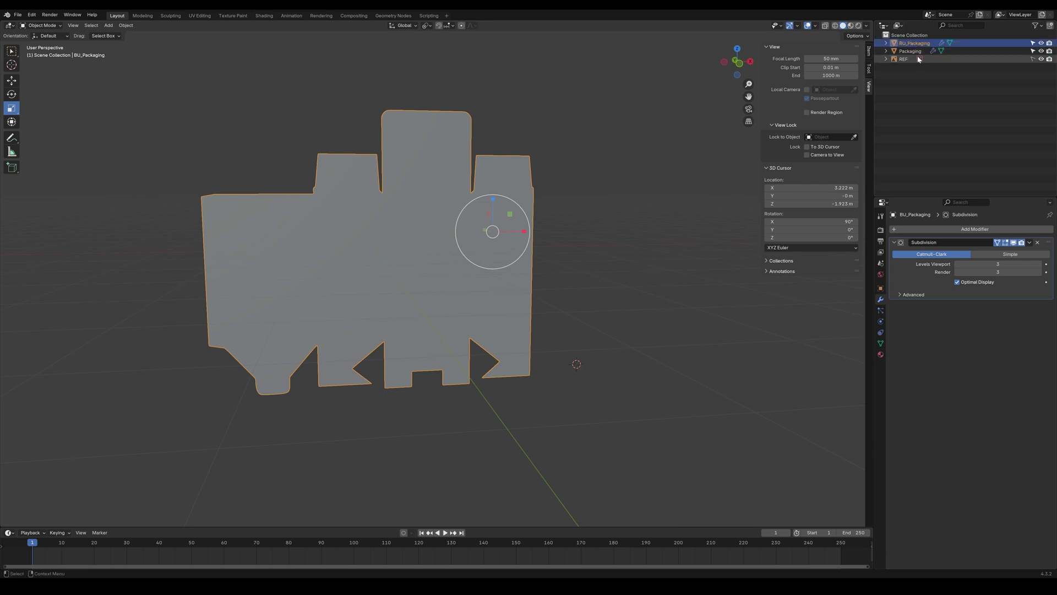
pyautogui.press('h')
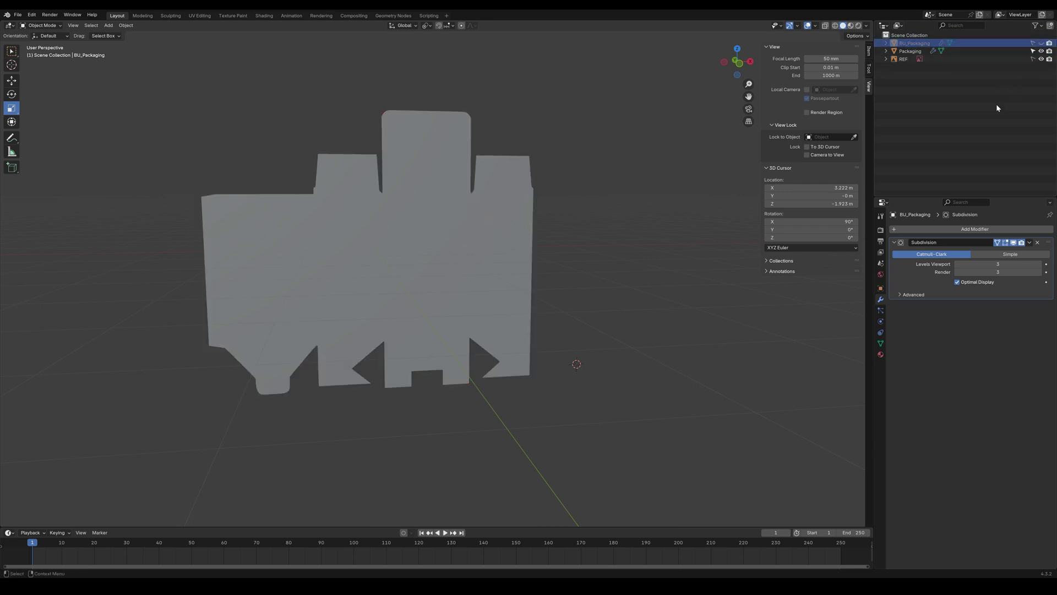
# Step: Add a Solidify modifier to the Packaging object
pyautogui.click(919, 51)
pyautogui.keyDown('alt'); pyautogui.moveTo(443, 306); pyautogui.dragTo(493, 285, button='middle'); pyautogui.keyUp('alt')
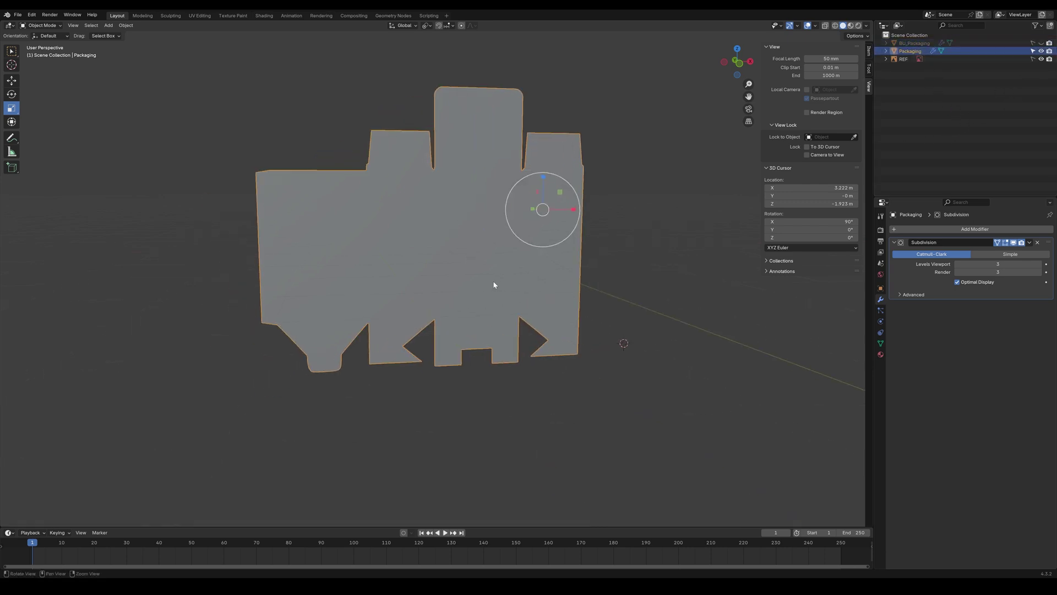
pyautogui.keyDown('alt'); pyautogui.moveTo(500, 269); pyautogui.dragTo(576, 279); pyautogui.keyUp('alt')
pyautogui.click(576, 279)
pyautogui.keyDown('alt'); pyautogui.moveTo(576, 278); pyautogui.dragTo(594, 226, button='right'); pyautogui.keyUp('alt')
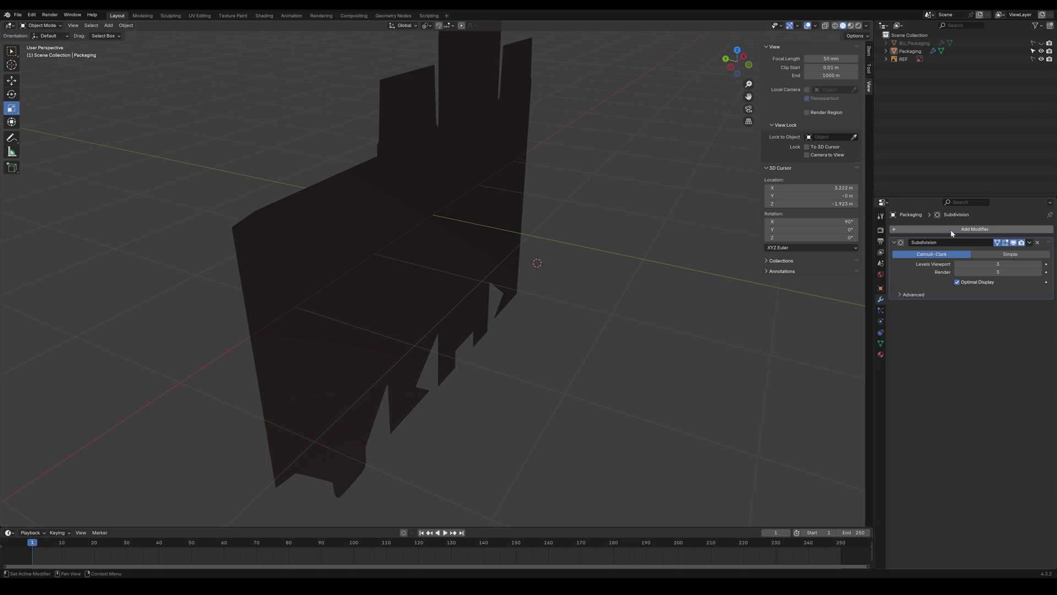
pyautogui.click(910, 50)
pyautogui.click(974, 228)
pyautogui.write('s')
pyautogui.press('Return')
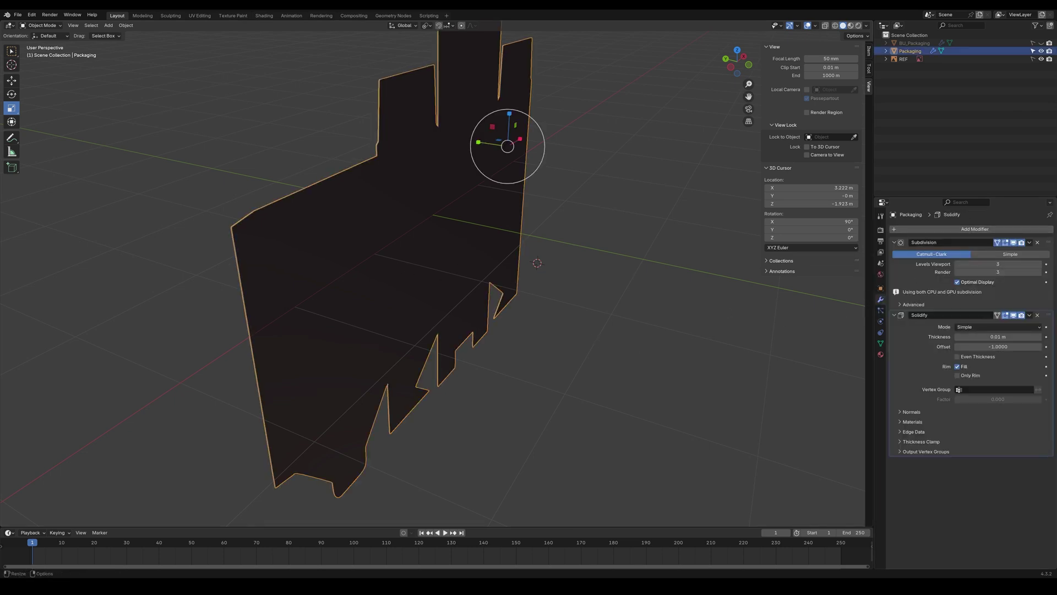
# Step: Place the Solidify modifier above the Subdivision modifier in the modifier stack
pyautogui.moveTo(1048, 316)
pyautogui.mouseDown()
pyautogui.moveTo(1051, 285)
pyautogui.moveTo(1049, 309)
pyautogui.mouseUp()
pyautogui.keyDown('alt'); pyautogui.moveTo(627, 270); pyautogui.dragTo(600, 296, button='right'); pyautogui.keyUp('alt')
pyautogui.keyDown('alt'); pyautogui.moveTo(600, 298); pyautogui.dragTo(613, 299); pyautogui.keyUp('alt')
pyautogui.moveTo(1041, 321); pyautogui.dragTo(1040, 263)
# Step: Set the Solidify modifier's offset to 1 and its thickness to 0.005 m
pyautogui.doubleClick(997, 274)
pyautogui.write('1')
pyautogui.press('Return')
pyautogui.doubleClick(986, 264)
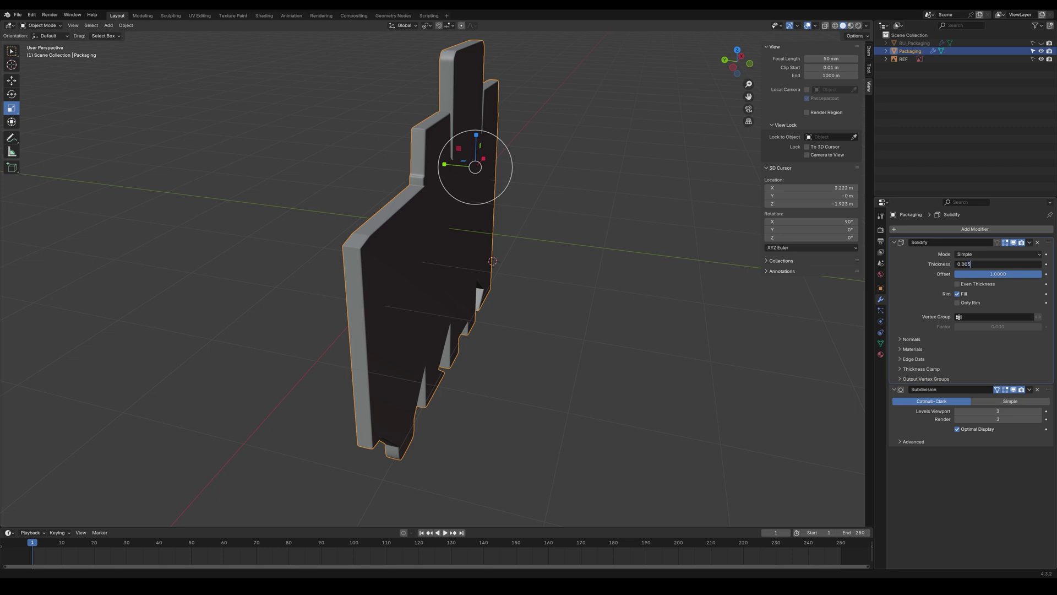
pyautogui.write('0.005')
pyautogui.press('Return')
pyautogui.click(537, 336)
pyautogui.scroll(5, 555, 304)
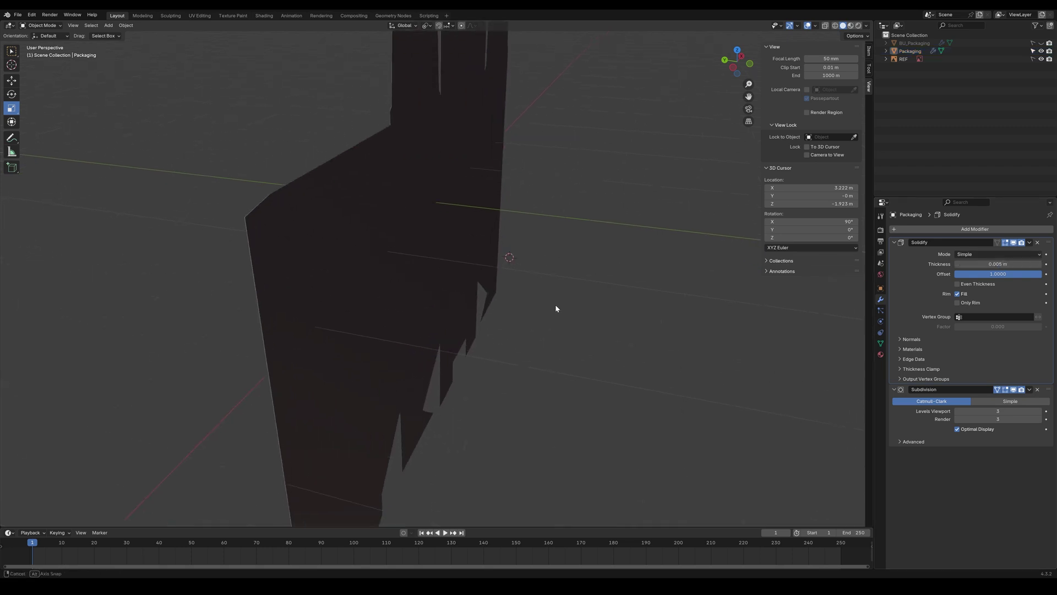
# Step: Edit the Packaging mesh in edge selection, seen from the front in wireframe shading
pyautogui.moveTo(601, 324)
pyautogui.mouseDown(button='middle')
pyautogui.moveTo(639, 288)
pyautogui.moveTo(611, 325)
pyautogui.moveTo(584, 321)
pyautogui.moveTo(592, 321)
pyautogui.mouseUp(button='middle')
pyautogui.keyDown('alt'); pyautogui.moveTo(593, 321); pyautogui.dragTo(570, 287); pyautogui.keyUp('alt')
pyautogui.press('Tab')
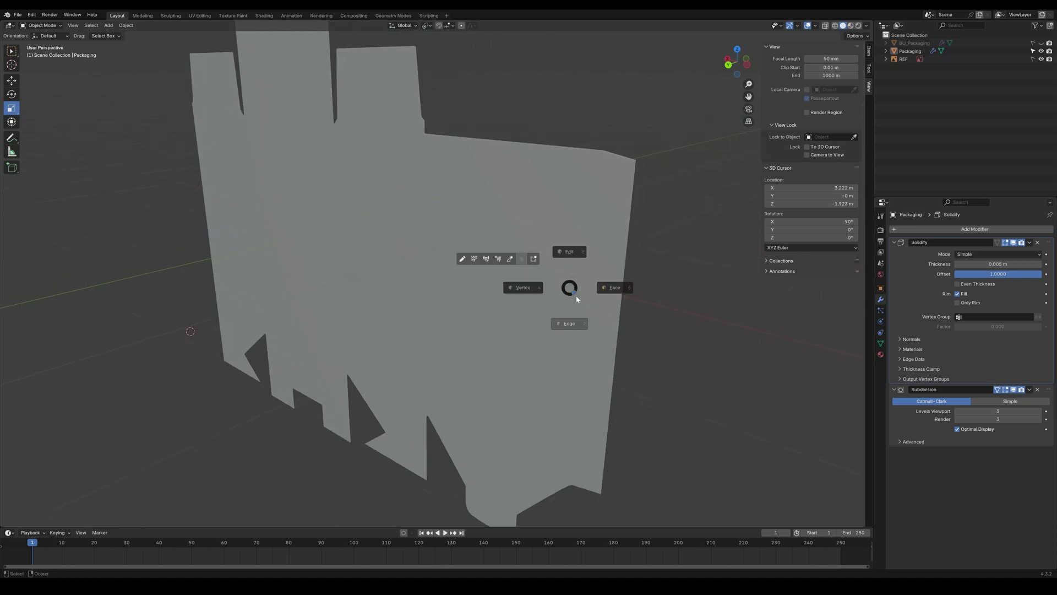
pyautogui.click(574, 309)
pyautogui.keyDown('alt'); pyautogui.moveTo(602, 249); pyautogui.dragTo(566, 255); pyautogui.keyUp('alt')
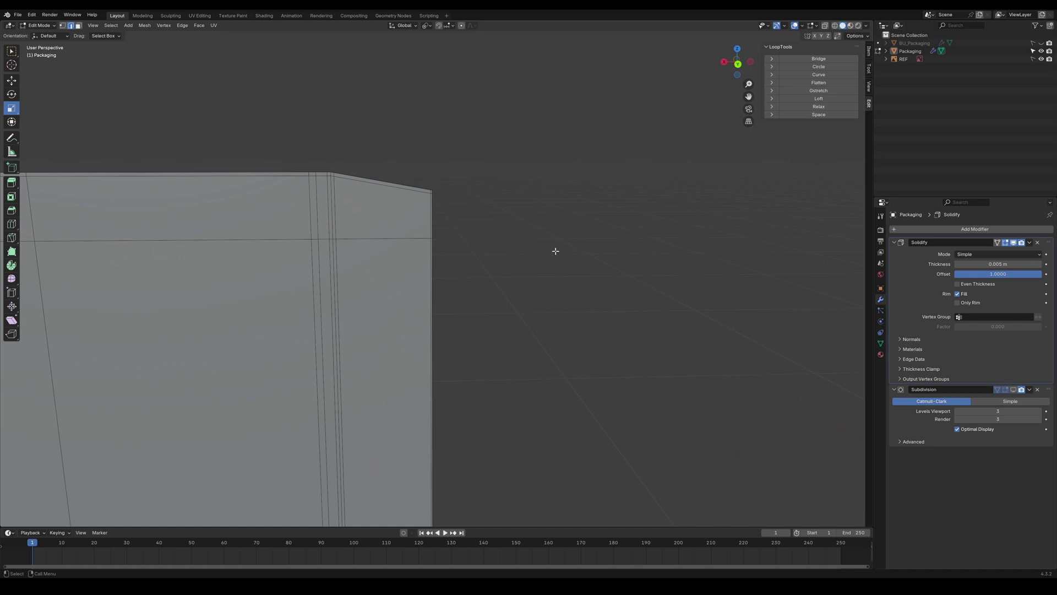
pyautogui.press('KP_1')
pyautogui.hotkey('shift', 'z')
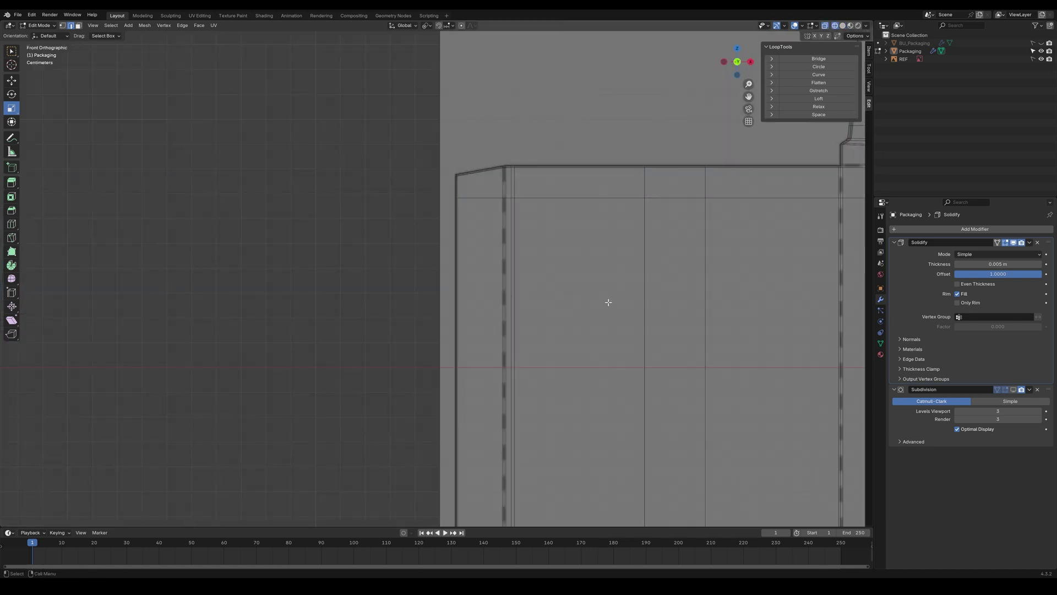
# Step: Hide the narrow face loop along the fold between the glue flap and the adjoining wide panel
pyautogui.keyDown('alt'); pyautogui.keyDown('shift'); pyautogui.moveTo(605, 302); pyautogui.dragTo(552, 330); pyautogui.keyUp('shift'); pyautogui.keyUp('alt')
pyautogui.keyDown('ctrl'); pyautogui.keyDown('alt'); pyautogui.moveTo(527, 266); pyautogui.dragTo(456, 223); pyautogui.keyUp('alt'); pyautogui.keyUp('ctrl')
pyautogui.press('Tab')
pyautogui.click(465, 235)
pyautogui.keyDown('alt'); pyautogui.click(375, 166); pyautogui.keyUp('alt')
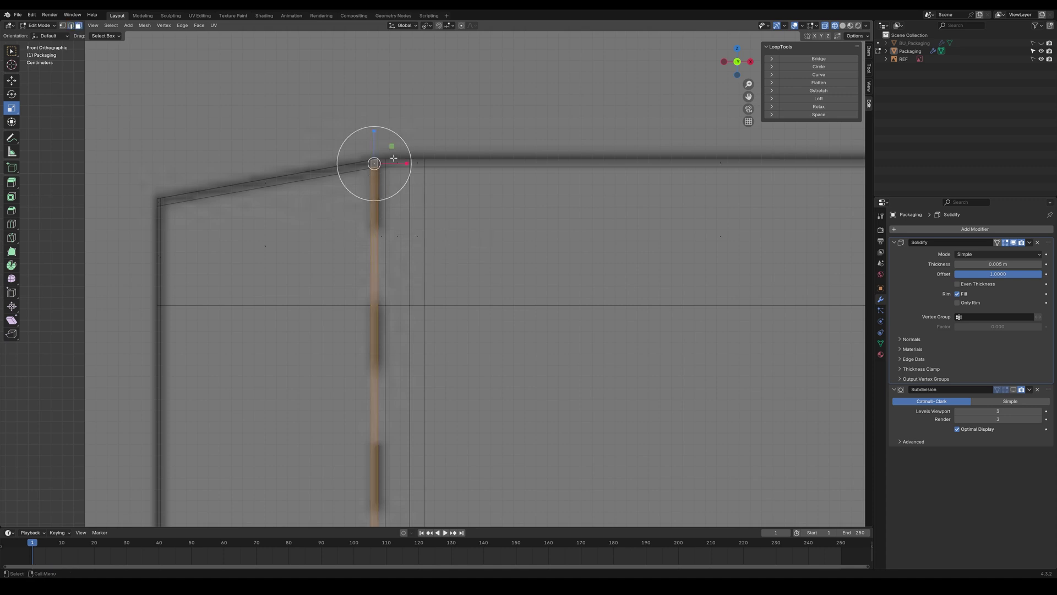
pyautogui.keyDown('ctrl'); pyautogui.keyDown('alt'); pyautogui.moveTo(394, 158); pyautogui.dragTo(326, 222); pyautogui.keyUp('alt'); pyautogui.keyUp('ctrl')
pyautogui.press('h')
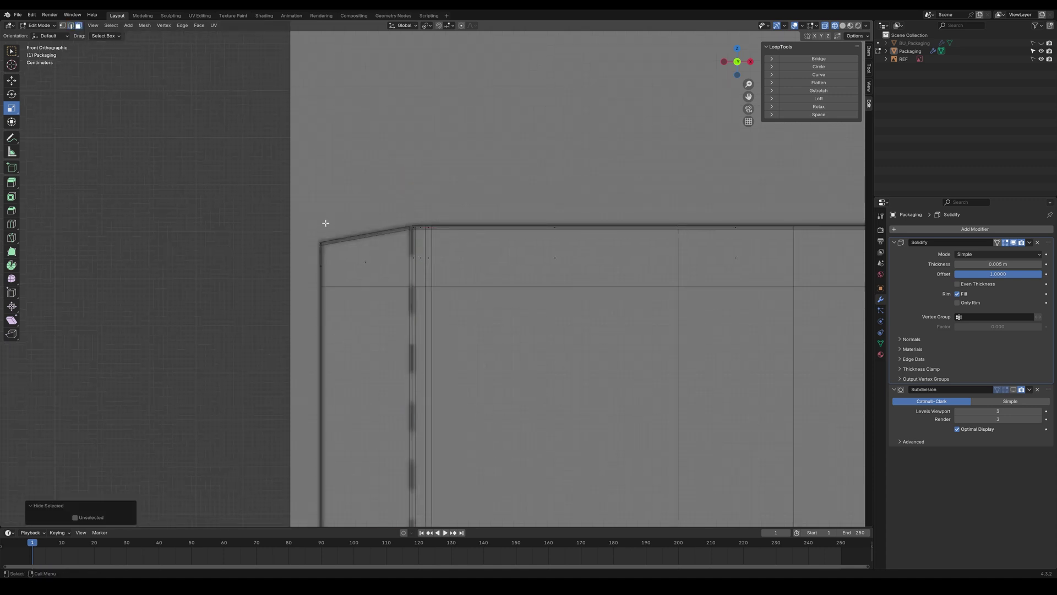
# Step: Select all faces linked to the glue flap and reveal the hidden fold faces so they join the selection
pyautogui.click(365, 261)
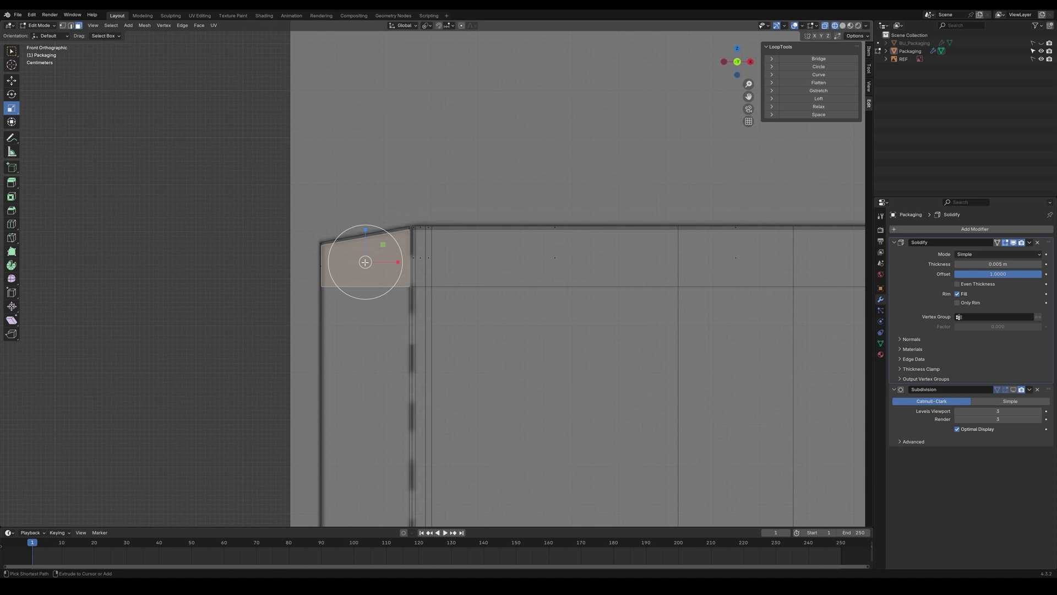
pyautogui.hotkey('ctrl', 'l')
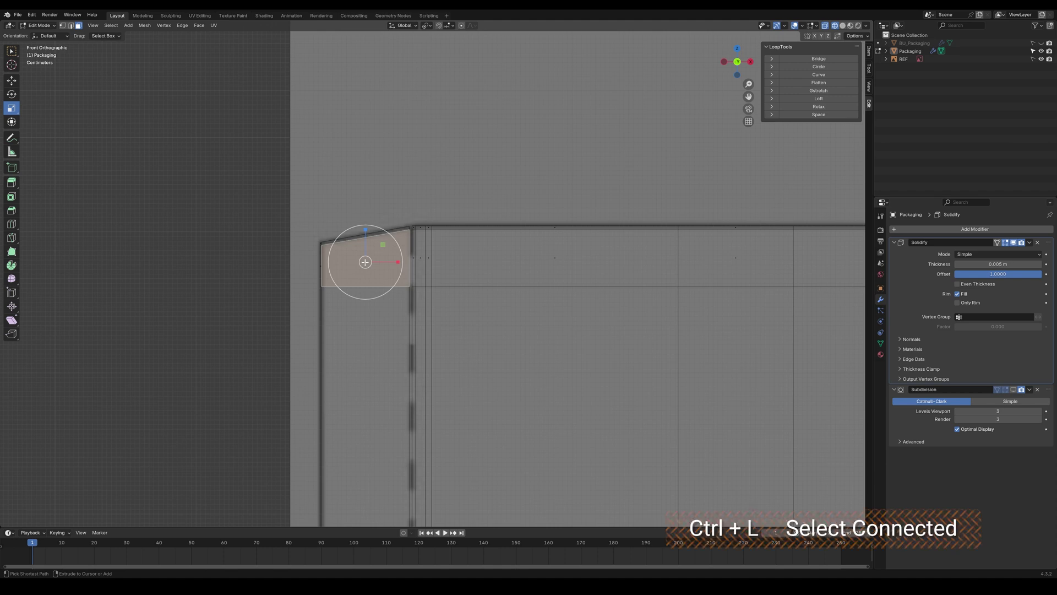
pyautogui.hotkey('ctrl', 'l')
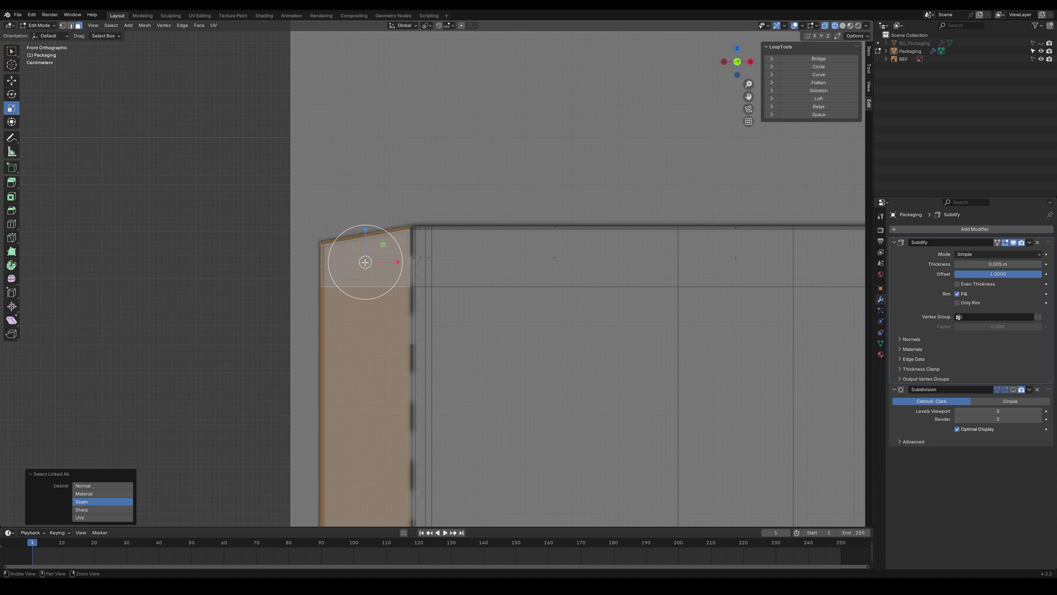
pyautogui.hotkey('alt', 'h')
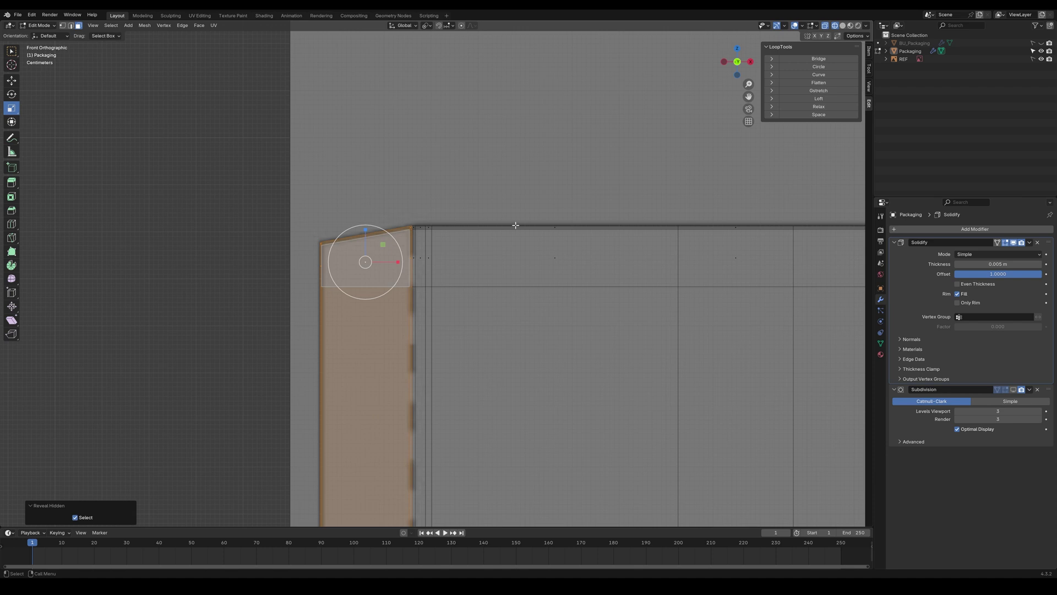
# Step: Make the vertex on the glue flap's fold edge the active element to pivot around
pyautogui.press('g')
pyautogui.keyDown('alt'); pyautogui.moveTo(512, 355); pyautogui.dragTo(496, 183, button='middle'); pyautogui.keyUp('alt')
pyautogui.moveTo(481, 200); pyautogui.dragTo(451, 197, button='right')
pyautogui.keyDown('alt'); pyautogui.moveTo(451, 156); pyautogui.dragTo(455, 240, button='middle'); pyautogui.keyUp('alt')
pyautogui.scroll(2, 455, 240)
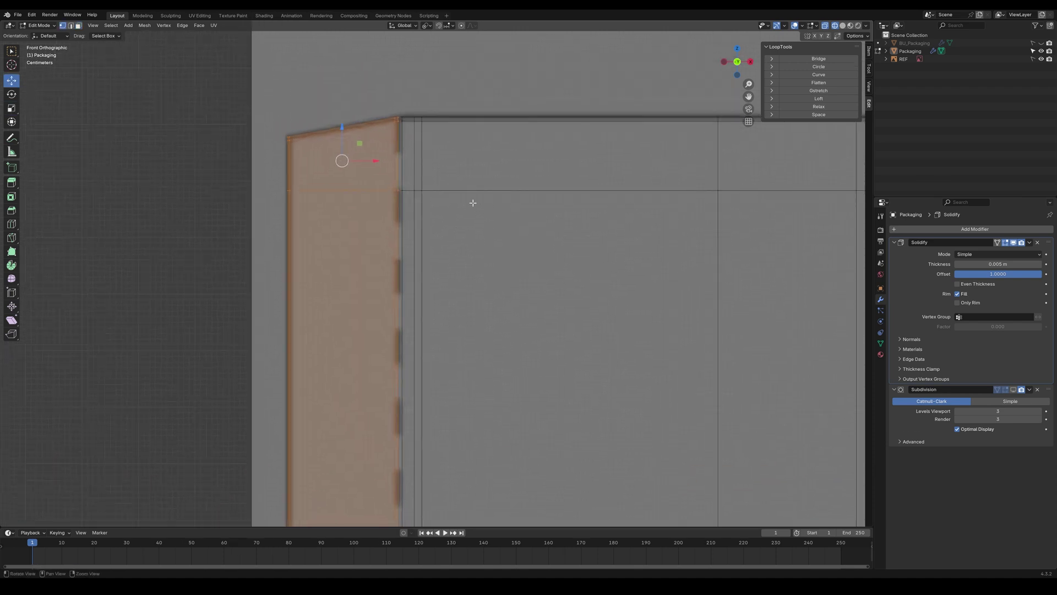
pyautogui.click(400, 194)
pyautogui.moveTo(517, 194); pyautogui.dragTo(428, 259, button='middle')
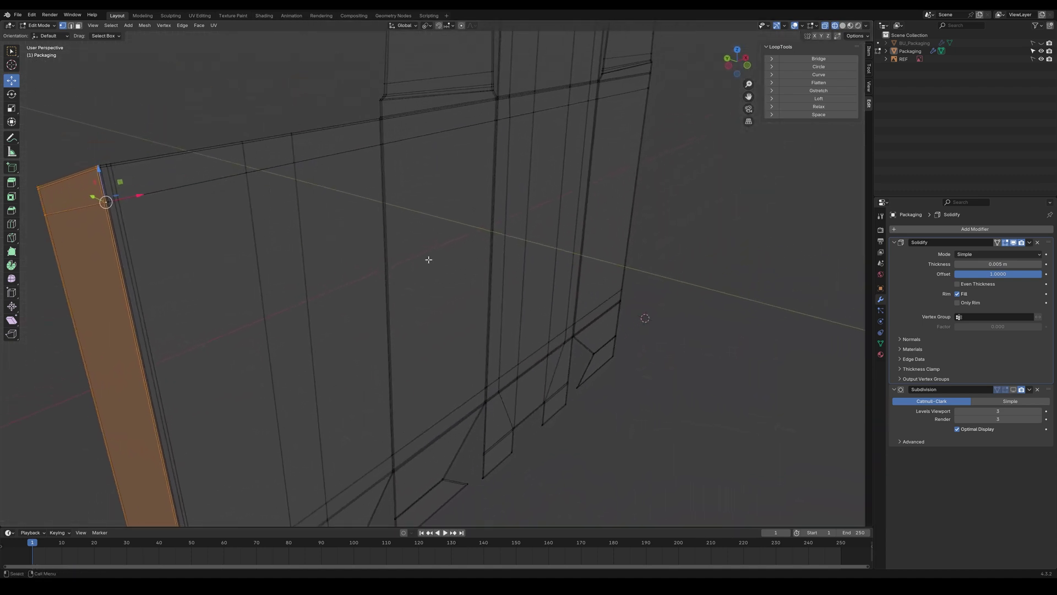
# Step: Rotate the glue flap 90° around the global Z axis at its fold edge
pyautogui.moveTo(503, 203); pyautogui.dragTo(577, 224, button='middle')
pyautogui.press('e')
pyautogui.moveTo(391, 331); pyautogui.dragTo(365, 354)
pyautogui.click(94, 483)
pyautogui.write('90')
pyautogui.press('Return')
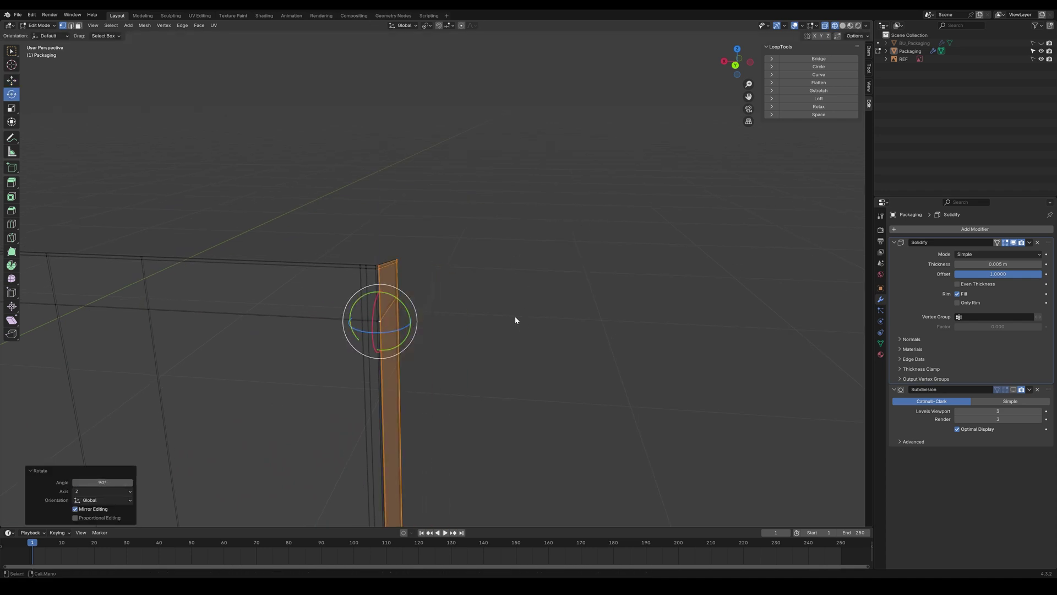
# Step: Hide the face loop along the fold between the outer wide panel and the narrow side panel
pyautogui.click(515, 325)
pyautogui.moveTo(490, 315); pyautogui.dragTo(445, 302, button='middle')
pyautogui.press('F1')
pyautogui.keyDown('alt'); pyautogui.moveTo(620, 321); pyautogui.dragTo(385, 277, button='middle'); pyautogui.keyUp('alt')
pyautogui.hotkey('shift', 'z')
pyautogui.keyDown('alt'); pyautogui.moveTo(431, 253); pyautogui.dragTo(418, 142, button='right'); pyautogui.keyUp('alt')
pyautogui.keyDown('alt'); pyautogui.moveTo(418, 141); pyautogui.dragTo(477, 279, button='middle'); pyautogui.keyUp('alt')
pyautogui.keyDown('alt'); pyautogui.moveTo(477, 278); pyautogui.dragTo(522, 275, button='right'); pyautogui.keyUp('alt')
pyautogui.doubleClick(425, 242)
pyautogui.hotkey('ctrl', 'h')
pyautogui.keyDown('alt'); pyautogui.moveTo(432, 208); pyautogui.dragTo(484, 286, button='right'); pyautogui.keyUp('alt')
pyautogui.keyDown('alt'); pyautogui.moveTo(484, 285); pyautogui.dragTo(522, 210, button='middle'); pyautogui.keyUp('alt')
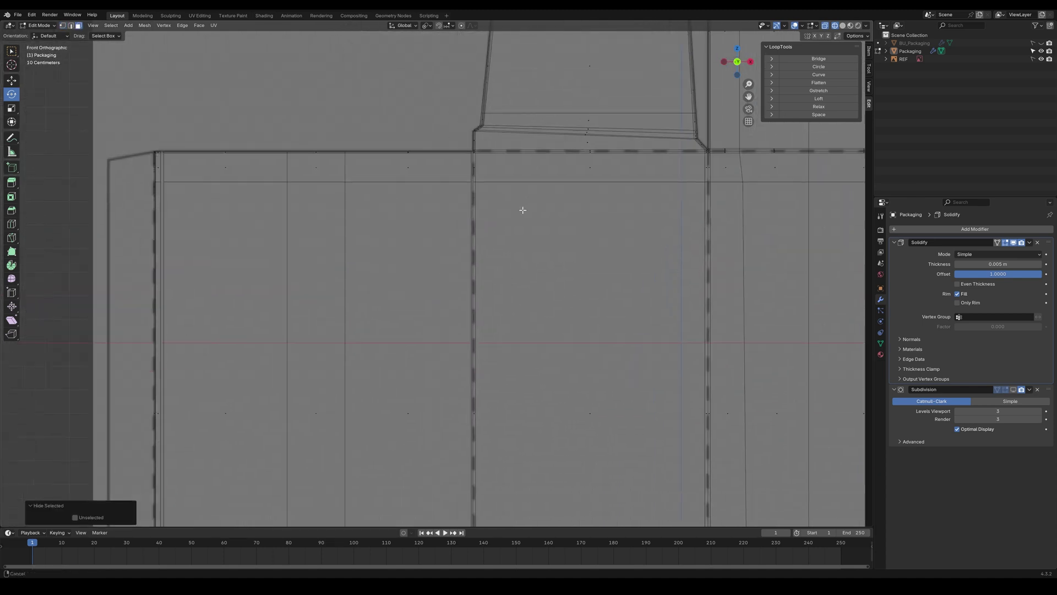
# Step: Select the linked faces of the outer wide panel and reveal the hidden fold faces
pyautogui.click(407, 168)
pyautogui.hotkey('ctrl', 'l')
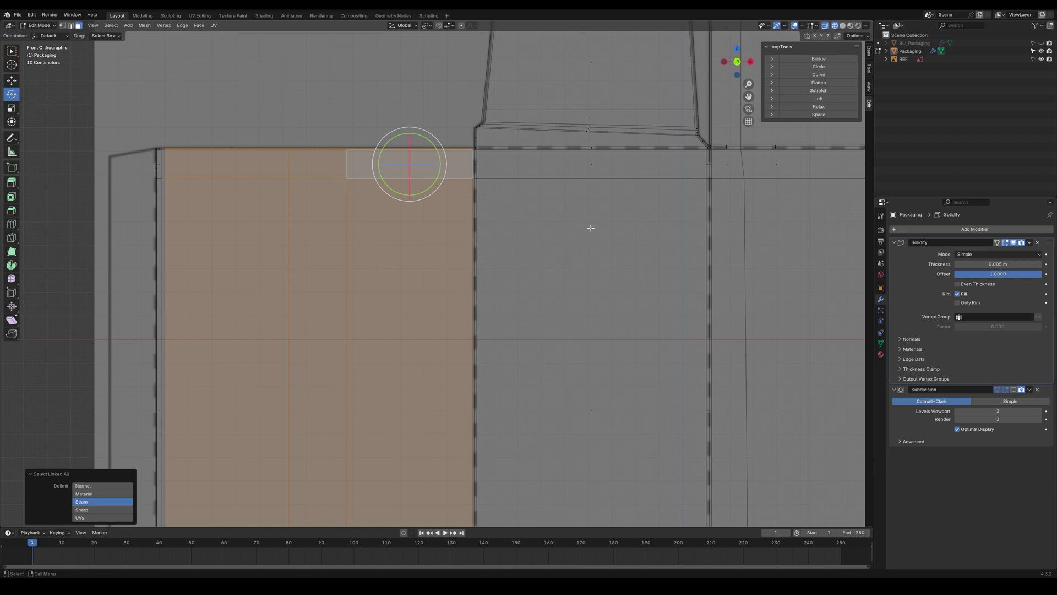
pyautogui.scroll(-2, 554, 249)
pyautogui.hotkey('alt', 'h')
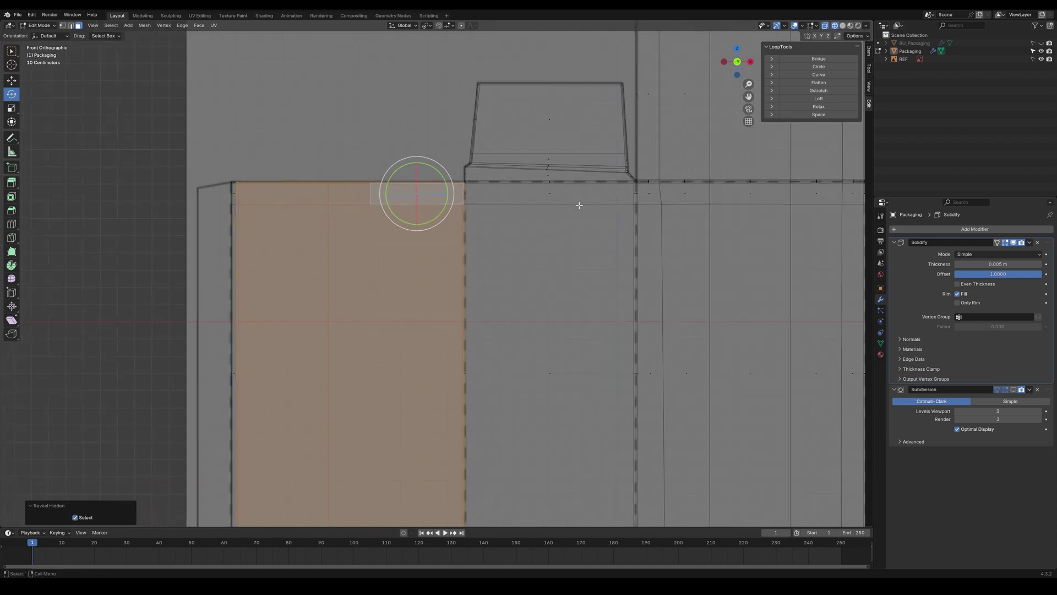
# Step: Add the folded glue flap to the wide panel selection and switch to vertex selection
pyautogui.scroll(-3, 523, 284)
pyautogui.moveTo(523, 283); pyautogui.dragTo(681, 280, button='middle')
pyautogui.keyDown('shift'); pyautogui.moveTo(637, 250); pyautogui.dragTo(577, 266, button='middle'); pyautogui.keyUp('shift')
pyautogui.scroll(3, 584, 221)
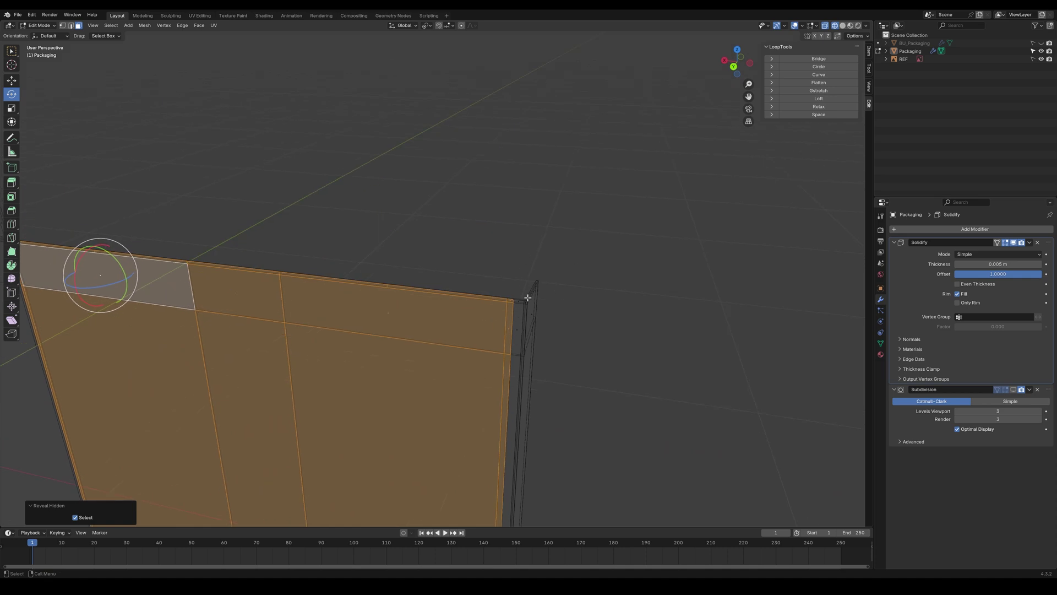
pyautogui.scroll(-5, 521, 251)
pyautogui.keyDown('shift'); pyautogui.moveTo(505, 296); pyautogui.dragTo(570, 234, button='middle'); pyautogui.keyUp('shift')
pyautogui.moveTo(569, 234); pyautogui.dragTo(594, 219, button='middle')
pyautogui.moveTo(475, 76); pyautogui.dragTo(573, 458)
pyautogui.moveTo(631, 385)
pyautogui.mouseDown(button='middle')
pyautogui.moveTo(463, 389)
pyautogui.moveTo(630, 385)
pyautogui.moveTo(618, 375)
pyautogui.mouseUp(button='middle')
pyautogui.press('Tab')
pyautogui.click(565, 377)
# Step: Fold the wide panel and glue flap by rotating them around a vertex on the narrow panel's fold edge
pyautogui.keyDown('shift'); pyautogui.moveTo(450, 202); pyautogui.dragTo(559, 349, button='middle'); pyautogui.keyUp('shift')
pyautogui.scroll(6, 540, 253)
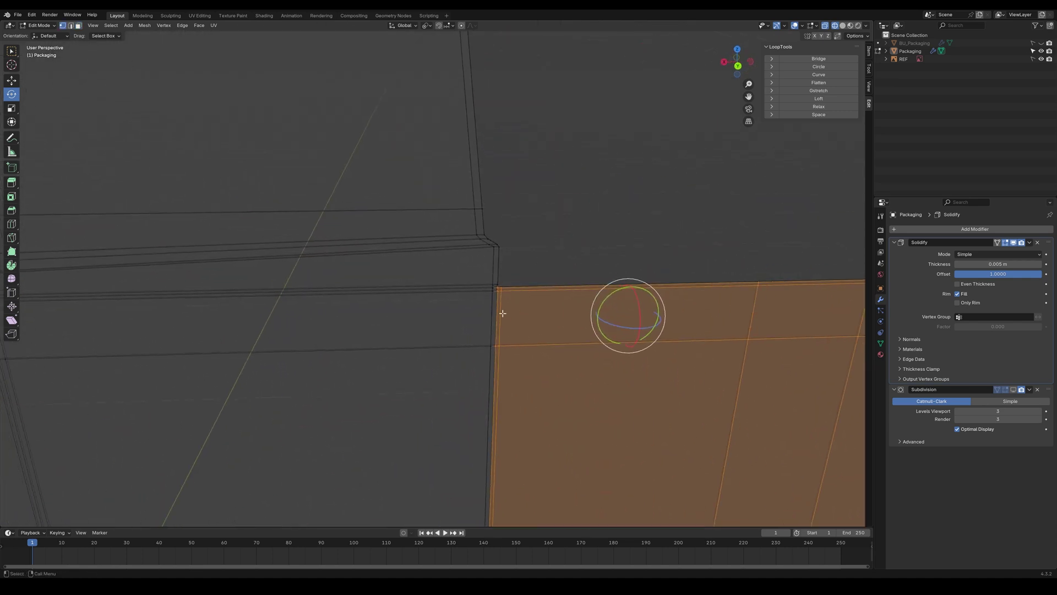
pyautogui.keyDown('shift'); pyautogui.click(497, 295); pyautogui.keyUp('shift')
pyautogui.moveTo(512, 302); pyautogui.dragTo(523, 291)
pyautogui.click(88, 482)
pyautogui.press('Return')
pyautogui.click(628, 300)
# Step: Hide the face loop along the fold between the narrow side panel and the central panel
pyautogui.moveTo(628, 300); pyautogui.dragTo(557, 299, button='middle')
pyautogui.hotkey('shift', 'z')
pyautogui.scroll(-2, 479, 304)
pyautogui.press('Tab')
pyautogui.moveTo(484, 251)
pyautogui.mouseDown(button='middle')
pyautogui.moveTo(538, 243)
pyautogui.moveTo(585, 173)
pyautogui.moveTo(397, 246)
pyautogui.moveTo(456, 264)
pyautogui.moveTo(530, 224)
pyautogui.moveTo(481, 265)
pyautogui.mouseUp(button='middle')
pyautogui.press('KP_1')
pyautogui.hotkey('shift', 'z')
pyautogui.press('Tab')
pyautogui.scroll(8, 448, 193)
pyautogui.click(401, 309)
pyautogui.press('h')
# Step: Select the narrow side panel with its flaps and the already folded panels, using vertex selection
pyautogui.moveTo(401, 182); pyautogui.dragTo(372, 231, button='middle')
pyautogui.press('l')
pyautogui.press('1')
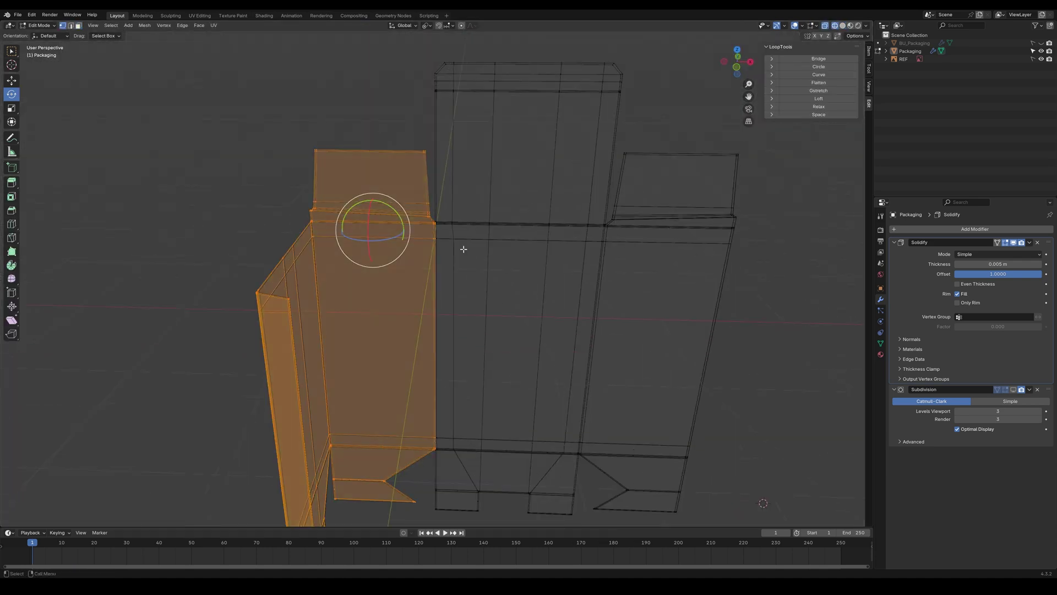
# Step: Fold the side panels with their flaps back around the vertical folds on either side of the central panel
pyautogui.scroll(5, 465, 248)
pyautogui.moveTo(432, 177)
pyautogui.mouseDown(button='middle')
pyautogui.moveTo(567, 266)
pyautogui.moveTo(564, 238)
pyautogui.mouseUp(button='middle')
pyautogui.press('h')
pyautogui.hotkey('shift', 'z')
pyautogui.press('ctrl+KP_1')
pyautogui.hotkey('shift', 'z')
pyautogui.press('l')
pyautogui.press('h')
pyautogui.moveTo(468, 255); pyautogui.dragTo(620, 213, button='middle')
pyautogui.press('l')
pyautogui.scroll(4, 477, 288)
pyautogui.keyDown('shift'); pyautogui.click(475, 260); pyautogui.keyUp('shift')
pyautogui.moveTo(475, 263); pyautogui.dragTo(441, 265)
pyautogui.hotkey('shift', 'z')
# Step: Hide the narrow vertical face loop at the front panel's right fold
pyautogui.moveTo(476, 288)
pyautogui.mouseDown(button='middle')
pyautogui.moveTo(463, 312)
pyautogui.moveTo(542, 239)
pyautogui.moveTo(540, 283)
pyautogui.moveTo(588, 306)
pyautogui.moveTo(632, 288)
pyautogui.moveTo(588, 255)
pyautogui.moveTo(482, 314)
pyautogui.moveTo(328, 298)
pyautogui.moveTo(325, 281)
pyautogui.moveTo(454, 286)
pyautogui.moveTo(493, 271)
pyautogui.moveTo(521, 317)
pyautogui.moveTo(568, 263)
pyautogui.mouseUp(button='middle')
pyautogui.press('Tab')
pyautogui.scroll(-5, 462, 312)
pyautogui.press('Tab')
pyautogui.click(513, 354)
pyautogui.keyDown('alt'); pyautogui.moveTo(568, 263); pyautogui.dragTo(570, 260, button='right'); pyautogui.keyUp('alt')
pyautogui.moveTo(509, 291)
pyautogui.keyDown('alt'); pyautogui.mouseDown()
pyautogui.moveTo(498, 307)
pyautogui.moveTo(520, 305)
pyautogui.mouseUp(); pyautogui.keyUp('alt')
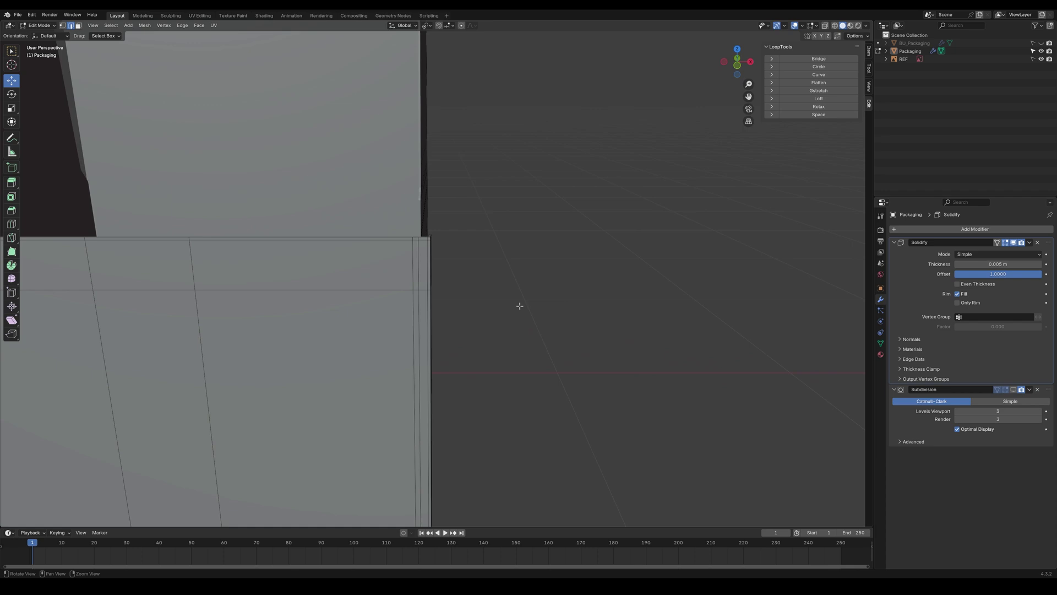
pyautogui.scroll(1, 468, 304)
pyautogui.doubleClick(416, 292)
pyautogui.press('3')
pyautogui.doubleClick(417, 293)
pyautogui.scroll(-3, 441, 287)
pyautogui.hotkey('ctrl', 'h')
# Step: Select the linked faces beside the front panel's right fold and reveal the hidden loop
pyautogui.click(427, 267)
pyautogui.hotkey('ctrl', 'l')
pyautogui.hotkey('alt', 'h')
pyautogui.scroll(-4, 583, 380)
pyautogui.keyDown('shift'); pyautogui.moveTo(639, 413); pyautogui.dragTo(537, 268, button='middle'); pyautogui.keyUp('shift')
# Step: Hide a vertical face strip on the front panel, select the faces linked beside it and reveal the strip
pyautogui.click(554, 246)
pyautogui.doubleClick(351, 88)
pyautogui.press('h')
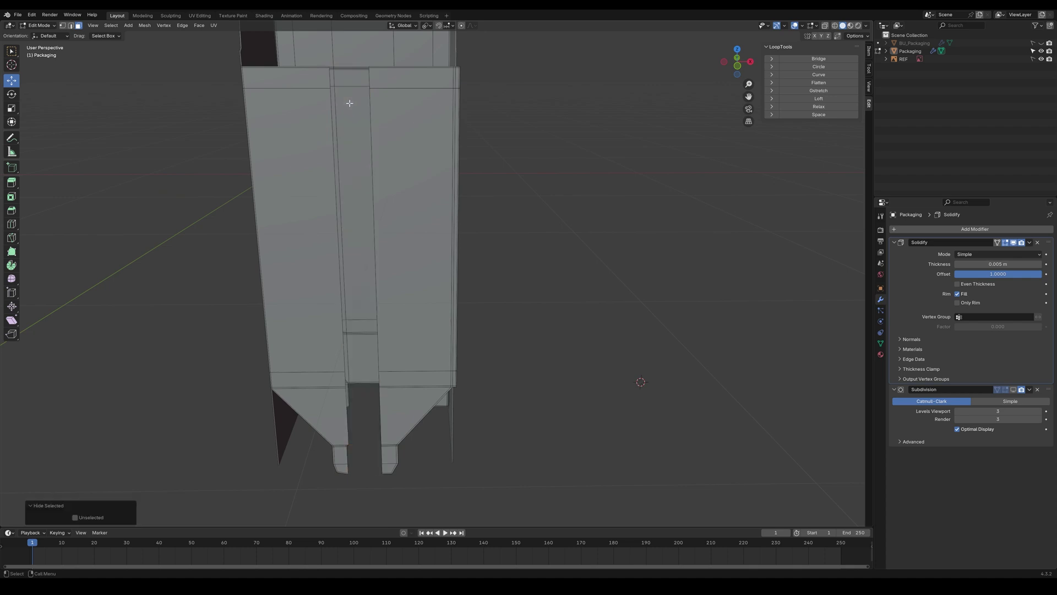
pyautogui.keyDown('shift'); pyautogui.click(404, 81); pyautogui.keyUp('shift')
pyautogui.hotkey('ctrl', 'l')
pyautogui.hotkey('alt', 'h')
# Step: Examine the folded box from several angles, down to the corner where the side flap meets the panels
pyautogui.moveTo(553, 190); pyautogui.dragTo(526, 308, button='middle')
pyautogui.keyDown('alt'); pyautogui.moveTo(526, 309); pyautogui.dragTo(550, 225, button='right'); pyautogui.keyUp('alt')
pyautogui.moveTo(359, 136)
pyautogui.mouseDown()
pyautogui.moveTo(349, 136)
pyautogui.moveTo(362, 138)
pyautogui.mouseUp()
pyautogui.hotkey('ctrl', '3')
pyautogui.moveTo(352, 146); pyautogui.dragTo(417, 245, button='middle')
pyautogui.moveTo(132, 213); pyautogui.dragTo(134, 213)
pyautogui.click(481, 222)
pyautogui.press('Tab')
pyautogui.moveTo(492, 196); pyautogui.dragTo(365, 232, button='middle')
pyautogui.moveTo(435, 199); pyautogui.dragTo(554, 218, button='middle')
pyautogui.click(409, 240)
pyautogui.moveTo(411, 234); pyautogui.dragTo(447, 205, button='middle')
pyautogui.scroll(3, 468, 207)
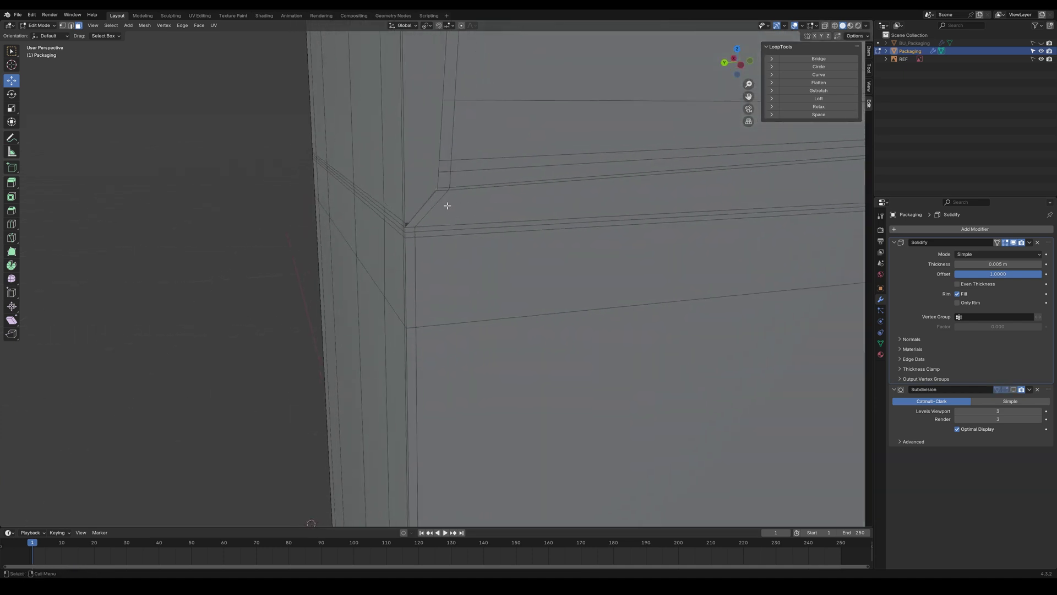
# Step: Collapse the Solidify modifier and turn off its viewport display to expose the bare mesh at the corner
pyautogui.click(440, 217)
pyautogui.press('KP_Decimal')
pyautogui.hotkey('alt', 'a')
pyautogui.scroll(4, 449, 203)
pyautogui.moveTo(448, 202); pyautogui.dragTo(438, 223, button='middle')
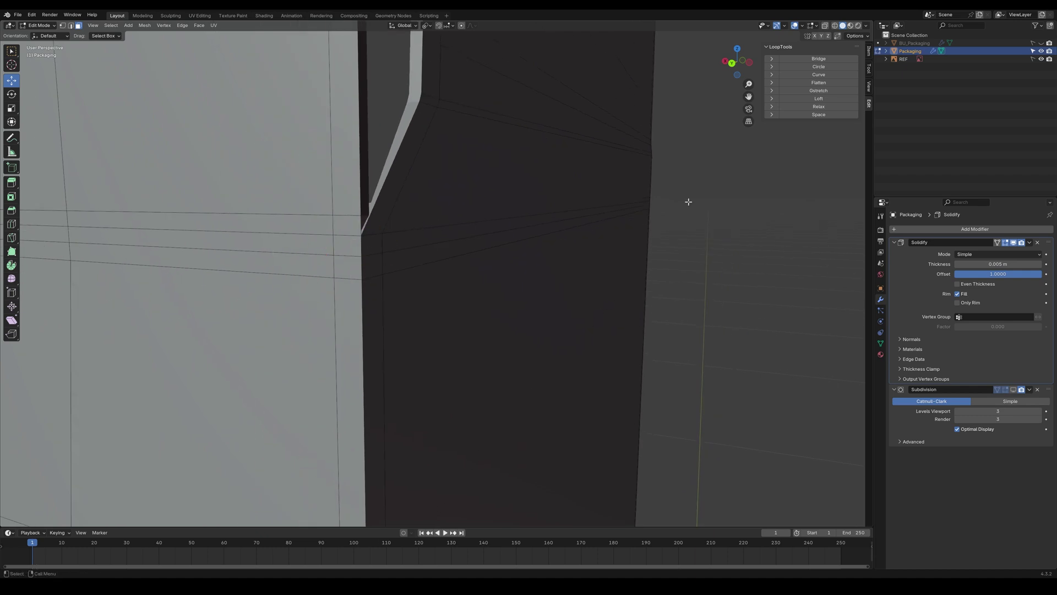
pyautogui.click(895, 243)
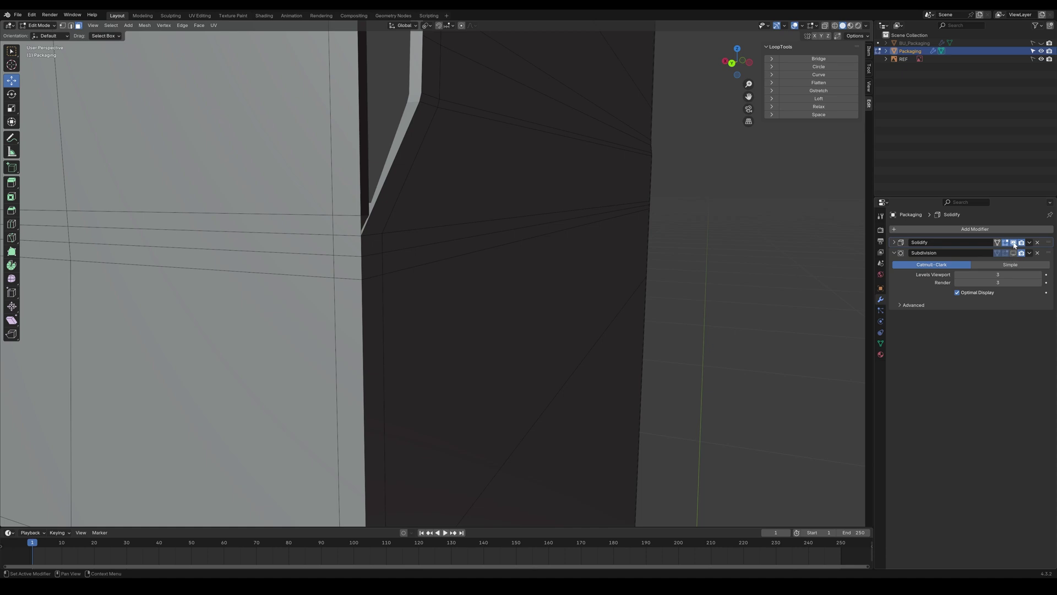
pyautogui.moveTo(384, 259); pyautogui.dragTo(353, 274, button='middle')
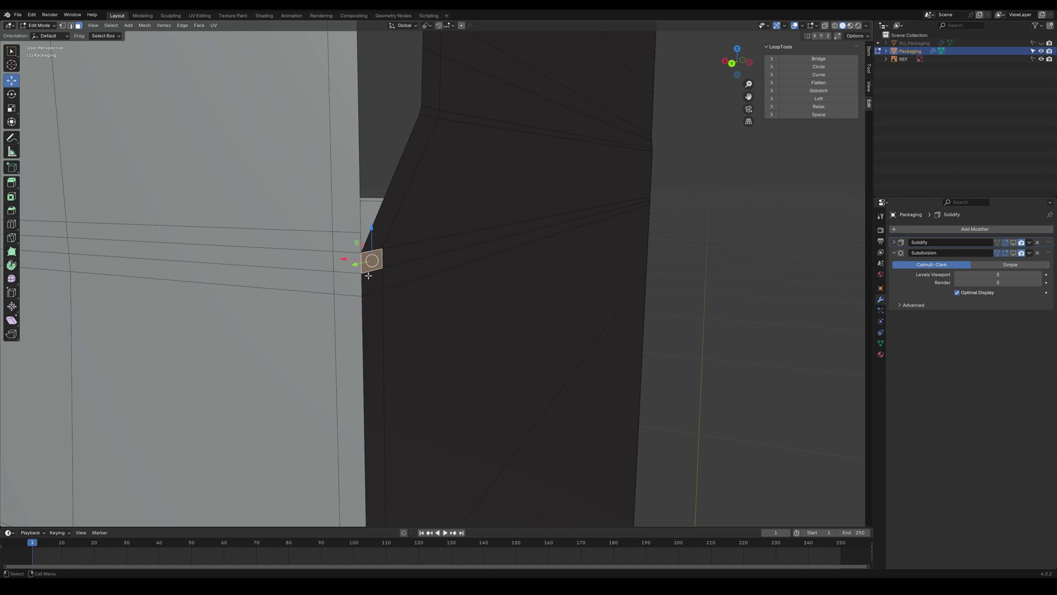
# Step: Delete the narrow face along the slanted edge of the side flap at the box corner
pyautogui.moveTo(368, 275); pyautogui.dragTo(373, 249, button='middle')
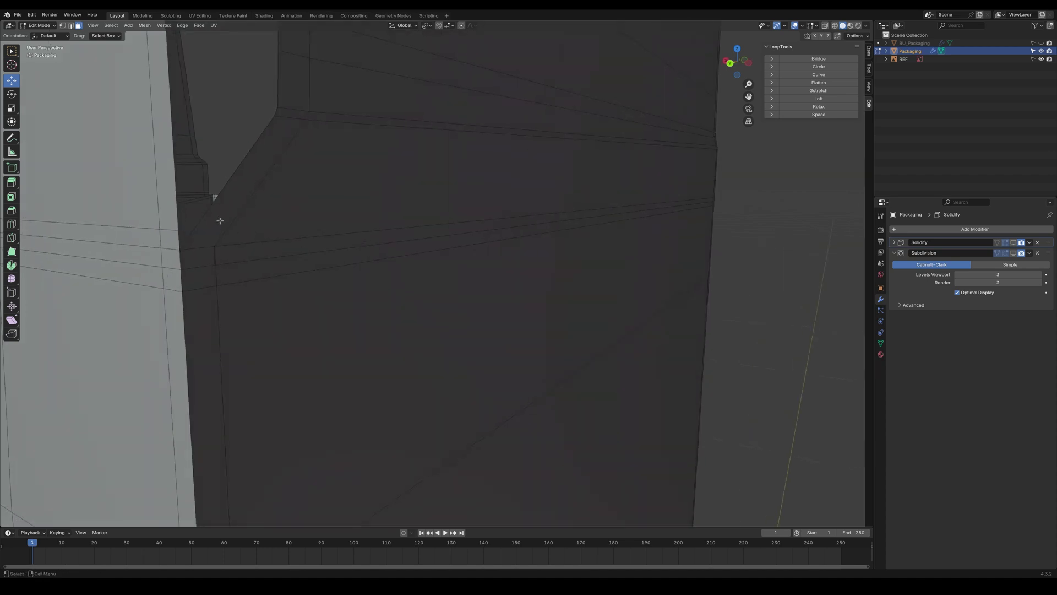
pyautogui.press('x')
pyautogui.click(193, 236)
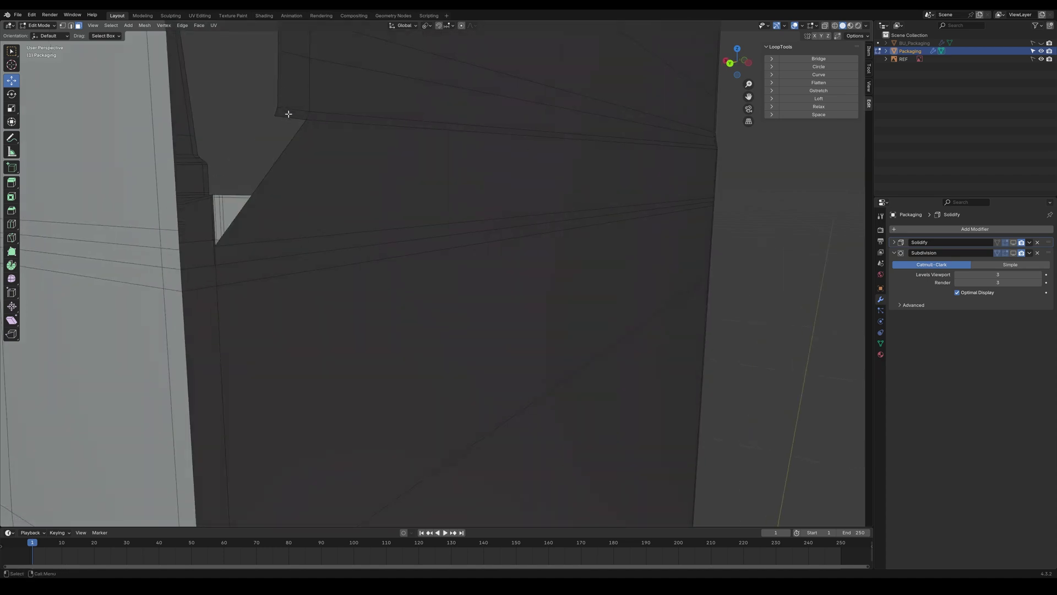
# Step: Extrude the corner gap's lower edge upward and merge its inner end into the flap's corner vertex with At Last
pyautogui.moveTo(276, 261); pyautogui.dragTo(417, 268, button='middle')
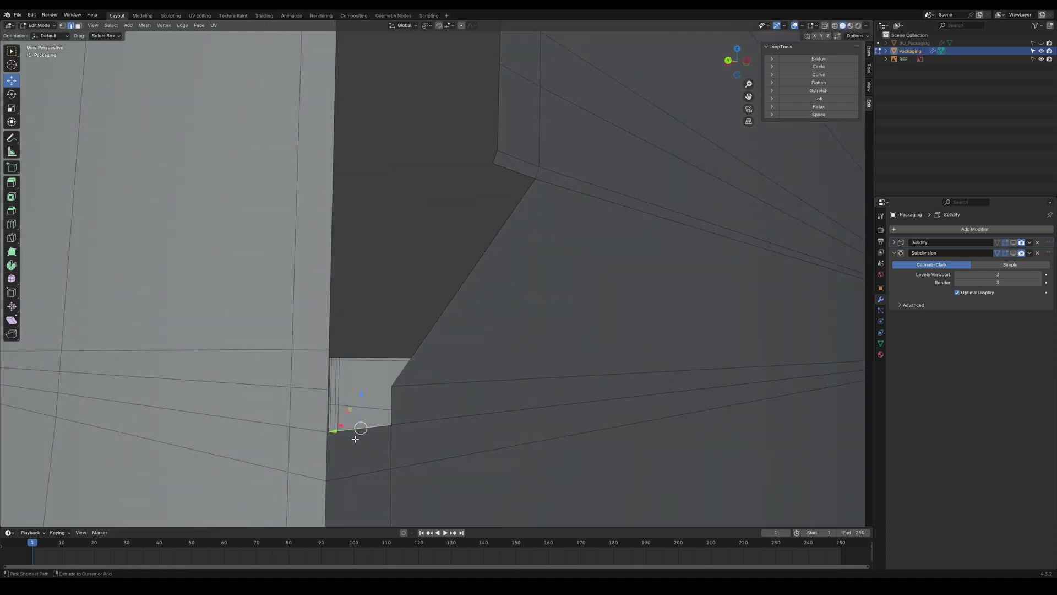
pyautogui.moveTo(369, 391); pyautogui.dragTo(370, 351)
pyautogui.click(362, 354)
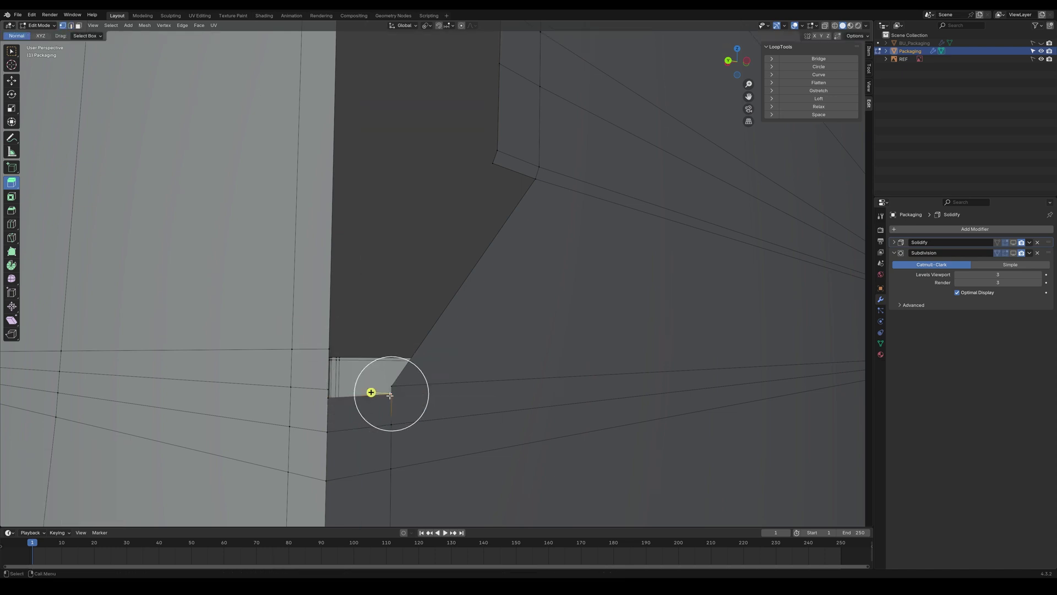
pyautogui.click(564, 383)
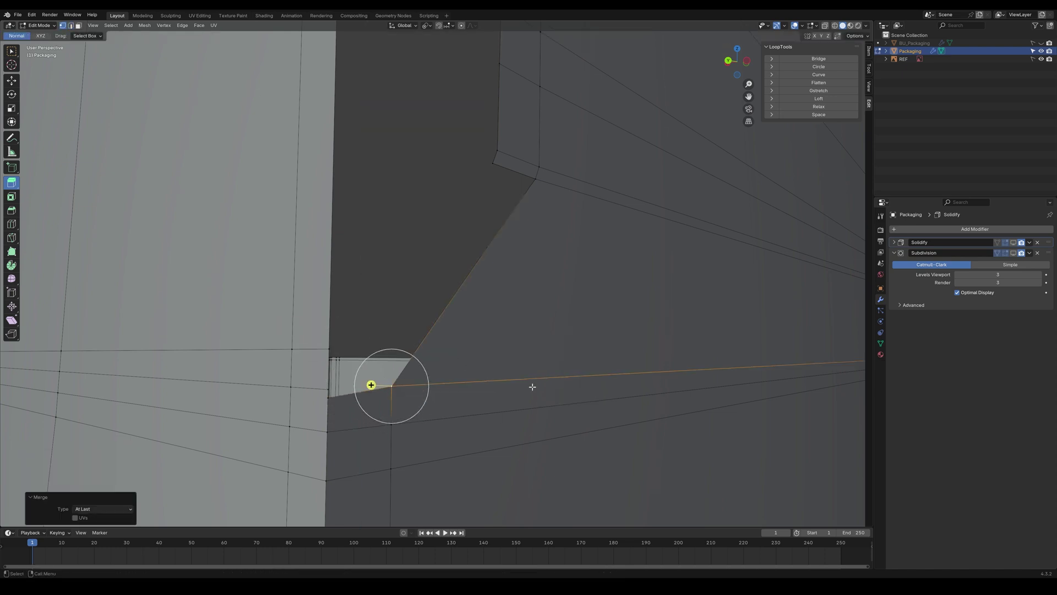
# Step: Level the new corner edge by scaling along Z and slide its outer vertex inward along the edge
pyautogui.moveTo(331, 398); pyautogui.dragTo(333, 418, button='middle')
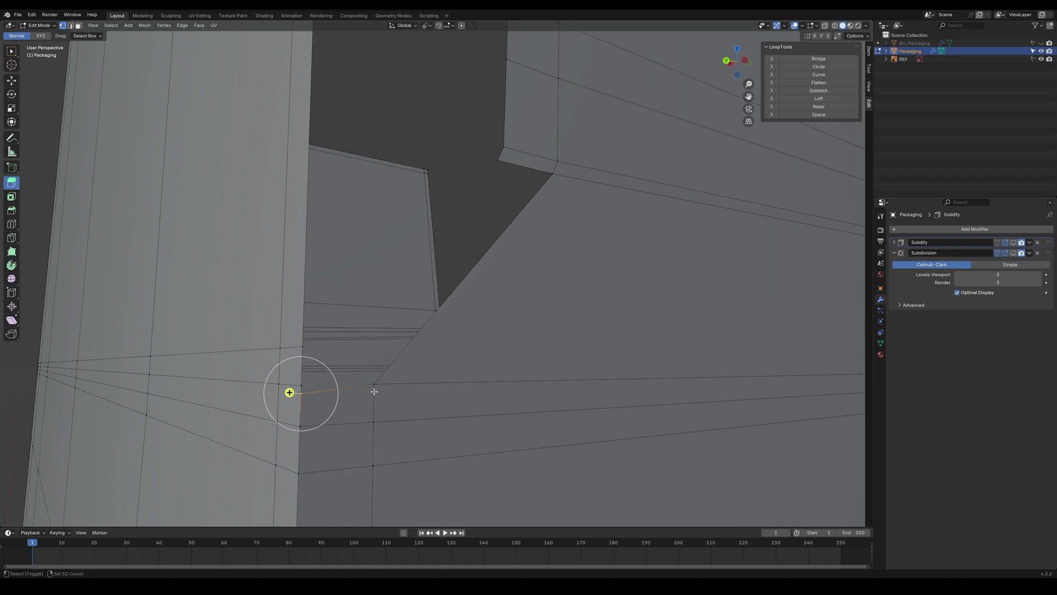
pyautogui.moveTo(374, 351); pyautogui.dragTo(376, 329)
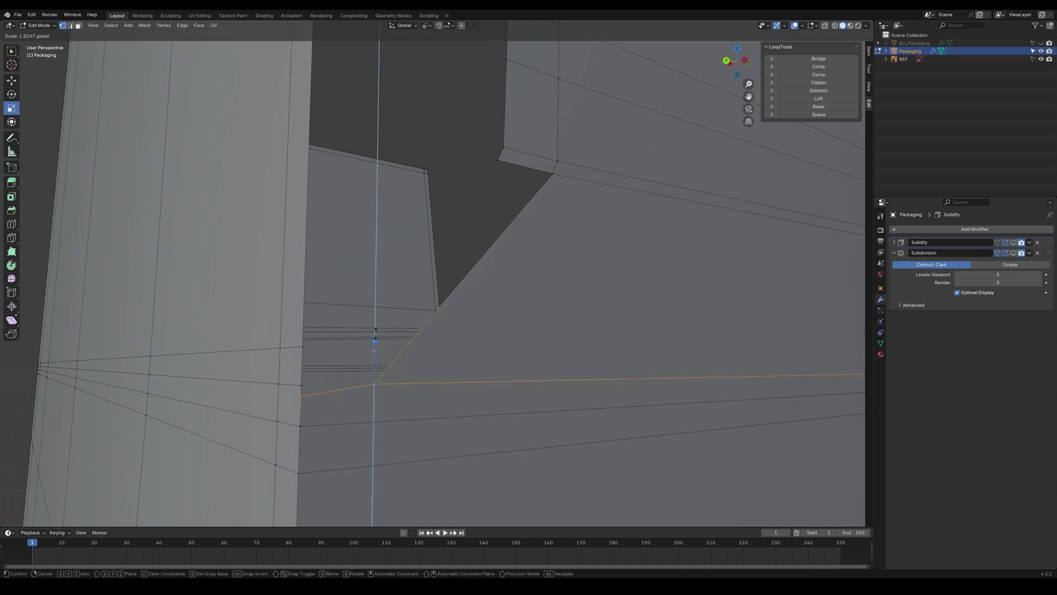
pyautogui.press('Return')
pyautogui.click(303, 388)
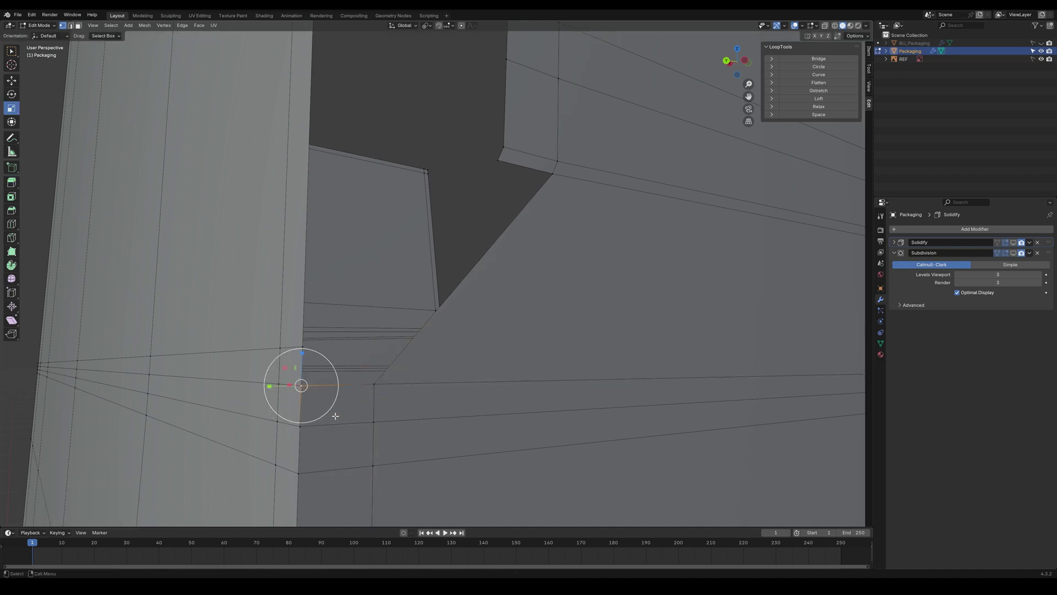
pyautogui.press('g')
pyautogui.press('g')
pyautogui.click(318, 385)
# Step: Fill the slanted gap between the flap's short notch edge and the new corner edge with a face
pyautogui.click(478, 189)
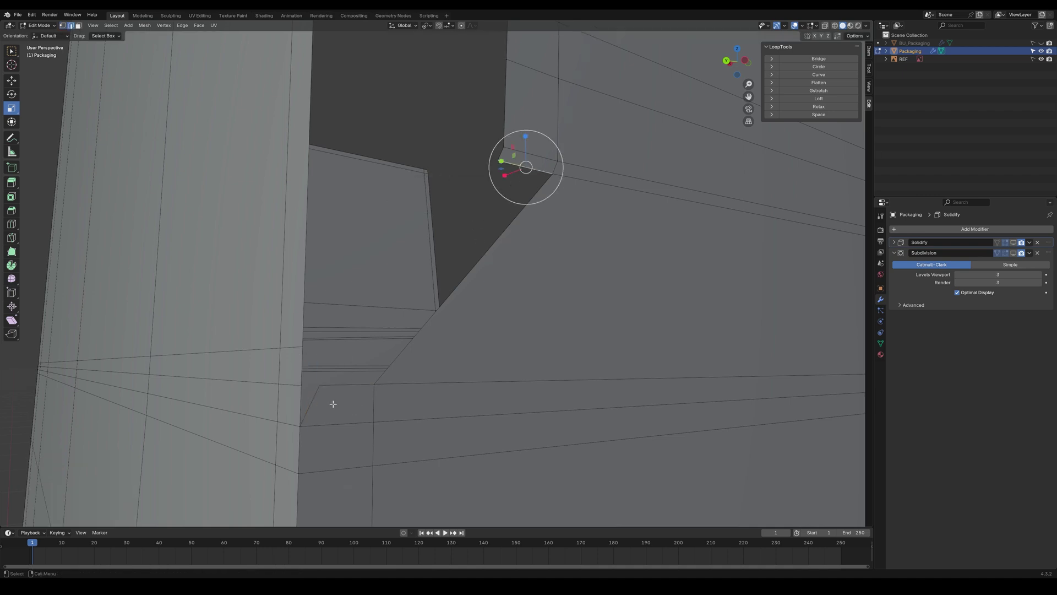
pyautogui.keyDown('ctrl'); pyautogui.click(338, 385); pyautogui.keyUp('ctrl')
pyautogui.click(458, 139)
# Step: Select all linked faces of the side flap beyond its fold, keeping the fold loop hidden for the selection and unhiding it
pyautogui.moveTo(458, 139); pyautogui.dragTo(477, 274, button='middle')
pyautogui.scroll(2, 477, 274)
pyautogui.keyDown('alt'); pyautogui.click(403, 334); pyautogui.keyUp('alt')
pyautogui.keyDown('ctrl'); pyautogui.moveTo(388, 332); pyautogui.dragTo(373, 352, button='middle'); pyautogui.keyUp('ctrl')
pyautogui.keyDown('shift'); pyautogui.moveTo(661, 312); pyautogui.dragTo(285, 300, button='middle'); pyautogui.keyUp('shift')
pyautogui.keyDown('ctrl'); pyautogui.moveTo(461, 348); pyautogui.dragTo(502, 335, button='middle'); pyautogui.keyUp('ctrl')
pyautogui.click(503, 335)
pyautogui.click(428, 248)
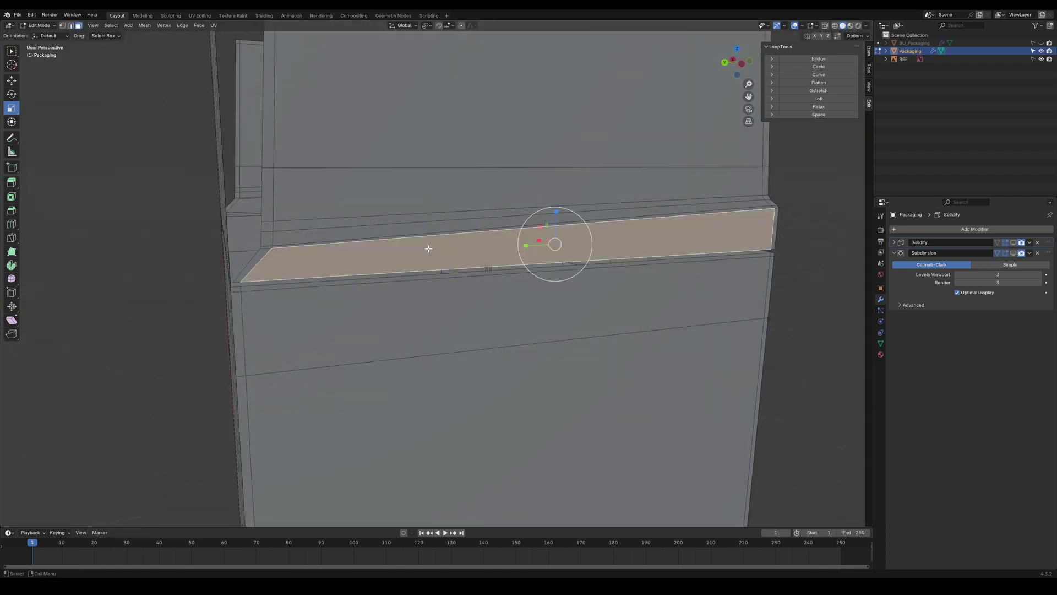
pyautogui.hotkey('alt', 'h')
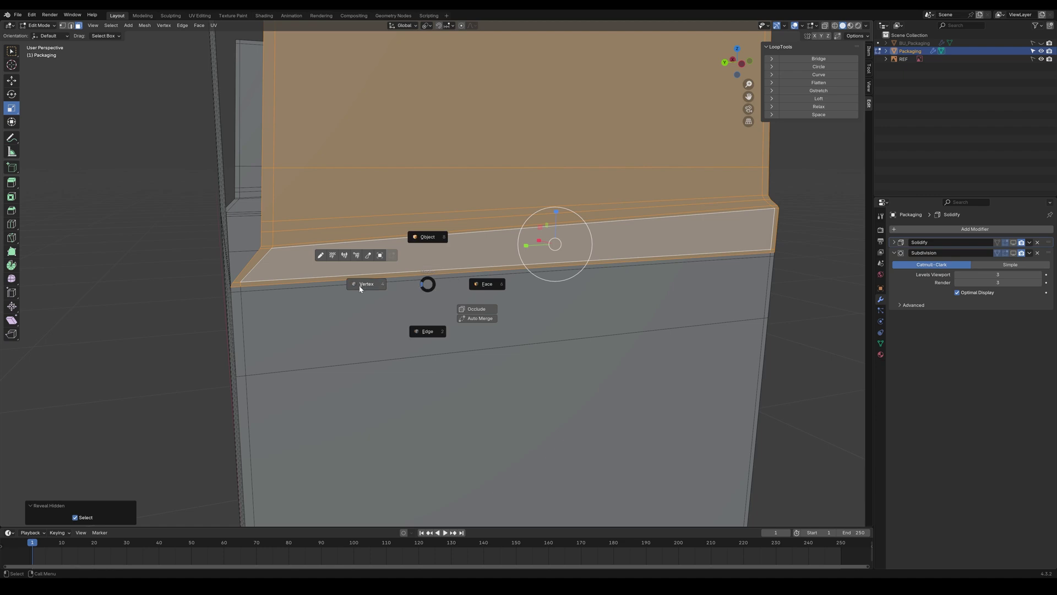
# Step: Fold the selected side flap inward by rotating it 90° about the global Y axis at its fold
pyautogui.click(360, 286)
pyautogui.keyDown('shift'); pyautogui.moveTo(360, 286); pyautogui.dragTo(406, 260, button='middle'); pyautogui.keyUp('shift')
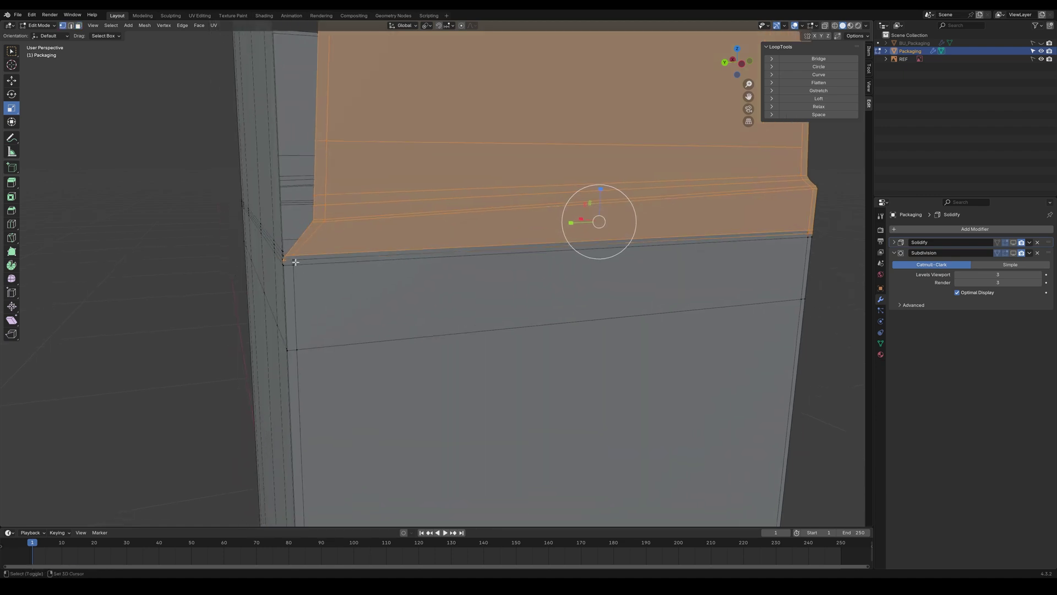
pyautogui.moveTo(329, 326); pyautogui.dragTo(377, 328, button='middle')
pyautogui.press('r')
pyautogui.moveTo(321, 272); pyautogui.dragTo(295, 330)
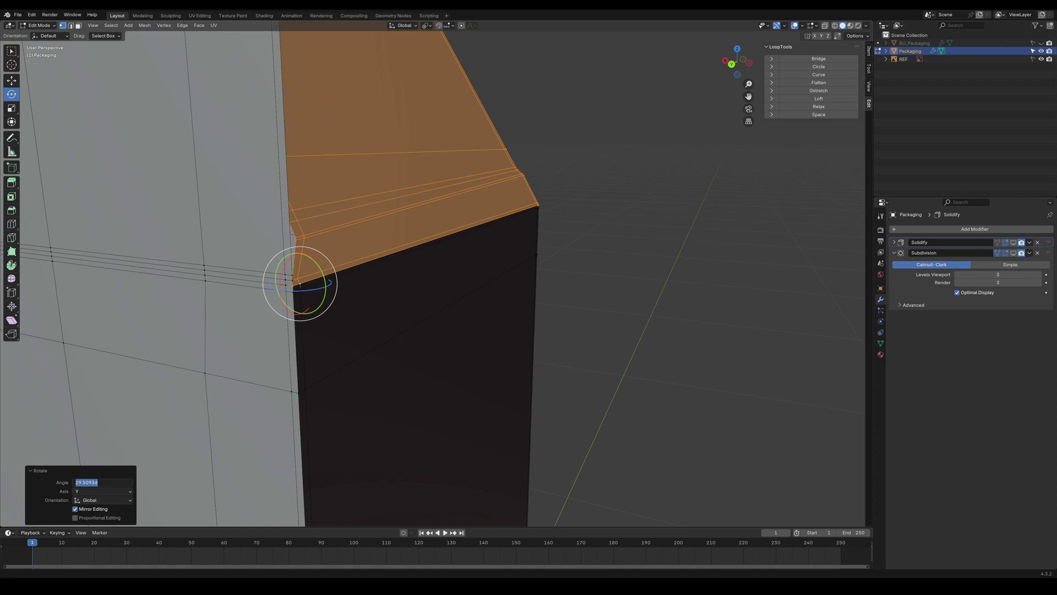
pyautogui.write('90')
pyautogui.press('Return')
pyautogui.click(632, 264)
# Step: Turn on the viewport display of the Solidify and Subdivision modifiers and inspect the folded flap in Object Mode
pyautogui.moveTo(632, 265); pyautogui.dragTo(507, 309, button='middle')
pyautogui.click(1013, 243)
pyautogui.click(1014, 252)
pyautogui.click(642, 272)
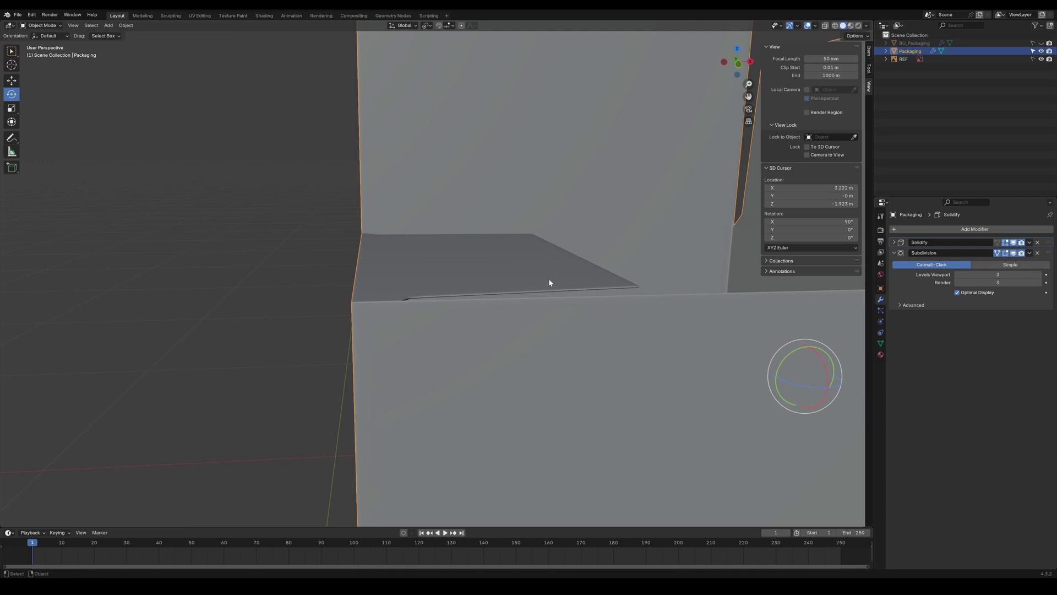
pyautogui.moveTo(511, 258); pyautogui.dragTo(435, 242, button='middle')
pyautogui.keyDown('alt'); pyautogui.moveTo(485, 251); pyautogui.dragTo(398, 263); pyautogui.keyUp('alt')
# Step: Fill a face between two selected edges at the folded flap's corner in Edit Mode
pyautogui.press('Tab')
pyautogui.click(444, 238)
pyautogui.scroll(2, 429, 253)
pyautogui.keyDown('alt'); pyautogui.moveTo(493, 220); pyautogui.dragTo(602, 305); pyautogui.keyUp('alt')
pyautogui.scroll(5, 699, 177)
pyautogui.click(659, 364)
pyautogui.keyDown('shift'); pyautogui.click(583, 266); pyautogui.keyUp('shift')
pyautogui.press('f')
pyautogui.click(829, 285)
# Step: Delete the narrow slanted face of the opposite side flap and the small fold face beneath it at the corner
pyautogui.keyDown('alt'); pyautogui.moveTo(829, 285); pyautogui.dragTo(588, 160, button='middle'); pyautogui.keyUp('alt')
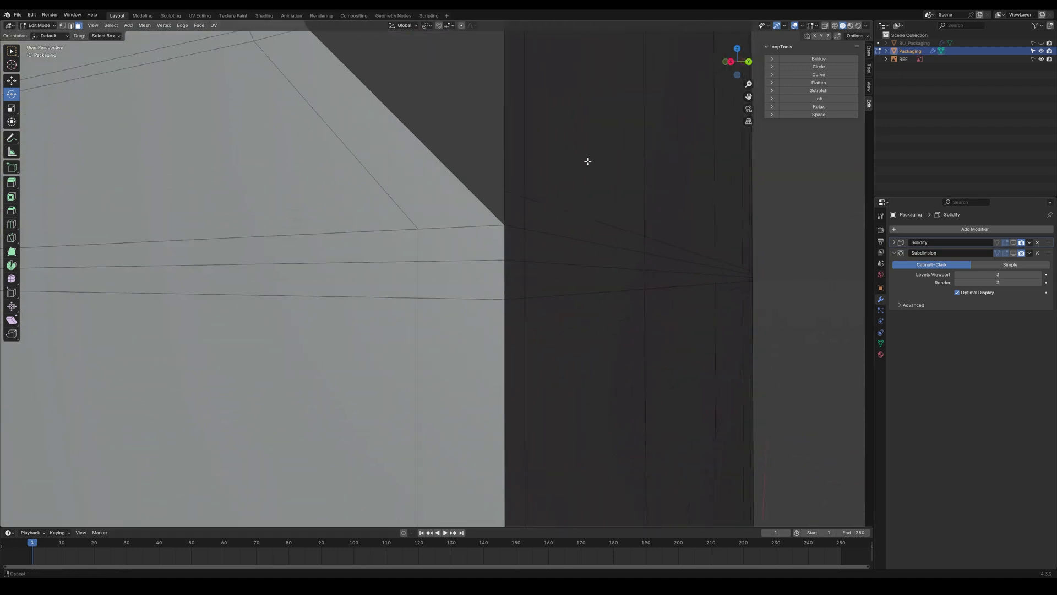
pyautogui.keyDown('alt'); pyautogui.moveTo(587, 161); pyautogui.dragTo(540, 185); pyautogui.keyUp('alt')
pyautogui.click(456, 217)
pyautogui.keyDown('shift'); pyautogui.click(462, 250); pyautogui.keyUp('shift')
pyautogui.press('Delete')
# Step: Extrude the lower edge of the opposite corner's gap upward and merge its inner end into the adjoining flap vertex
pyautogui.press('Tab')
pyautogui.click(461, 294)
pyautogui.click(462, 263)
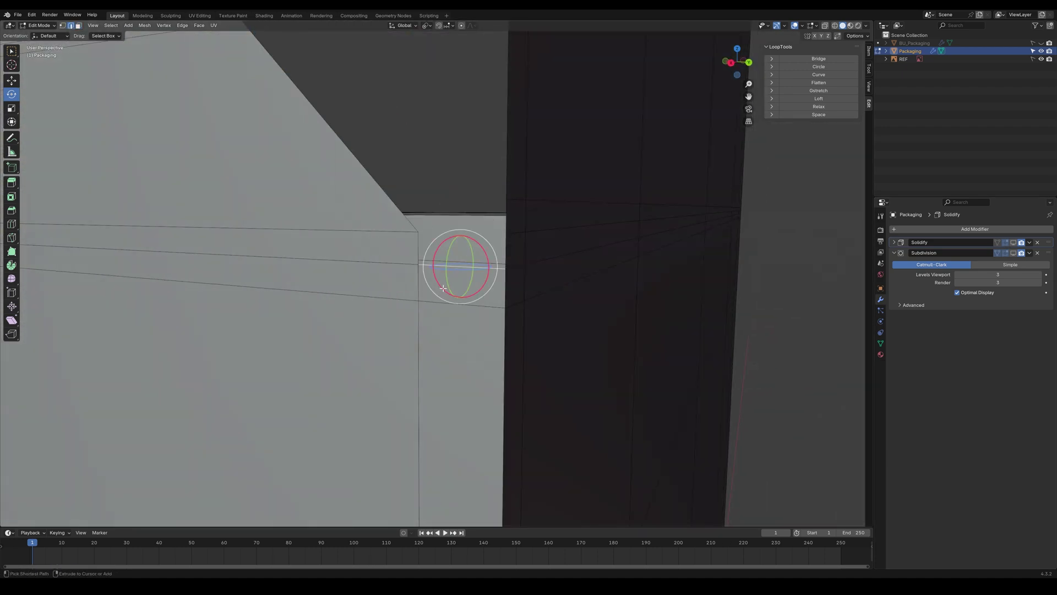
pyautogui.hotkey('ctrl', 'e')
pyautogui.moveTo(472, 216); pyautogui.dragTo(472, 212)
pyautogui.click(472, 151)
pyautogui.press('Tab')
pyautogui.click(412, 171)
pyautogui.click(419, 192)
pyautogui.keyDown('shift'); pyautogui.click(420, 234); pyautogui.keyUp('shift')
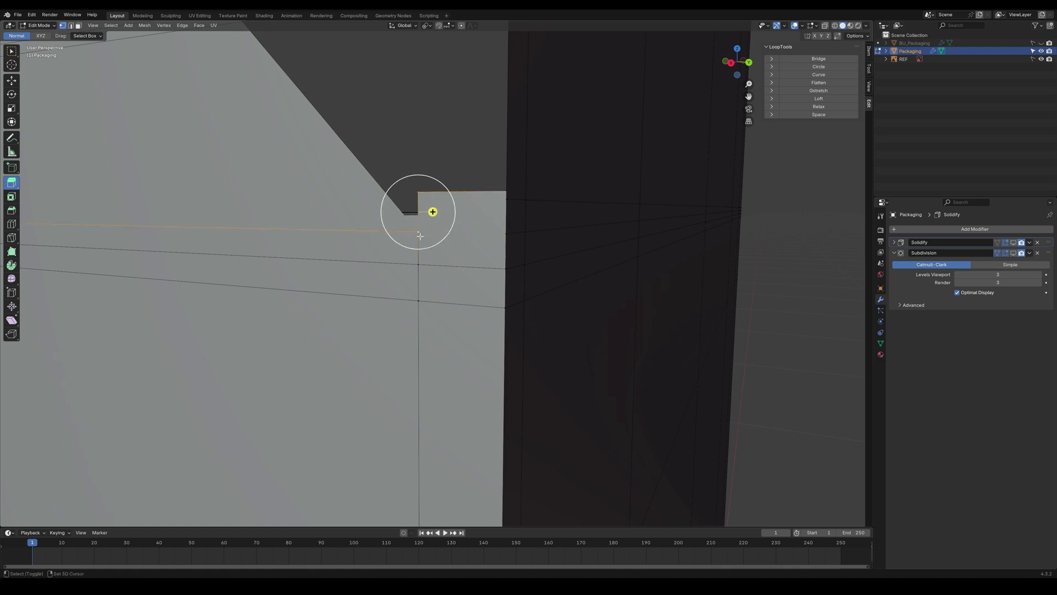
pyautogui.click(615, 273)
# Step: Slide the new corner edge's outer vertex inward and align it with the top edge of the fold strip
pyautogui.click(509, 194)
pyautogui.press('g')
pyautogui.press('g')
pyautogui.click(545, 260)
pyautogui.press('g')
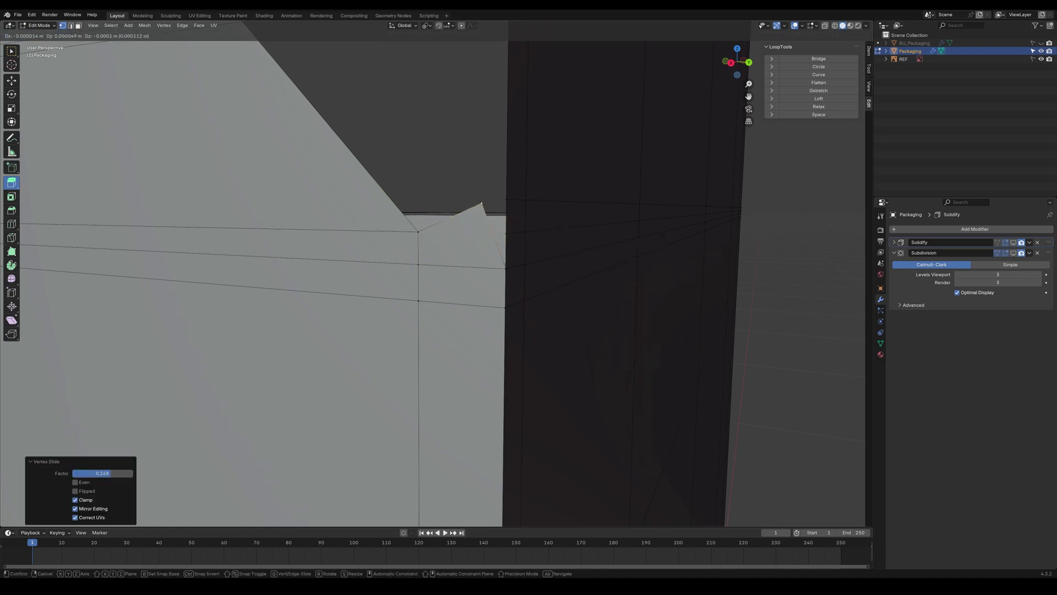
pyautogui.click(561, 296)
# Step: Fill the slanted gap of the opposite flap with a face between its notch edge and the new corner edge
pyautogui.keyDown('shift'); pyautogui.moveTo(566, 226); pyautogui.dragTo(542, 300, button='middle'); pyautogui.keyUp('shift')
pyautogui.press('Tab')
pyautogui.click(372, 168)
pyautogui.click(248, 96)
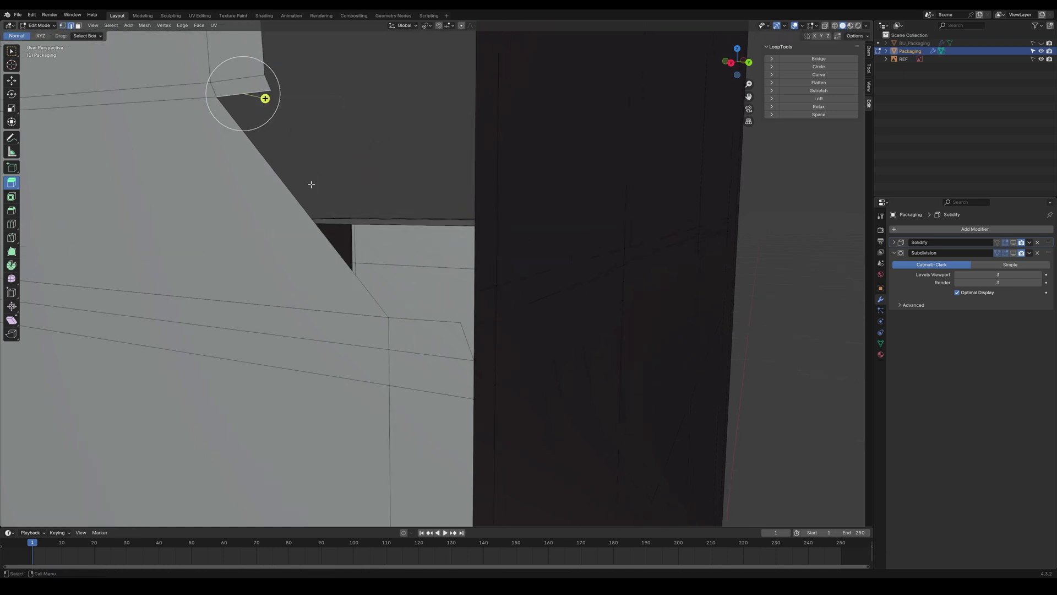
pyautogui.press('f')
pyautogui.click(793, 291)
# Step: Hide the opposite flap's fold loop, select the linked flap faces delimited by Seam, and reveal the hidden loop
pyautogui.keyDown('alt'); pyautogui.click(386, 304); pyautogui.keyUp('alt')
pyautogui.press('Tab')
pyautogui.click(477, 340)
pyautogui.keyDown('alt'); pyautogui.click(397, 333); pyautogui.keyUp('alt')
pyautogui.scroll(-2, 401, 263)
pyautogui.press('h')
pyautogui.click(371, 230)
pyautogui.hotkey('ctrl', 'l')
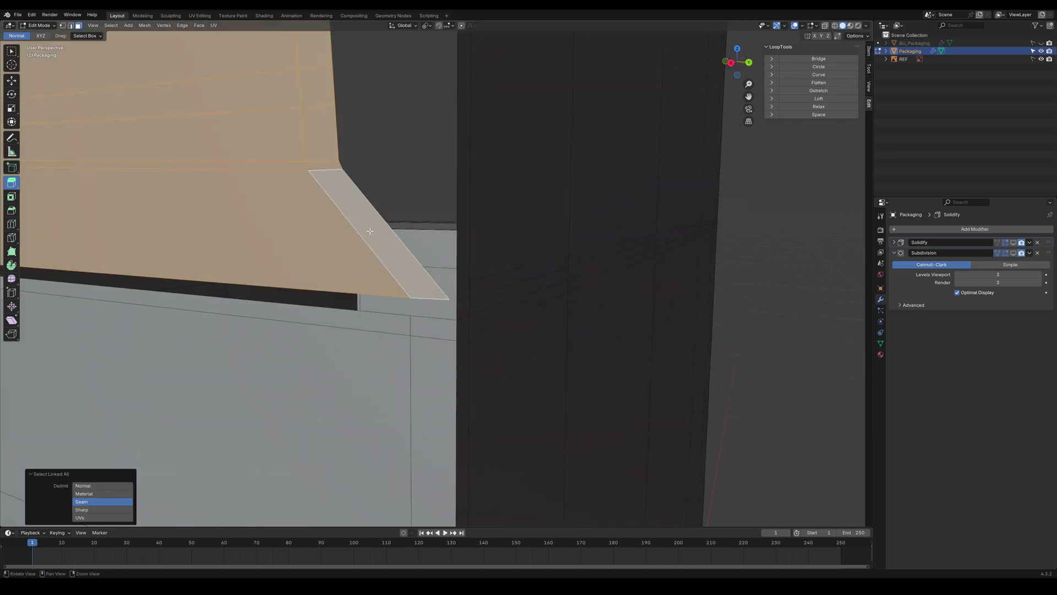
pyautogui.hotkey('alt', 'h')
# Step: Fold the opposite side flap inward by rotating it -90° about the global Y axis at its fold
pyautogui.press('Tab')
pyautogui.click(320, 290)
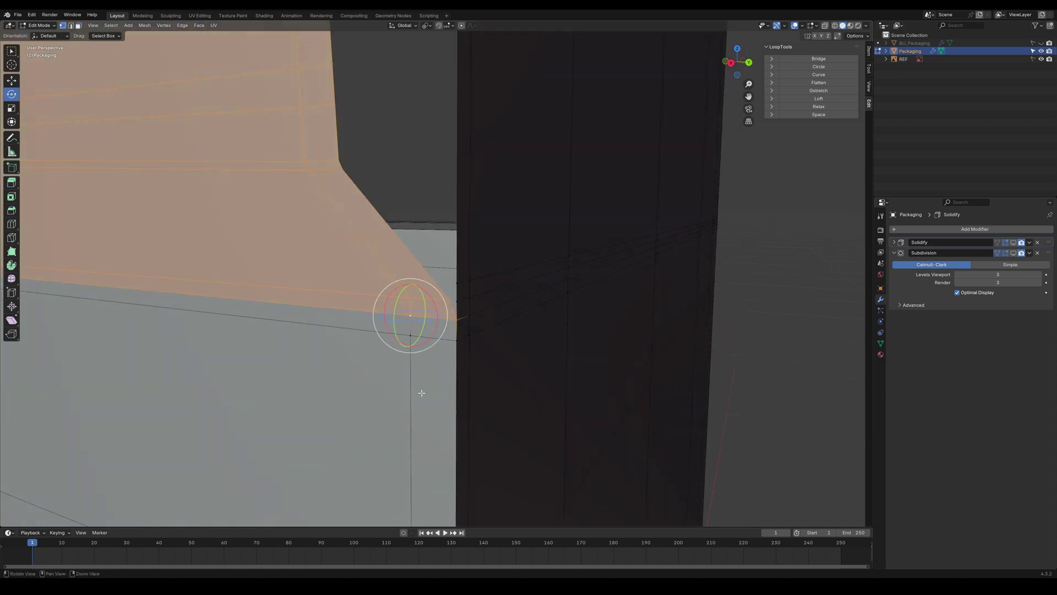
pyautogui.keyDown('alt'); pyautogui.moveTo(422, 392); pyautogui.dragTo(381, 395); pyautogui.keyUp('alt')
pyautogui.moveTo(381, 332); pyautogui.dragTo(378, 300)
pyautogui.click(103, 483)
pyautogui.write('-9')
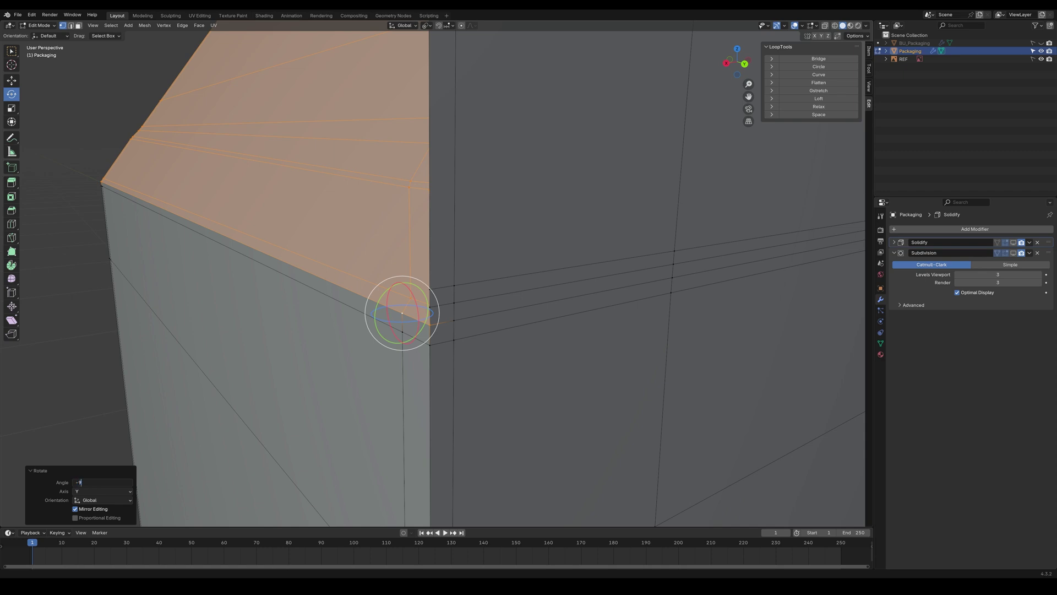
pyautogui.write('0')
pyautogui.press('Return')
pyautogui.click(434, 221)
# Step: Turn the Solidify and Subdivision viewport display back on and check both folded side flaps in Object Mode
pyautogui.moveTo(435, 221); pyautogui.dragTo(523, 241, button='middle')
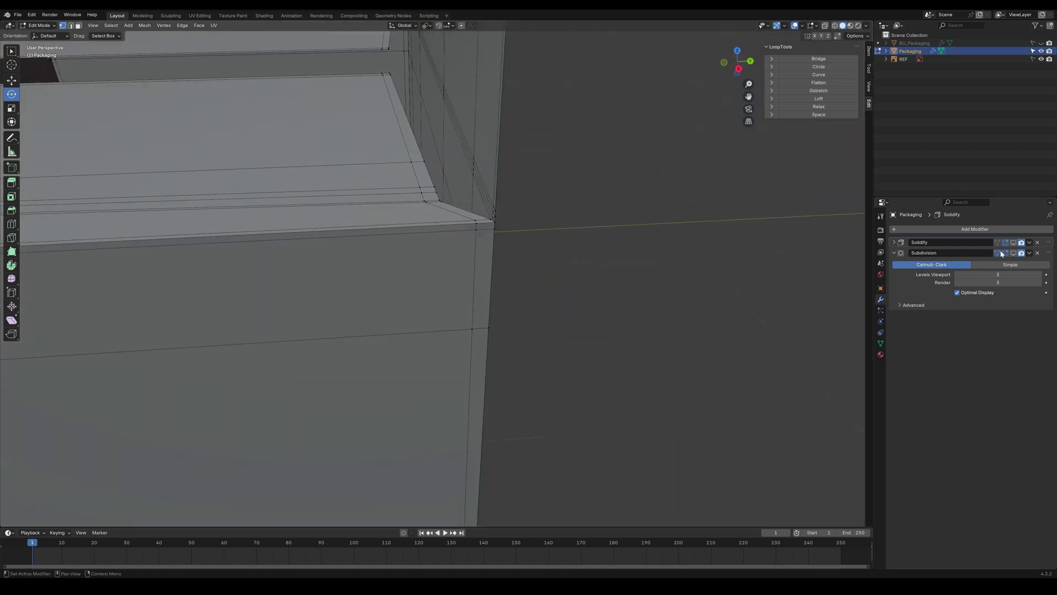
pyautogui.click(1014, 255)
pyautogui.scroll(-2, 488, 306)
pyautogui.press('Tab')
pyautogui.scroll(-2, 480, 289)
pyautogui.keyDown('alt'); pyautogui.moveTo(480, 289); pyautogui.dragTo(672, 226); pyautogui.keyUp('alt')
pyautogui.click(465, 311)
pyautogui.moveTo(465, 313); pyautogui.dragTo(420, 220, button='middle')
pyautogui.click(564, 265)
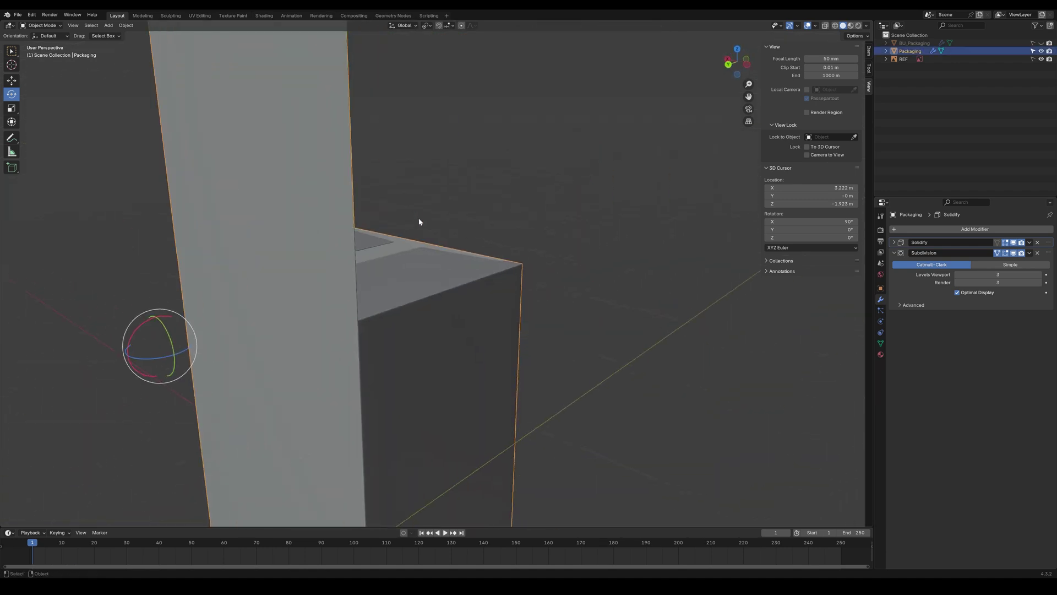
# Step: Turn off the Subdivision viewport display and select the whole linked lid panel, hiding its fold loop for the selection and unhiding it
pyautogui.press('Tab')
pyautogui.moveTo(464, 252); pyautogui.dragTo(441, 226, button='middle')
pyautogui.scroll(2, 529, 239)
pyautogui.keyDown('alt'); pyautogui.click(547, 170); pyautogui.keyUp('alt')
pyautogui.click(672, 148)
pyautogui.keyDown('alt'); pyautogui.click(549, 172); pyautogui.keyUp('alt')
pyautogui.click(1013, 253)
pyautogui.scroll(4, 472, 213)
pyautogui.scroll(-3, 471, 213)
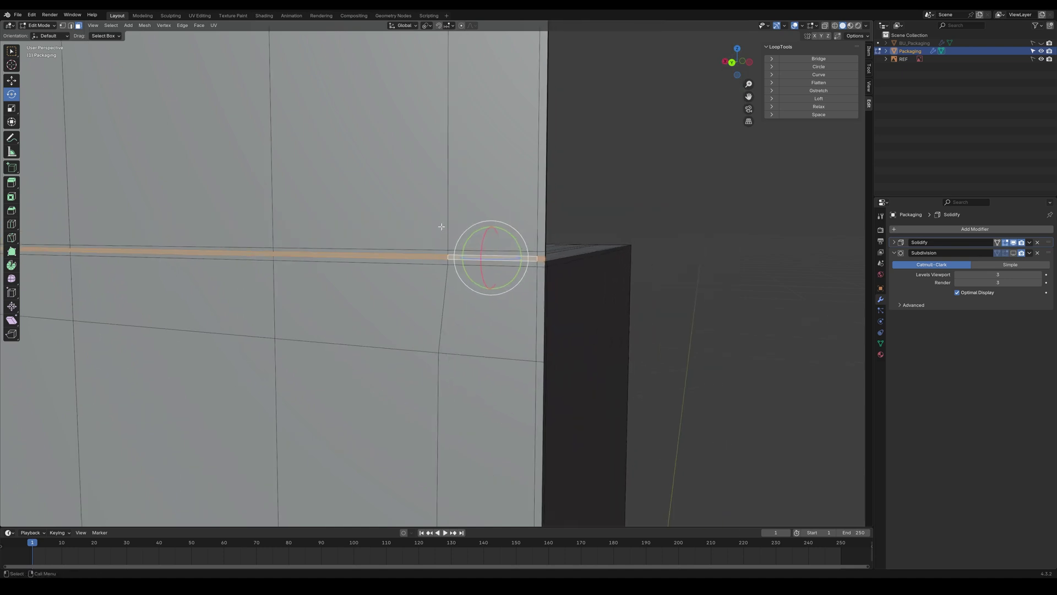
pyautogui.press('h')
pyautogui.click(394, 158)
pyautogui.hotkey('ctrl', 'l')
pyautogui.hotkey('alt', 'h')
# Step: Rotate the lid panel 90° at its fold to close the box and raise it slightly along Z
pyautogui.press('1')
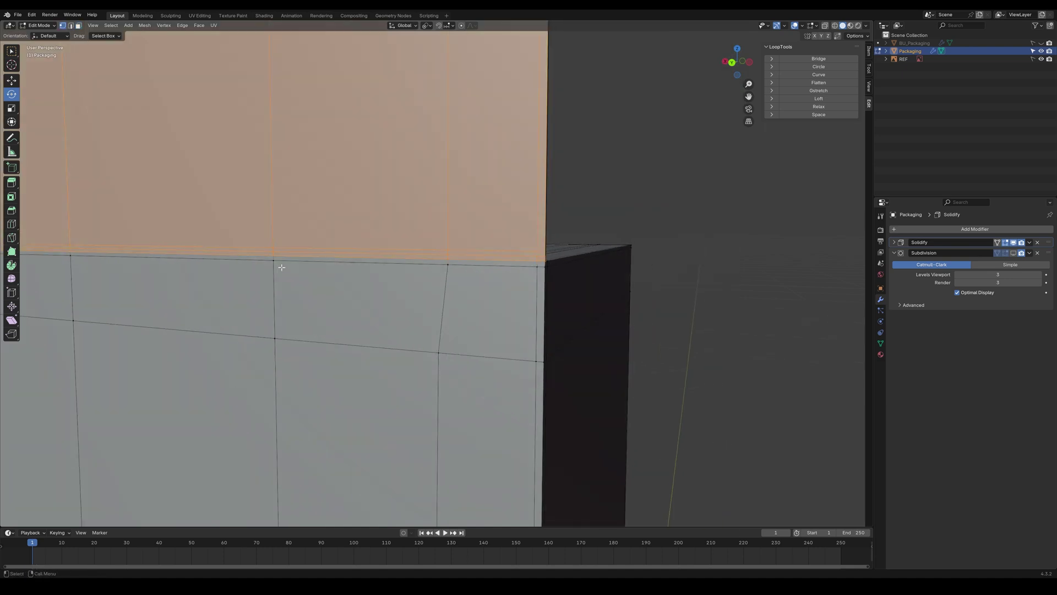
pyautogui.moveTo(315, 269); pyautogui.dragTo(360, 298, button='middle')
pyautogui.moveTo(147, 272); pyautogui.dragTo(173, 242)
pyautogui.click(102, 482)
pyautogui.write('90')
pyautogui.press('Return')
pyautogui.press('w')
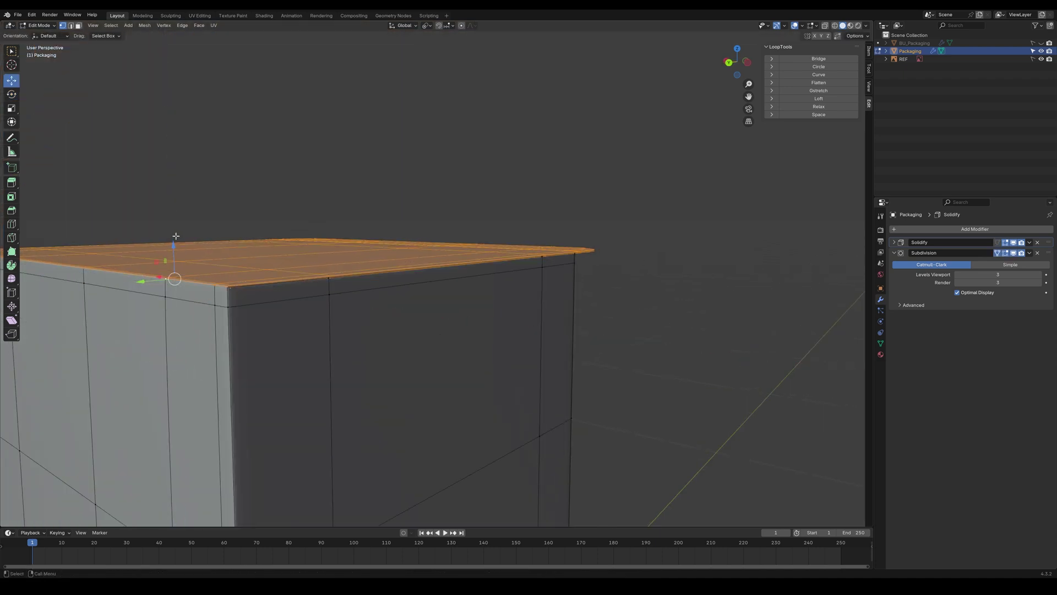
pyautogui.moveTo(174, 238); pyautogui.dragTo(174, 233)
pyautogui.click(441, 220)
# Step: Select the linked tuck flap at the lid's free end with its fold loop hidden, and reveal the loop again
pyautogui.moveTo(444, 248); pyautogui.dragTo(428, 238, button='middle')
pyautogui.press('Tab')
pyautogui.moveTo(440, 188); pyautogui.dragTo(379, 262, button='middle')
pyautogui.press('Tab')
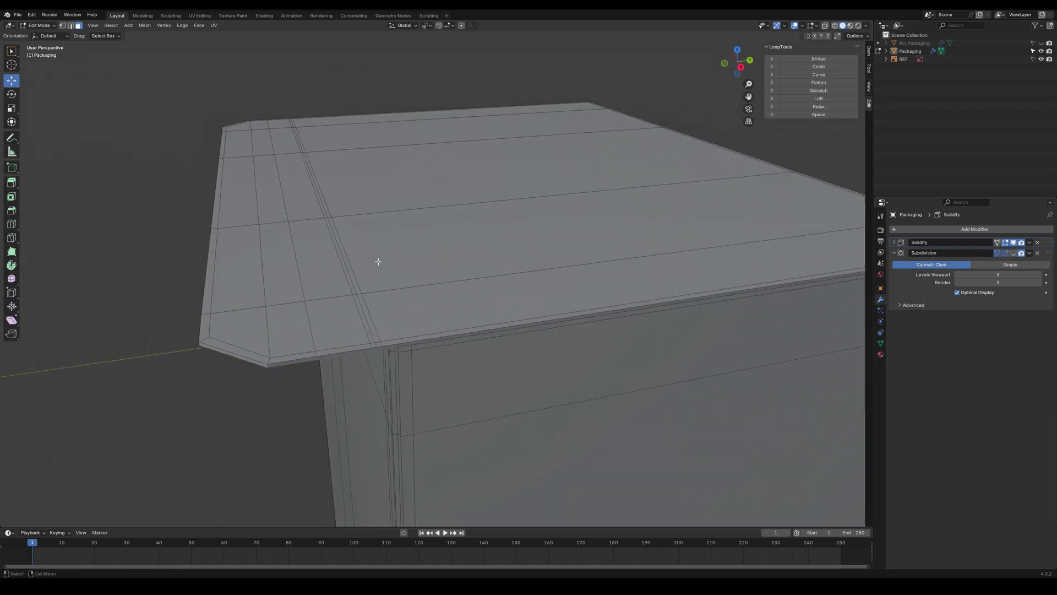
pyautogui.press('h')
pyautogui.click(308, 235)
pyautogui.hotkey('ctrl', 'l')
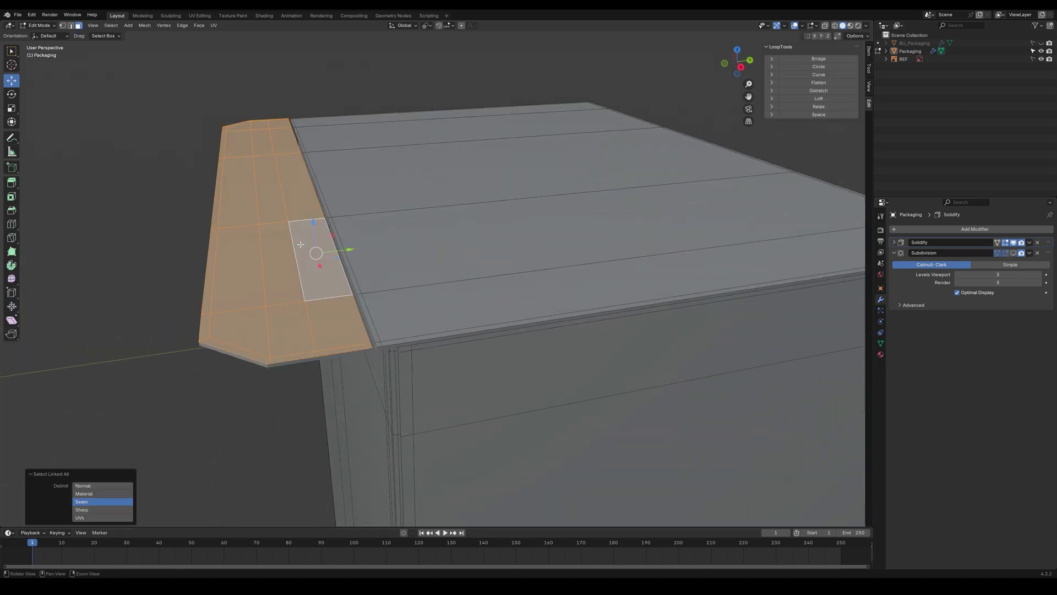
pyautogui.hotkey('alt', 'h')
# Step: Rotate the lid's tuck flap downward about its fold
pyautogui.press('1')
pyautogui.moveTo(307, 200); pyautogui.dragTo(331, 200, button='middle')
pyautogui.moveTo(331, 199); pyautogui.dragTo(321, 192)
pyautogui.press('Return')
pyautogui.click(244, 259)
# Step: Check the folded lid and select the linked flap below its end, hiding the adjoining loop for the selection
pyautogui.moveTo(245, 259); pyautogui.dragTo(301, 241, button='middle')
pyautogui.press('Tab')
pyautogui.moveTo(414, 244); pyautogui.dragTo(439, 285, button='middle')
pyautogui.press('Tab')
pyautogui.press('h')
pyautogui.click(456, 288)
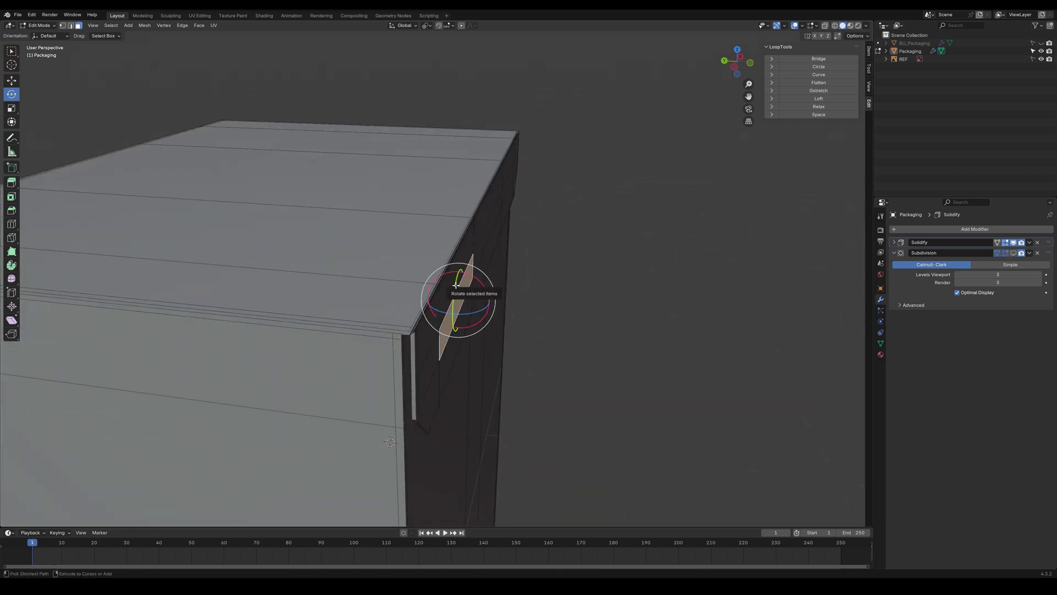
pyautogui.hotkey('ctrl', 'l')
pyautogui.hotkey('alt', 'h')
# Step: Reposition the selected flap below the lid's end so that it tucks slightly into the box
pyautogui.press('g')
pyautogui.moveTo(562, 257); pyautogui.dragTo(460, 267, button='middle')
pyautogui.moveTo(460, 267); pyautogui.dragTo(429, 257)
pyautogui.click(611, 241)
pyautogui.moveTo(612, 241); pyautogui.dragTo(501, 237, button='middle')
pyautogui.hotkey('ctrl', 'z')
pyautogui.moveTo(341, 182); pyautogui.dragTo(338, 182)
pyautogui.click(163, 276)
# Step: Examine the closed top in Object Mode and orbit around the box to its open bottom flaps
pyautogui.scroll(-2, 405, 229)
pyautogui.press('Tab')
pyautogui.click(413, 190)
pyautogui.moveTo(484, 214); pyautogui.dragTo(459, 211, button='middle')
pyautogui.keyDown('alt'); pyautogui.moveTo(460, 211); pyautogui.dragTo(606, 210); pyautogui.keyUp('alt')
pyautogui.keyDown('alt'); pyautogui.moveTo(606, 209); pyautogui.dragTo(397, 283, button='right'); pyautogui.keyUp('alt')
pyautogui.moveTo(395, 283); pyautogui.dragTo(588, 359, button='middle')
pyautogui.scroll(4, 630, 343)
pyautogui.keyDown('alt'); pyautogui.moveTo(629, 340); pyautogui.dragTo(472, 330); pyautogui.keyUp('alt')
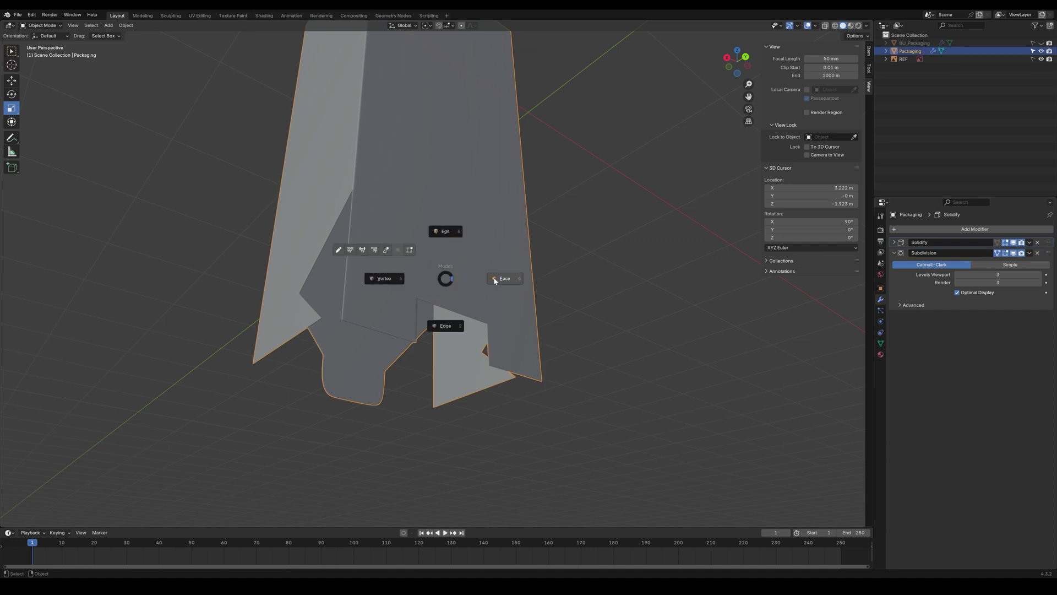
# Step: Select the notched bottom flap up to its seams in Edit Mode and rotate it 90° about its fold
pyautogui.click(495, 280)
pyautogui.moveTo(524, 299); pyautogui.dragTo(576, 246, button='middle')
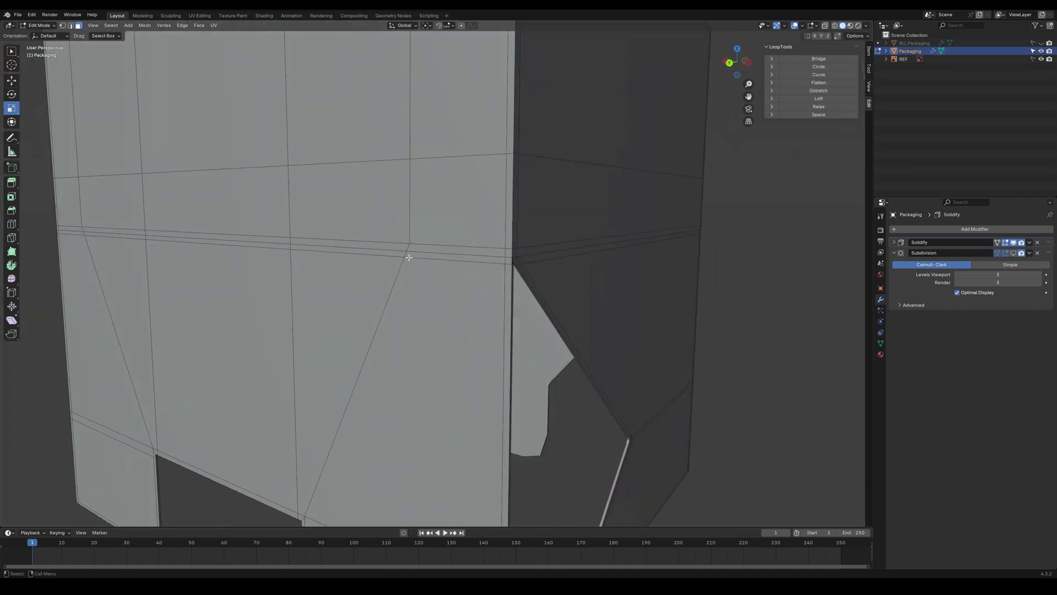
pyautogui.click(322, 326)
pyautogui.hotkey('ctrl', 'l')
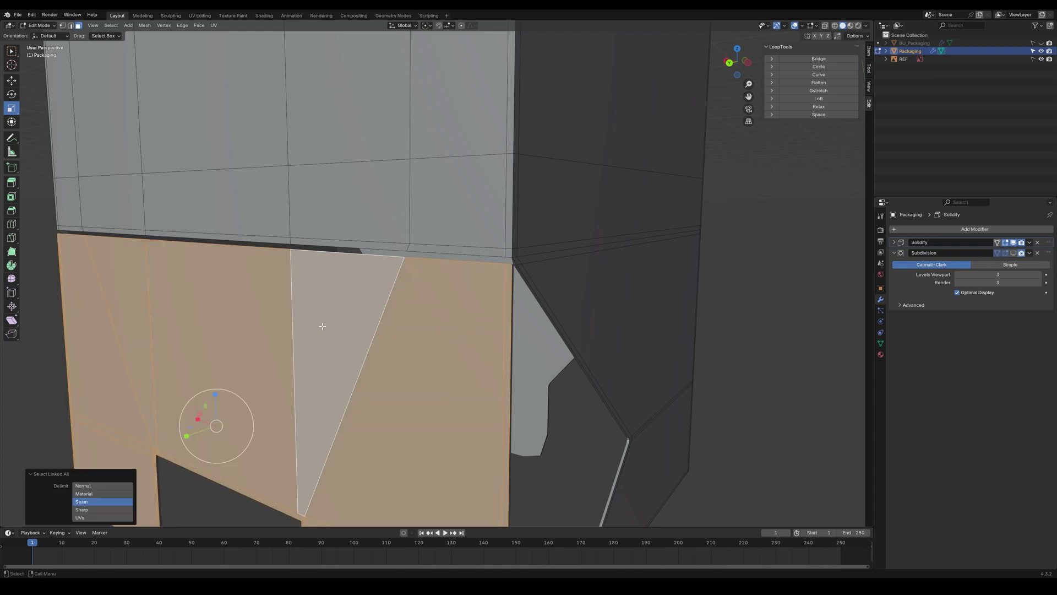
pyautogui.press('1')
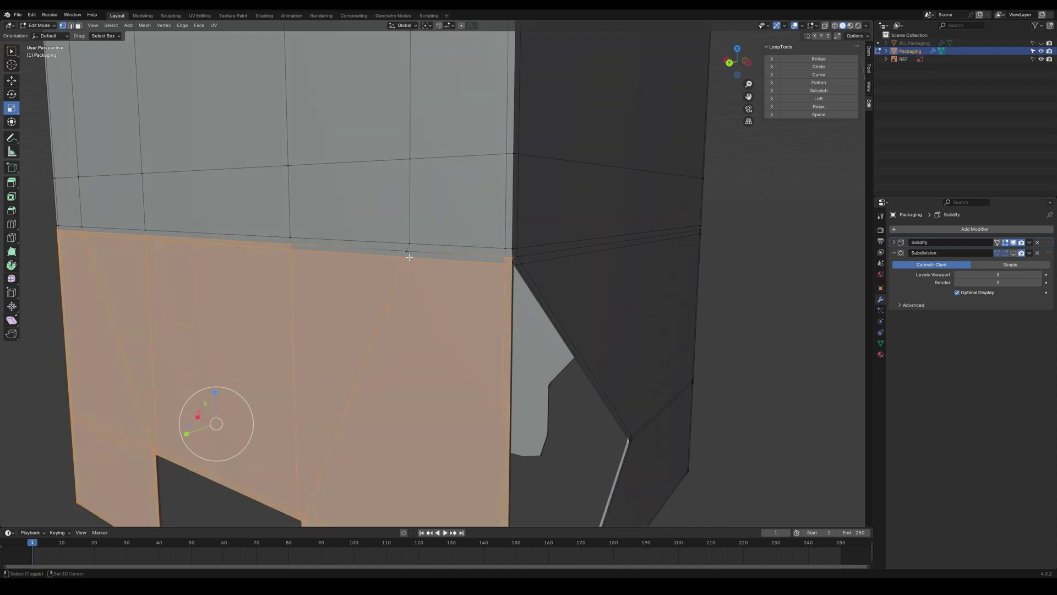
pyautogui.moveTo(562, 243); pyautogui.dragTo(479, 248, button='middle')
pyautogui.moveTo(361, 279); pyautogui.dragTo(308, 250)
pyautogui.doubleClick(106, 482)
pyautogui.write('90 global')
pyautogui.press('Return')
pyautogui.moveTo(556, 336); pyautogui.dragTo(559, 240, button='middle')
pyautogui.click(1013, 253)
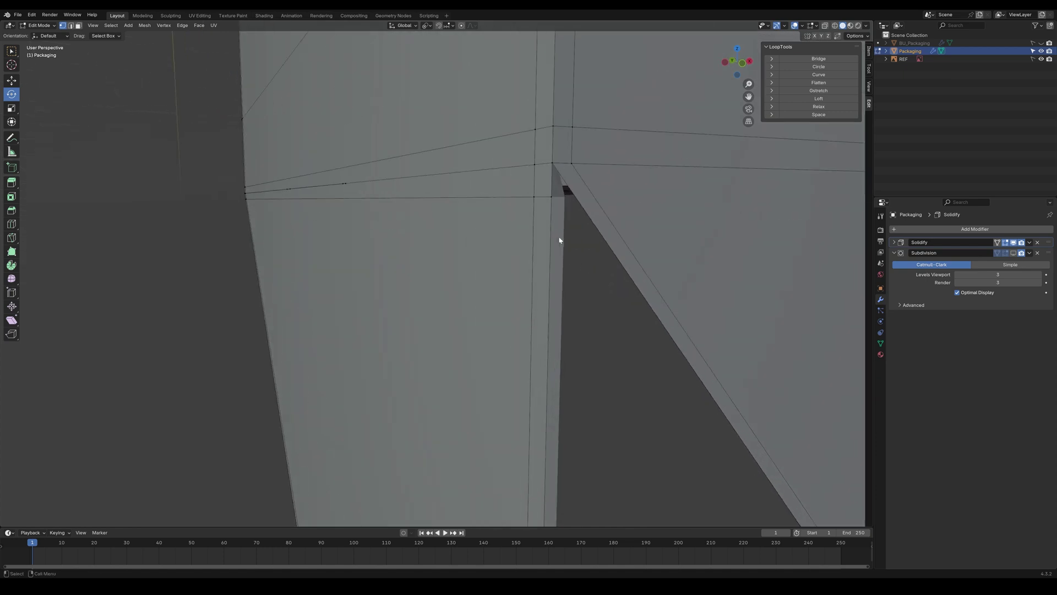
# Step: Select the adjoining bottom side flap and rotate it -90° about the global Y axis at its fold
pyautogui.click(430, 302)
pyautogui.moveTo(530, 186); pyautogui.dragTo(478, 212, button='middle')
pyautogui.hotkey('ctrl', 'l')
pyautogui.press('Tab')
pyautogui.click(445, 276)
pyautogui.scroll(4, 451, 243)
pyautogui.keyDown('shift'); pyautogui.click(478, 205); pyautogui.keyUp('shift')
pyautogui.moveTo(505, 278); pyautogui.dragTo(342, 256, button='middle')
pyautogui.moveTo(312, 254); pyautogui.dragTo(292, 291)
pyautogui.moveTo(342, 358); pyautogui.dragTo(568, 365, button='middle')
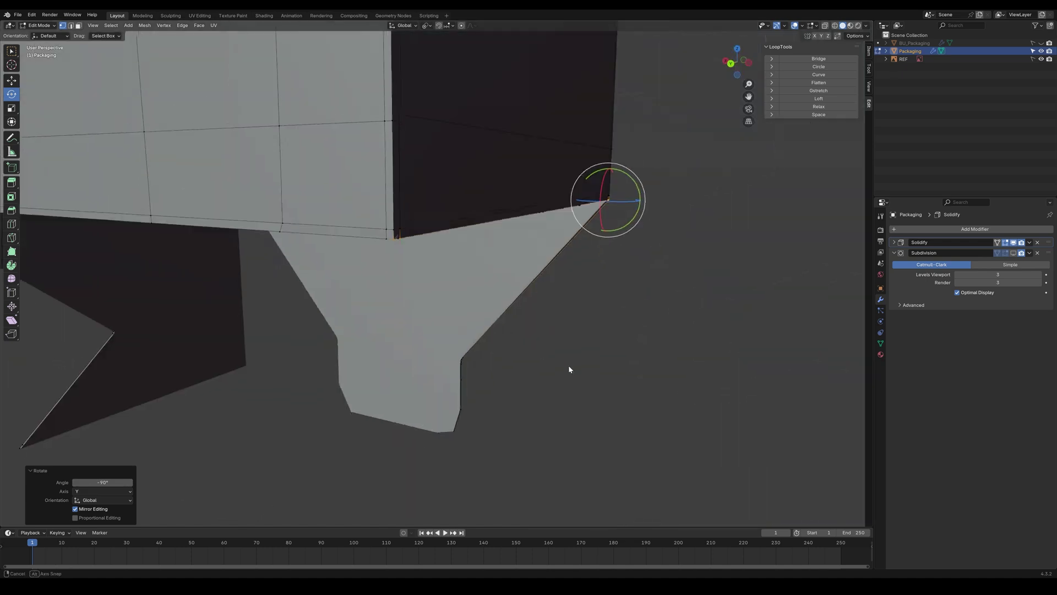
# Step: Nudge the folded side flap slightly against the box's bottom edge
pyautogui.click(1014, 253)
pyautogui.press('g')
pyautogui.moveTo(609, 175); pyautogui.dragTo(608, 181)
pyautogui.moveTo(699, 81); pyautogui.dragTo(486, 221, button='middle')
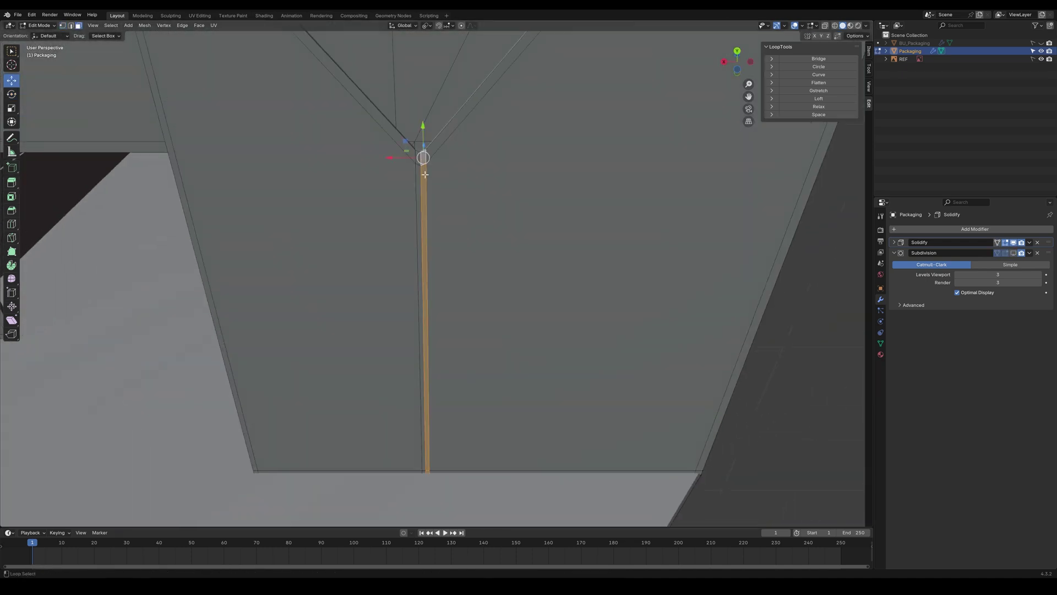
# Step: Select the linked flap section beside the central fold and nudge it with its corner vertices into alignment
pyautogui.hotkey('alt', 'a')
pyautogui.press('l')
pyautogui.press('1')
pyautogui.keyDown('shift'); pyautogui.click(428, 167); pyautogui.keyUp('shift')
pyautogui.moveTo(441, 174)
pyautogui.mouseDown()
pyautogui.moveTo(430, 179)
pyautogui.moveTo(438, 177)
pyautogui.mouseUp()
pyautogui.scroll(-2, 438, 177)
pyautogui.moveTo(439, 179); pyautogui.dragTo(456, 272, button='middle')
pyautogui.keyDown('shift'); pyautogui.click(471, 364); pyautogui.keyUp('shift')
pyautogui.keyDown('shift'); pyautogui.click(472, 365); pyautogui.keyUp('shift')
pyautogui.moveTo(471, 366); pyautogui.dragTo(526, 325, button='middle')
pyautogui.moveTo(512, 312); pyautogui.dragTo(507, 315)
pyautogui.scroll(-2, 464, 241)
pyautogui.press('Tab')
# Step: Inspect the folded bottom corner, and adjust the small tab's position and rotation on the folded flap
pyautogui.moveTo(465, 241); pyautogui.dragTo(482, 231, button='middle')
pyautogui.click(579, 137)
pyautogui.moveTo(580, 137); pyautogui.dragTo(489, 237, button='middle')
pyautogui.scroll(2, 485, 238)
pyautogui.click(487, 236)
pyautogui.press('Tab')
pyautogui.press('w')
pyautogui.moveTo(552, 248); pyautogui.dragTo(552, 248)
pyautogui.press('e')
pyautogui.moveTo(545, 177); pyautogui.dragTo(527, 222)
# Step: Isolate the small bottom tab by selecting and hiding the neighbouring linked flap faces
pyautogui.press('3')
pyautogui.press('w')
pyautogui.keyDown('alt'); pyautogui.moveTo(527, 222); pyautogui.dragTo(484, 232); pyautogui.keyUp('alt')
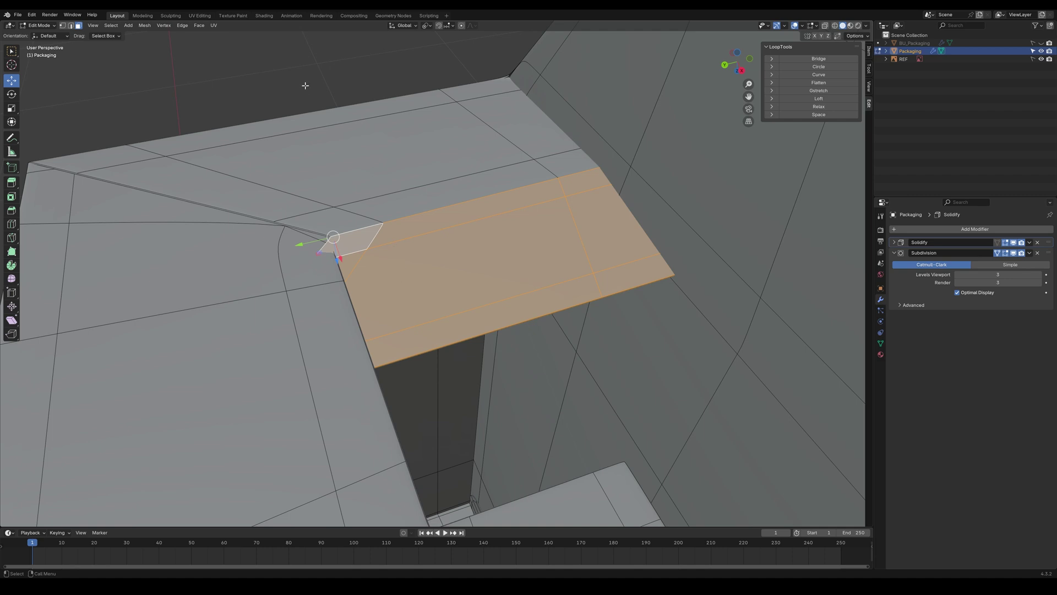
pyautogui.click(305, 85)
pyautogui.click(307, 358)
pyautogui.scroll(-2, 306, 243)
pyautogui.click(306, 127)
pyautogui.press('1')
pyautogui.keyDown('alt'); pyautogui.moveTo(306, 243); pyautogui.dragTo(239, 307); pyautogui.keyUp('alt')
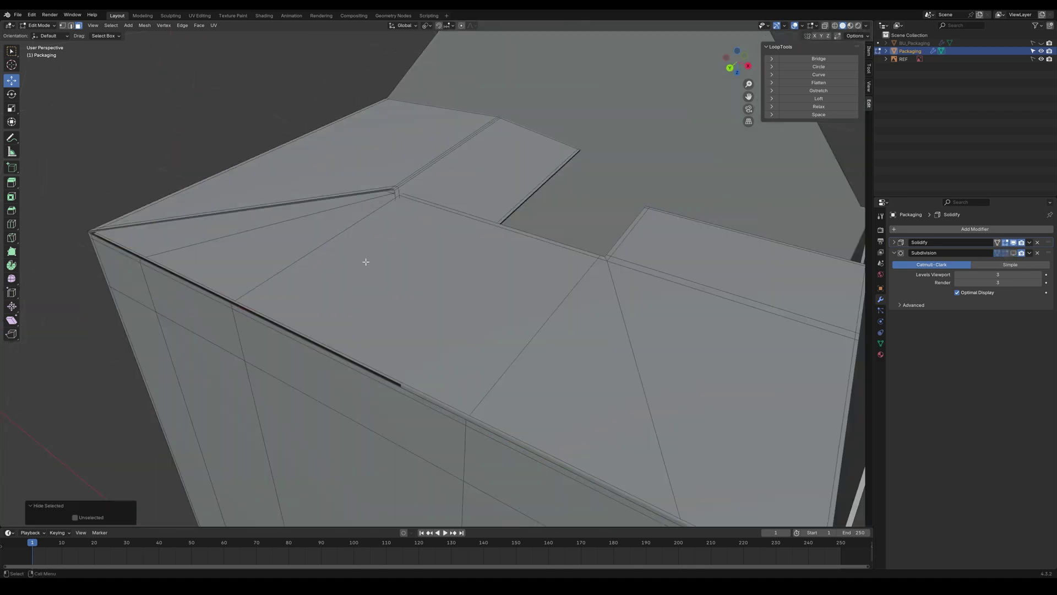
pyautogui.press('l')
pyautogui.press('h')
# Step: Rotate the small tab by about -7° about the global Z axis at its fold corner and reveal the hidden faces
pyautogui.scroll(2, 448, 184)
pyautogui.keyDown('alt'); pyautogui.moveTo(449, 184); pyautogui.dragTo(461, 209); pyautogui.keyUp('alt')
pyautogui.click(373, 221)
pyautogui.keyDown('shift'); pyautogui.click(458, 430); pyautogui.keyUp('shift')
pyautogui.keyDown('alt'); pyautogui.moveTo(457, 430); pyautogui.dragTo(401, 344); pyautogui.keyUp('alt')
pyautogui.press('1')
pyautogui.keyDown('shift'); pyautogui.click(400, 320); pyautogui.keyUp('shift')
pyautogui.hotkey('alt', 'h')
pyautogui.hotkey('ctrl', 'z')
pyautogui.press('r')
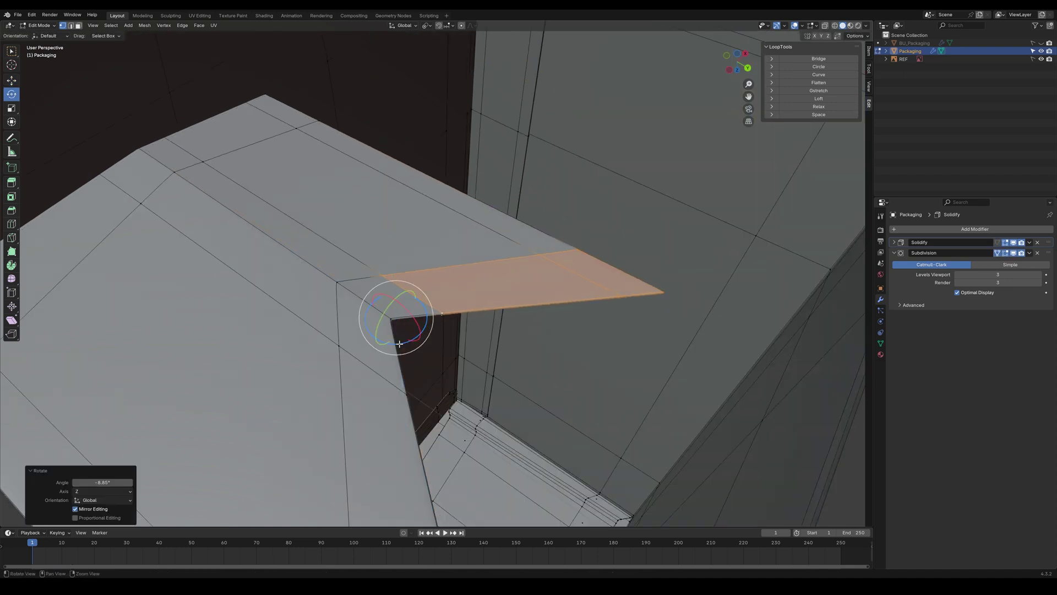
pyautogui.hotkey('alt', 'h')
pyautogui.click(468, 215)
# Step: Edge-slide two edges beside the small tab's fold, checking the bend in Object Mode
pyautogui.keyDown('alt'); pyautogui.moveTo(467, 215); pyautogui.dragTo(538, 240); pyautogui.keyUp('alt')
pyautogui.press('Tab')
pyautogui.scroll(5, 441, 221)
pyautogui.press('Tab')
pyautogui.press('g')
pyautogui.press('g')
pyautogui.click(288, 233)
pyautogui.keyDown('shift'); pyautogui.doubleClick(440, 195); pyautogui.keyUp('shift')
pyautogui.press('g')
pyautogui.press('g')
pyautogui.click(424, 220)
pyautogui.hotkey('alt', 'a')
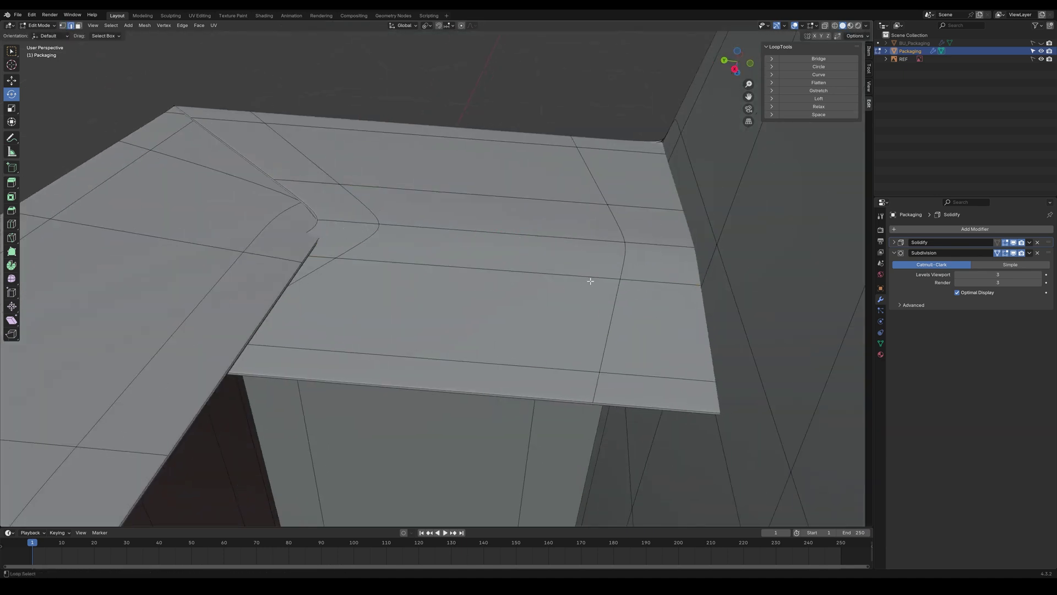
# Step: Try to rotate the edge at the small tab's fold with the Subdivision preview switched off
pyautogui.click(1014, 253)
pyautogui.keyDown('alt'); pyautogui.moveTo(699, 292); pyautogui.dragTo(603, 248); pyautogui.keyUp('alt')
pyautogui.keyDown('shift'); pyautogui.click(588, 250); pyautogui.keyUp('shift')
pyautogui.press('r')
pyautogui.hotkey('ctrl', 'z')
pyautogui.click(1013, 253)
pyautogui.keyDown('alt'); pyautogui.moveTo(572, 297); pyautogui.dragTo(552, 266); pyautogui.keyUp('alt')
# Step: Try to reposition the selected fold geometry and expand the selection around it, undoing the last changes
pyautogui.moveTo(592, 238); pyautogui.dragTo(468, 193)
pyautogui.press('Tab')
pyautogui.press('Tab')
pyautogui.click(441, 294)
pyautogui.press('Tab')
pyautogui.click(725, 257)
pyautogui.press('ctrl+KP_Add')
pyautogui.hotkey('ctrl', 'z')
pyautogui.hotkey('ctrl', 'z')
# Step: Isolate the selected bottom geometry by hiding everything else, inspect it, and reveal the full mesh again
pyautogui.keyDown('shift'); pyautogui.click(496, 163); pyautogui.keyUp('shift')
pyautogui.hotkey('ctrl', 'i')
pyautogui.press('h')
pyautogui.moveTo(606, 243); pyautogui.dragTo(377, 459, button='middle')
pyautogui.hotkey('alt', 'h')
pyautogui.hotkey('alt', 'a')
# Step: Try to adjust a face loop on the bottom flap and undo the recent changes
pyautogui.press('3')
pyautogui.keyDown('alt'); pyautogui.click(420, 159); pyautogui.keyUp('alt')
pyautogui.keyDown('alt'); pyautogui.moveTo(313, 502); pyautogui.dragTo(337, 372); pyautogui.keyUp('alt')
pyautogui.moveTo(337, 372); pyautogui.dragTo(484, 252)
pyautogui.hotkey('ctrl', 'z')
pyautogui.hotkey('ctrl', 'z')
pyautogui.hotkey('ctrl', 'z')
# Step: Select the side flap's fold corner vertices and rotate the flap slightly about its fold
pyautogui.press('Tab')
pyautogui.click(368, 366)
pyautogui.click(483, 253)
pyautogui.press('Tab')
pyautogui.scroll(4, 611, 208)
pyautogui.keyDown('alt'); pyautogui.moveTo(611, 208); pyautogui.dragTo(575, 264); pyautogui.keyUp('alt')
pyautogui.scroll(-3, 572, 280)
pyautogui.press('1')
pyautogui.click(662, 225)
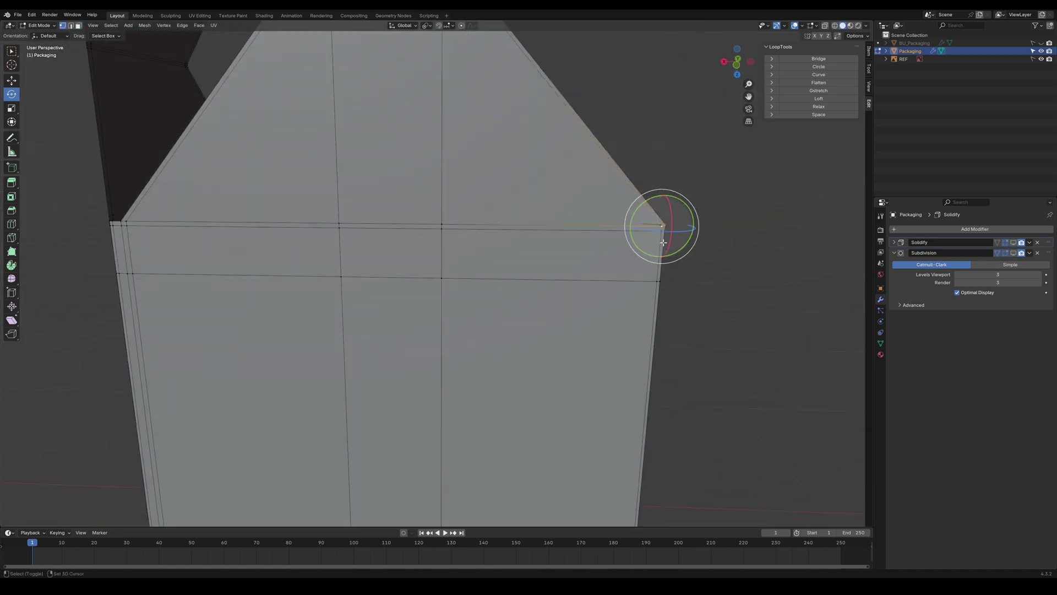
pyautogui.press('r')
pyautogui.moveTo(128, 257); pyautogui.dragTo(131, 268)
# Step: Restore the Solidify viewport display and slide the edge beside the folded flap's inner corner slightly
pyautogui.click(561, 248)
pyautogui.keyDown('alt'); pyautogui.moveTo(562, 248); pyautogui.dragTo(337, 387); pyautogui.keyUp('alt')
pyautogui.press('w')
pyautogui.click(1014, 242)
pyautogui.click(1013, 253)
pyautogui.press('Tab')
pyautogui.click(507, 302)
pyautogui.click(1014, 253)
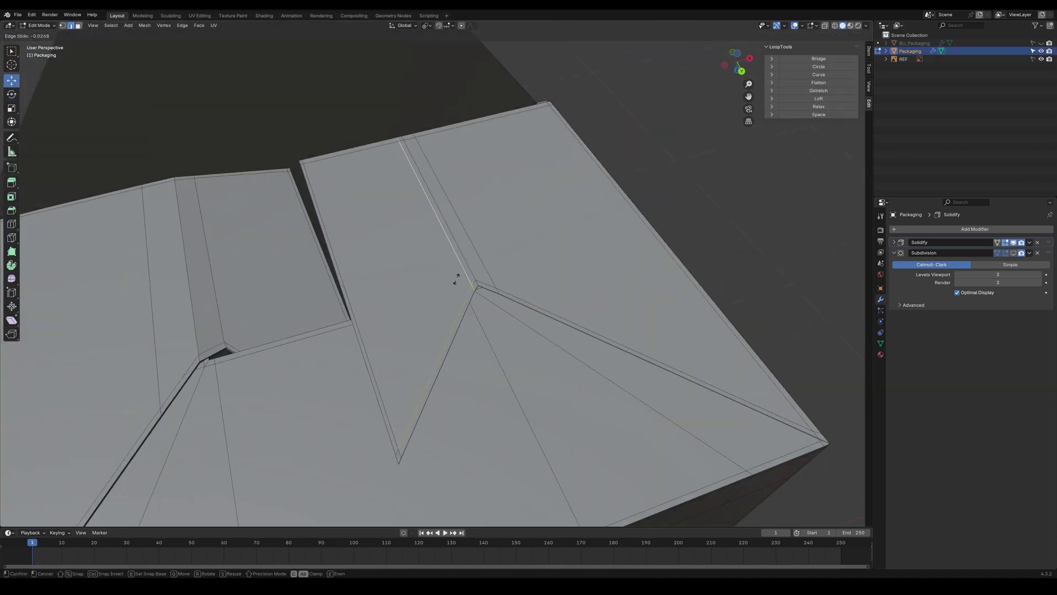
pyautogui.keyDown('alt'); pyautogui.moveTo(460, 280); pyautogui.dragTo(322, 231); pyautogui.keyUp('alt')
pyautogui.click(1014, 253)
# Step: Nudge the points at the two folded tabs' inner corners, checking them with the Subdivision preview
pyautogui.moveTo(241, 325); pyautogui.dragTo(241, 329)
pyautogui.press('Tab')
pyautogui.keyDown('alt'); pyautogui.moveTo(323, 231); pyautogui.dragTo(477, 222); pyautogui.keyUp('alt')
pyautogui.press('Tab')
pyautogui.moveTo(406, 236); pyautogui.dragTo(405, 239)
pyautogui.click(1013, 253)
pyautogui.keyDown('alt'); pyautogui.moveTo(477, 222); pyautogui.dragTo(408, 268); pyautogui.keyUp('alt')
pyautogui.click(1014, 253)
# Step: Examine the smoothed folded bottom flaps in Object Mode from several sides
pyautogui.press('e')
pyautogui.press('w')
pyautogui.click(335, 297)
pyautogui.press('Tab')
pyautogui.keyDown('alt'); pyautogui.moveTo(335, 298); pyautogui.dragTo(413, 137); pyautogui.keyUp('alt')
pyautogui.click(1014, 253)
pyautogui.press('Tab')
pyautogui.keyDown('alt'); pyautogui.moveTo(418, 209); pyautogui.dragTo(320, 278); pyautogui.keyUp('alt')
# Step: Select the large bottom flap together with its fold vertices and rotate it 90° about the X axis
pyautogui.press('Tab')
pyautogui.click(391, 224)
pyautogui.doubleClick(304, 221)
pyautogui.doubleClick(330, 187)
pyautogui.press('1')
pyautogui.keyDown('shift'); pyautogui.click(309, 222); pyautogui.keyUp('shift')
pyautogui.press('e')
pyautogui.moveTo(267, 270); pyautogui.dragTo(286, 232)
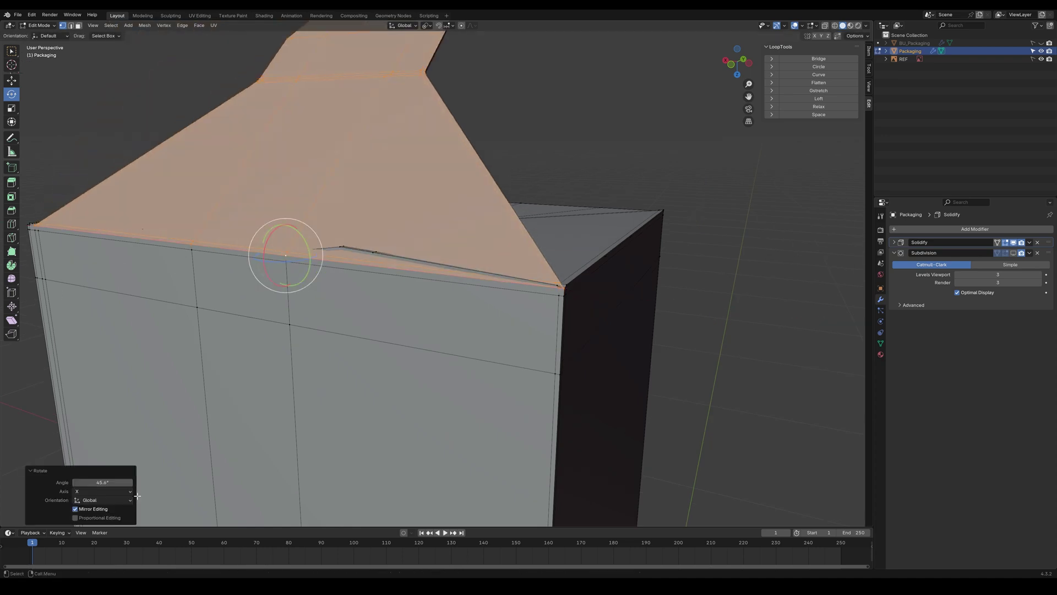
pyautogui.doubleClick(102, 482)
pyautogui.write('90w')
# Step: Nudge the rotated bottom flap and its fold edge slightly into place, checking them with the Subdivision preview
pyautogui.moveTo(287, 288); pyautogui.dragTo(288, 285)
pyautogui.click(1014, 253)
pyautogui.click(1013, 253)
pyautogui.keyDown('alt'); pyautogui.moveTo(352, 265); pyautogui.dragTo(257, 274); pyautogui.keyUp('alt')
pyautogui.click(256, 274)
pyautogui.press('2')
pyautogui.doubleClick(189, 239)
pyautogui.click(1014, 253)
pyautogui.moveTo(194, 263); pyautogui.dragTo(190, 236)
# Step: Examine the rotated flap's faces and fold from several sides, switching the Subdivision preview
pyautogui.keyDown('alt'); pyautogui.moveTo(190, 236); pyautogui.dragTo(353, 287); pyautogui.keyUp('alt')
pyautogui.press('3')
pyautogui.click(369, 303)
pyautogui.click(495, 98)
pyautogui.press('4')
pyautogui.scroll(-4, 494, 99)
pyautogui.keyDown('alt'); pyautogui.moveTo(494, 99); pyautogui.dragTo(367, 201); pyautogui.keyUp('alt')
pyautogui.scroll(3, 406, 248)
pyautogui.press('2')
pyautogui.click(1014, 253)
pyautogui.scroll(2, 371, 200)
# Step: Rotate the bottom flap slightly and shift it into position, checking the smoothed result in Object Mode
pyautogui.press('l')
pyautogui.press('1')
pyautogui.click(12, 94)
pyautogui.moveTo(312, 219); pyautogui.dragTo(315, 225)
pyautogui.click(1013, 253)
pyautogui.press('w')
pyautogui.moveTo(283, 261); pyautogui.dragTo(289, 333)
pyautogui.press('Tab')
pyautogui.keyDown('alt'); pyautogui.moveTo(297, 265); pyautogui.dragTo(284, 212); pyautogui.keyUp('alt')
pyautogui.press('Tab')
# Step: Slide the edge loop beside the flap's fold slightly and nudge the adjacent face loop
pyautogui.press('2')
pyautogui.doubleClick(263, 236)
pyautogui.click(498, 158)
pyautogui.press('2')
pyautogui.doubleClick(293, 255)
pyautogui.press('g')
pyautogui.press('g')
pyautogui.click(288, 251)
pyautogui.press('3')
pyautogui.keyDown('alt'); pyautogui.click(268, 233); pyautogui.keyUp('alt')
pyautogui.moveTo(293, 252); pyautogui.dragTo(295, 245)
pyautogui.click(609, 161)
# Step: Select the geometry at the bottom flap's edge, shift it slightly sideways and scale it a little
pyautogui.press('Tab')
pyautogui.scroll(-3, 609, 161)
pyautogui.moveTo(609, 161); pyautogui.dragTo(461, 216, button='middle')
pyautogui.press('Tab')
pyautogui.scroll(4, 461, 215)
pyautogui.click(421, 210)
pyautogui.click(415, 206)
pyautogui.moveTo(382, 207); pyautogui.dragTo(368, 210)
pyautogui.moveTo(367, 209); pyautogui.dragTo(435, 226, button='middle')
pyautogui.press('r')
pyautogui.moveTo(376, 241)
pyautogui.mouseDown()
pyautogui.moveTo(385, 233)
pyautogui.moveTo(379, 255)
pyautogui.mouseUp()
# Step: Examine the closed box bottom in Object Mode from below and from the sides
pyautogui.press('1')
pyautogui.scroll(-3, 378, 215)
pyautogui.scroll(-2, 378, 215)
pyautogui.moveTo(380, 234); pyautogui.dragTo(450, 183, button='middle')
pyautogui.press('Tab')
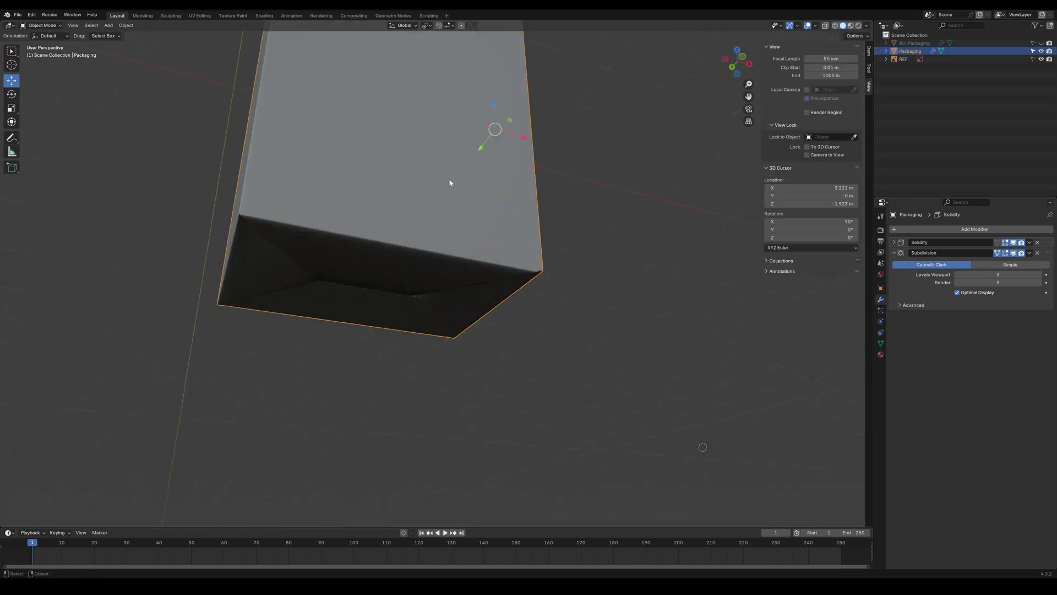
pyautogui.moveTo(489, 233); pyautogui.dragTo(394, 264, button='middle')
pyautogui.click(590, 205)
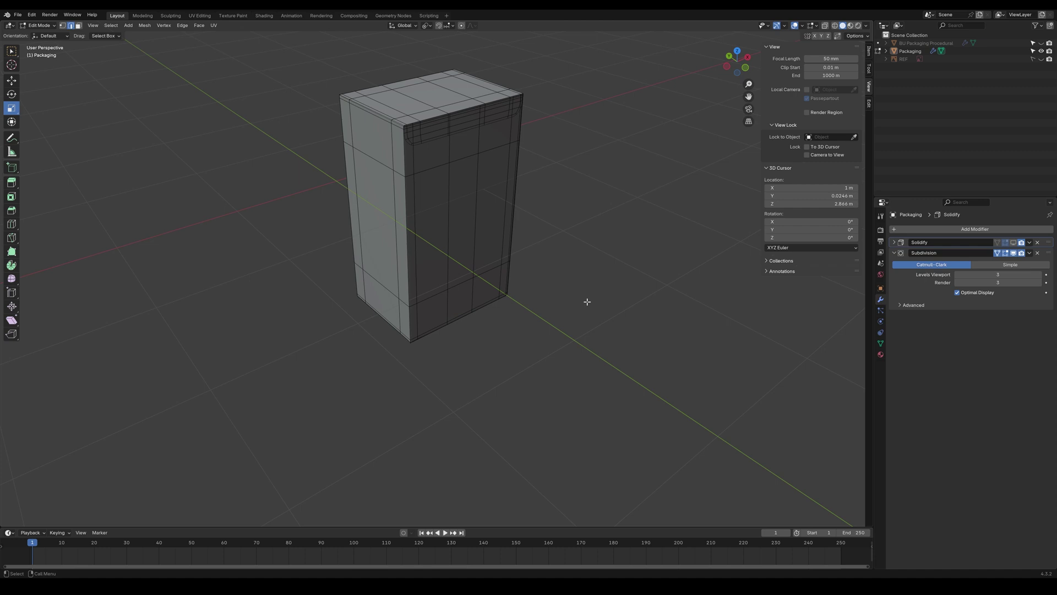
# Step: Snap the 3D cursor to the vertex at the box's lower front corner
pyautogui.moveTo(483, 366); pyautogui.dragTo(511, 326, button='middle')
pyautogui.hotkey('ctrl', 'z')
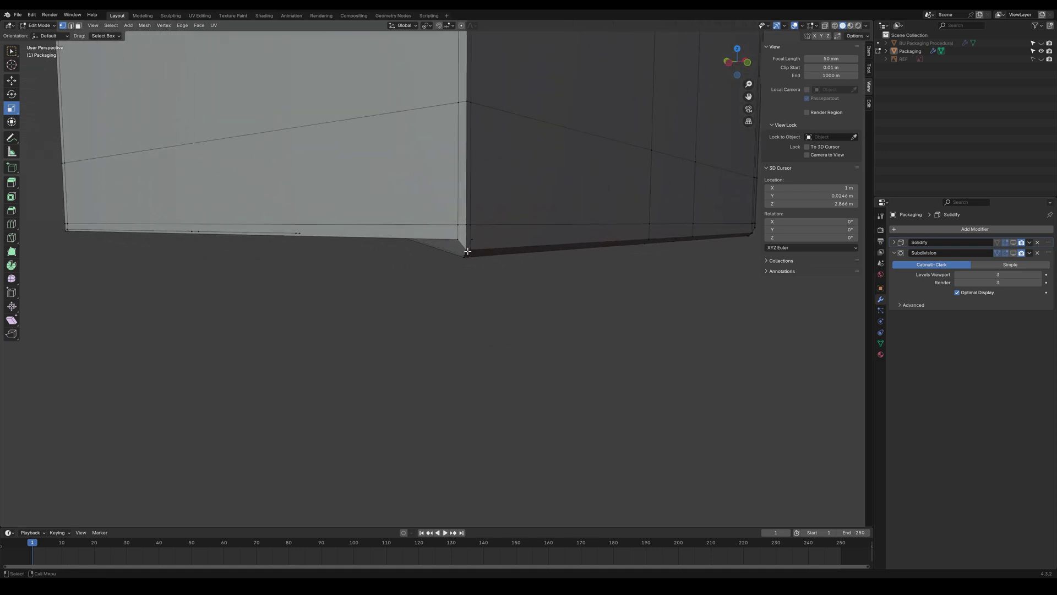
pyautogui.moveTo(453, 313); pyautogui.dragTo(413, 354, button='middle')
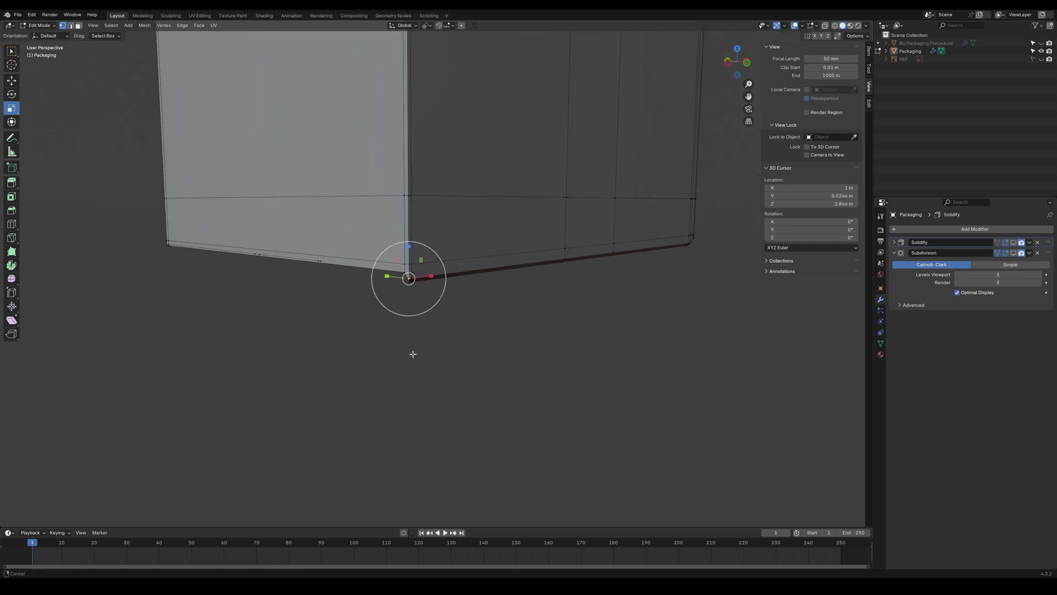
pyautogui.press('q')
pyautogui.click(546, 439)
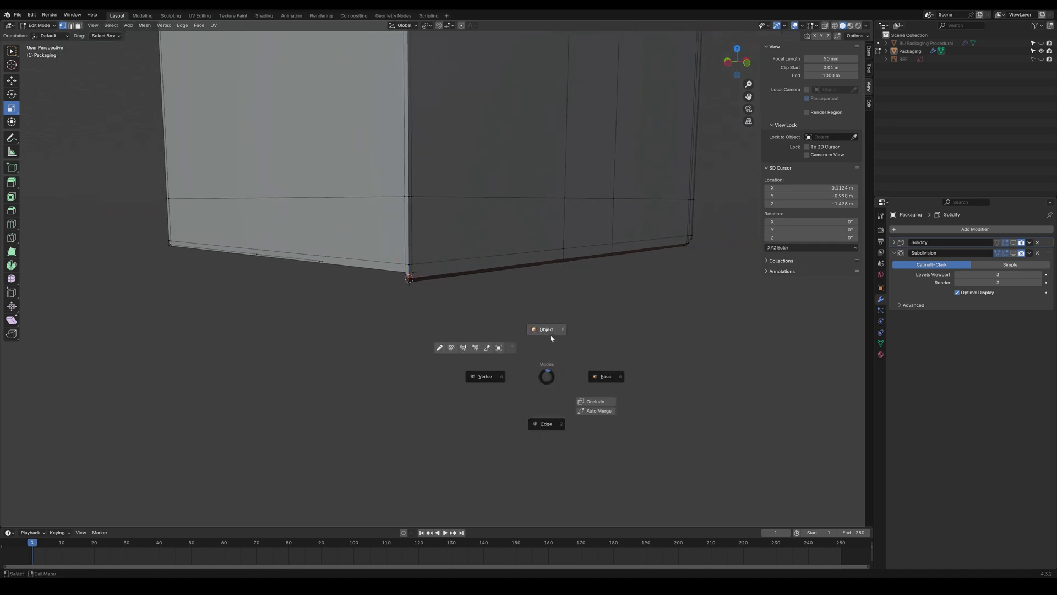
# Step: Return to Object Mode and set the packaging's origin to the 3D cursor
pyautogui.click(551, 338)
pyautogui.click(509, 206)
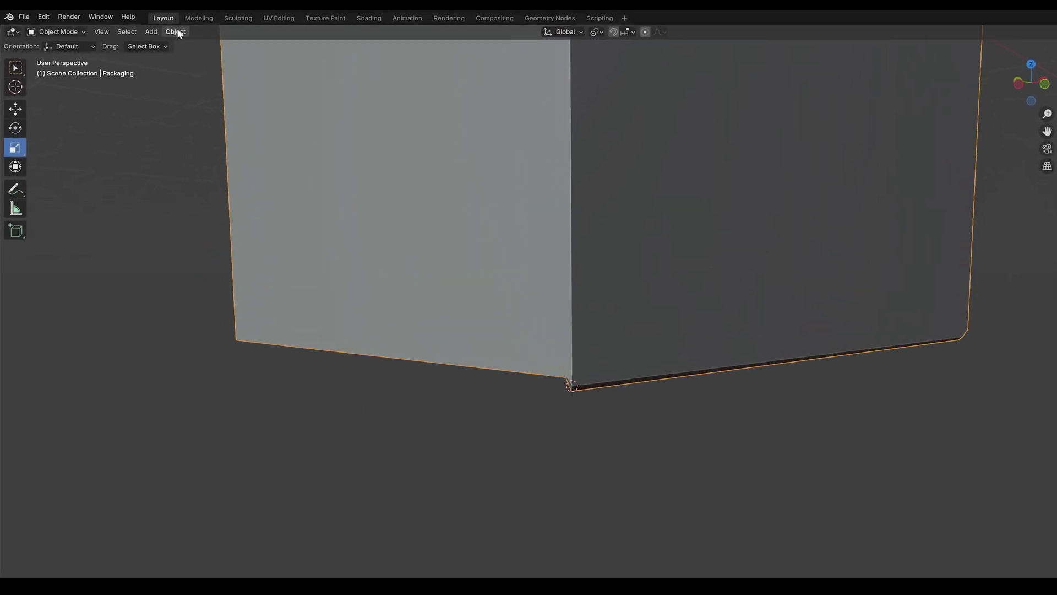
pyautogui.click(177, 32)
pyautogui.moveTo(186, 58)
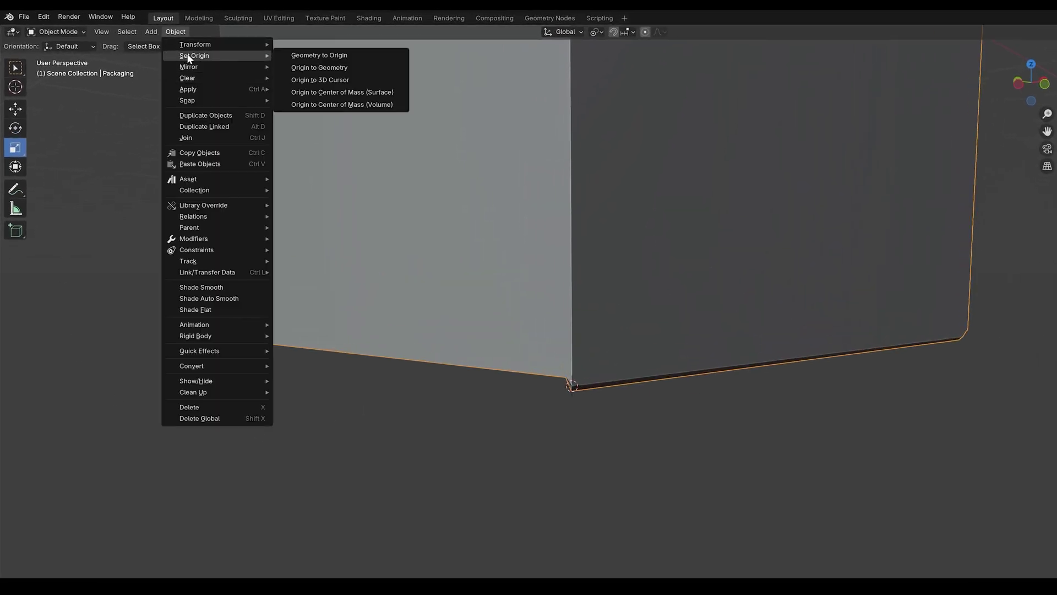
pyautogui.click(328, 81)
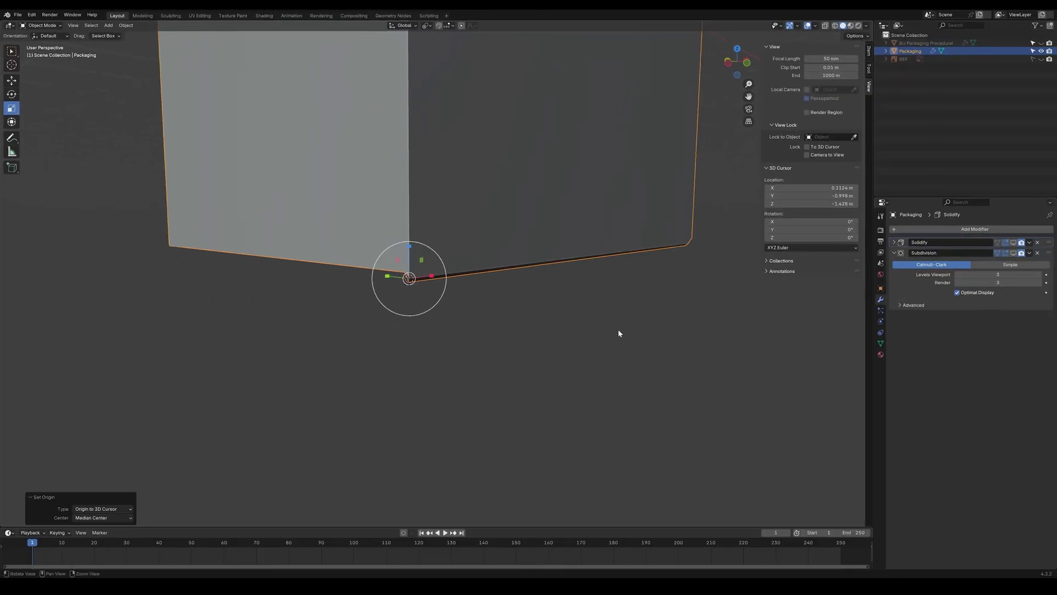
# Step: Set the packaging's location to 0 m on X, Y and Z
pyautogui.scroll(-3, 618, 333)
pyautogui.scroll(-4, 642, 314)
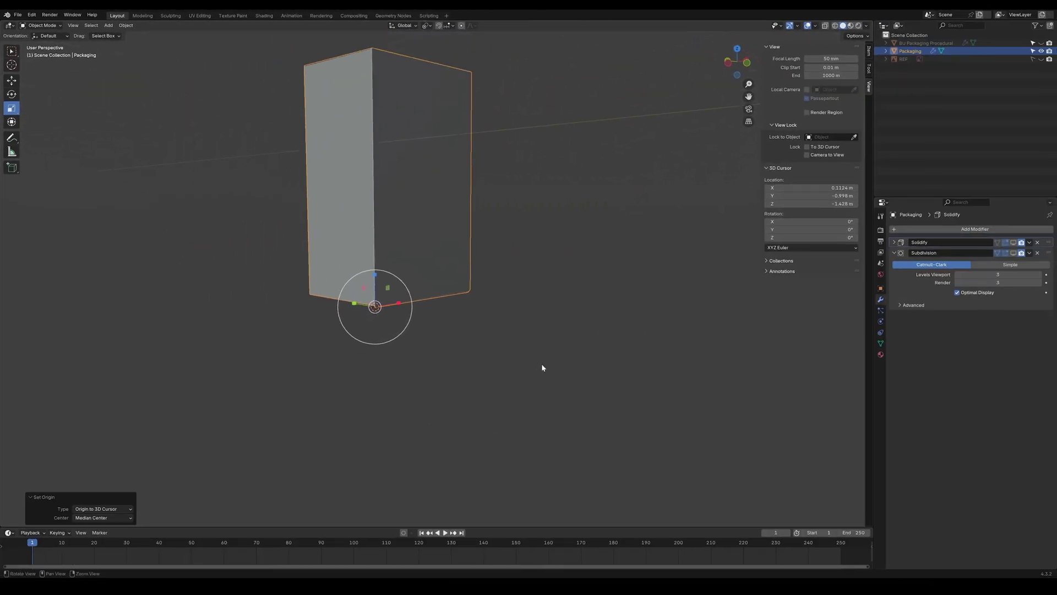
pyautogui.moveTo(542, 367); pyautogui.dragTo(545, 382, button='middle')
pyautogui.click(869, 53)
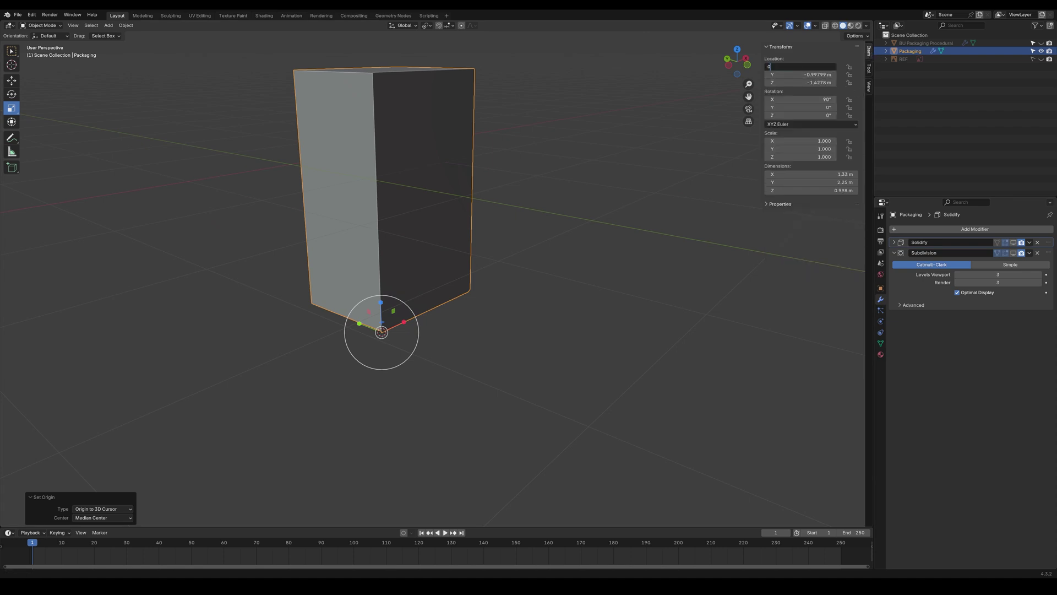
pyautogui.press('Tab')
pyautogui.press('Tab')
pyautogui.write('0')
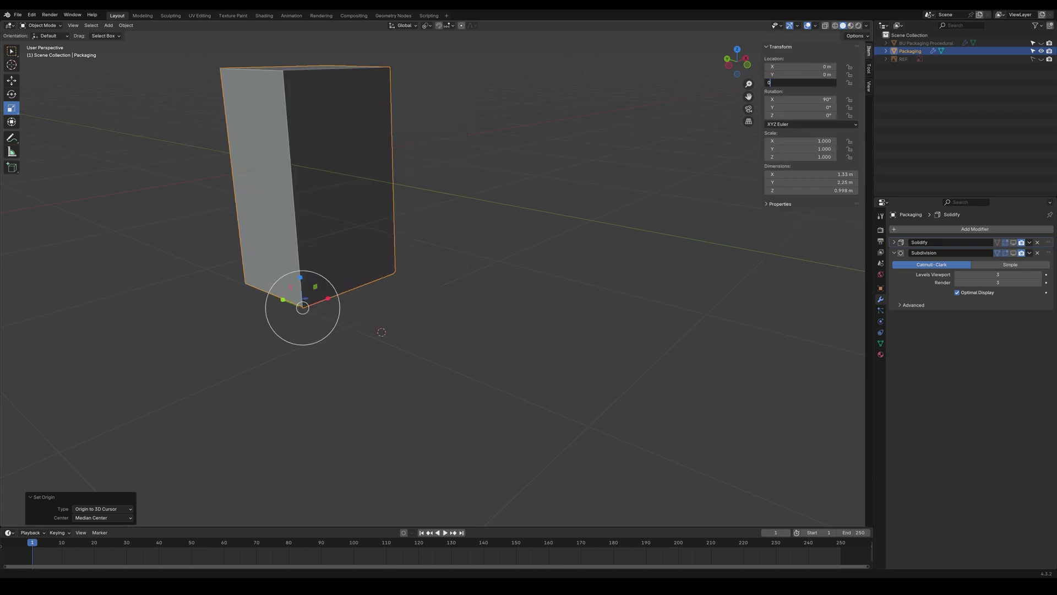
pyautogui.press('Return')
pyautogui.click(455, 260)
# Step: Reset the 3D cursor to the world origin and add a lattice object there
pyautogui.keyDown('alt'); pyautogui.moveTo(463, 224); pyautogui.dragTo(492, 383, button='middle'); pyautogui.keyUp('alt')
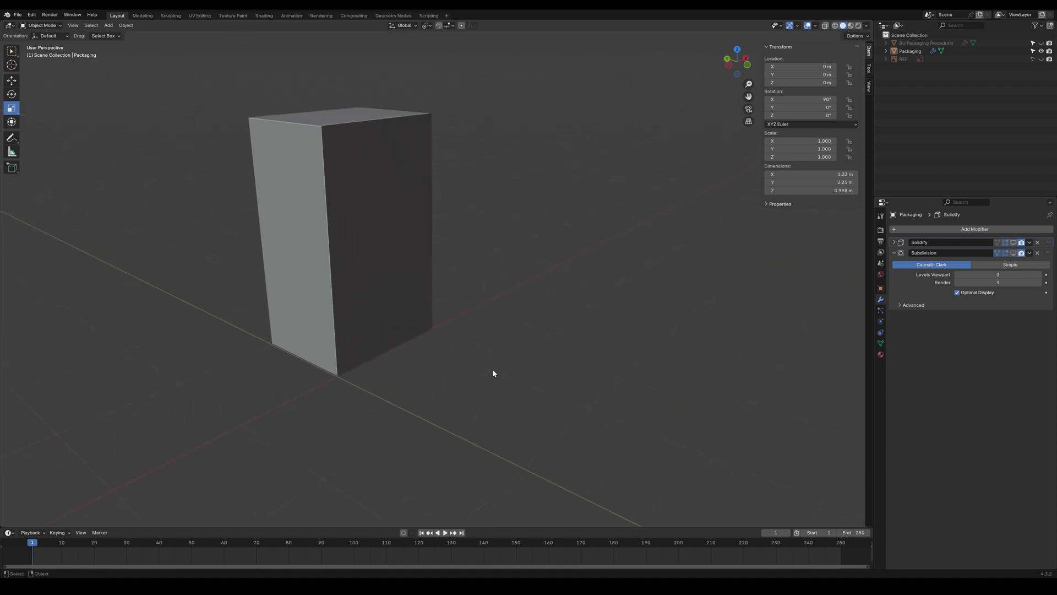
pyautogui.hotkey('shift', 'c')
pyautogui.hotkey('shift', 'c')
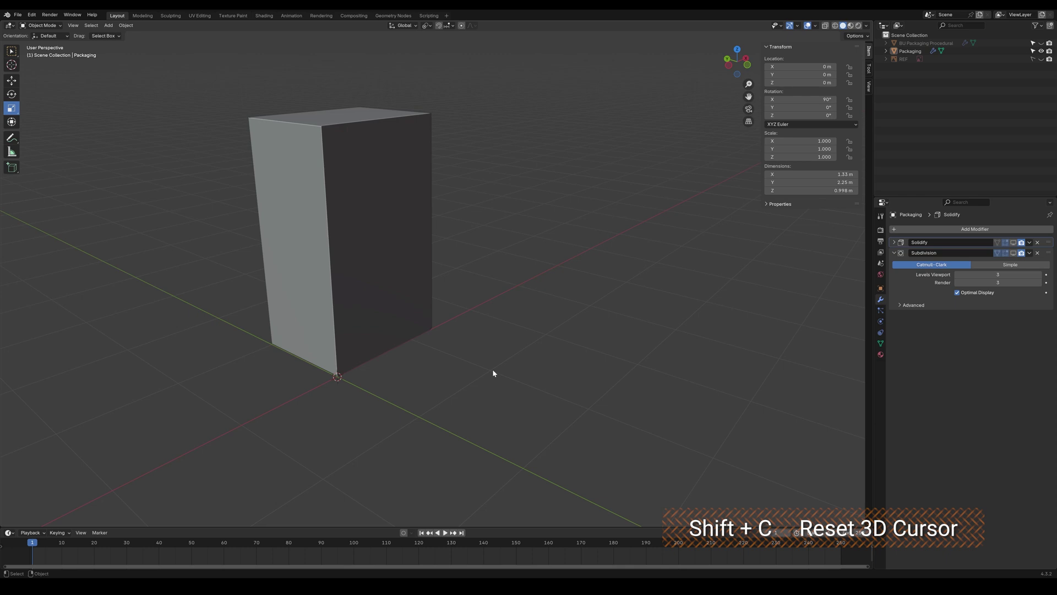
pyautogui.rightClick(492, 369)
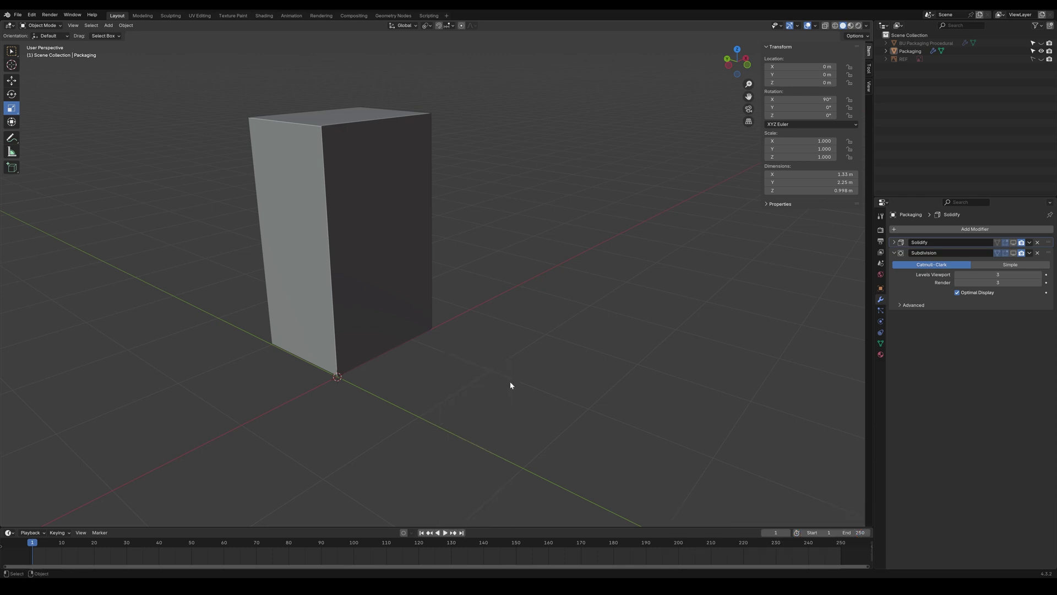
pyautogui.hotkey('shift', 'a')
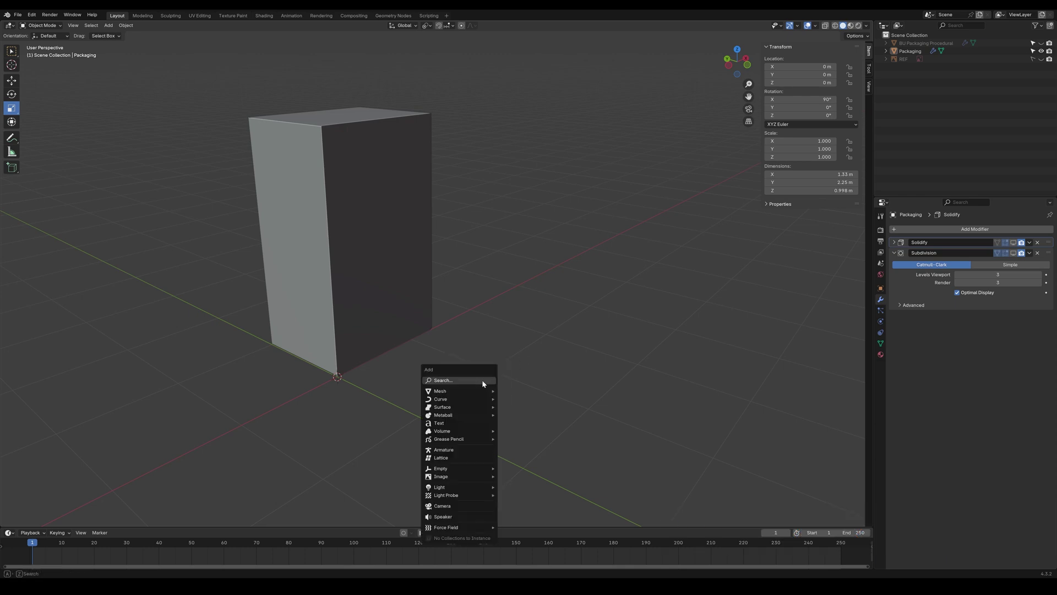
pyautogui.click(466, 460)
# Step: In the front view, widen the lattice along X and move it across and up over the box
pyautogui.press('KP_1')
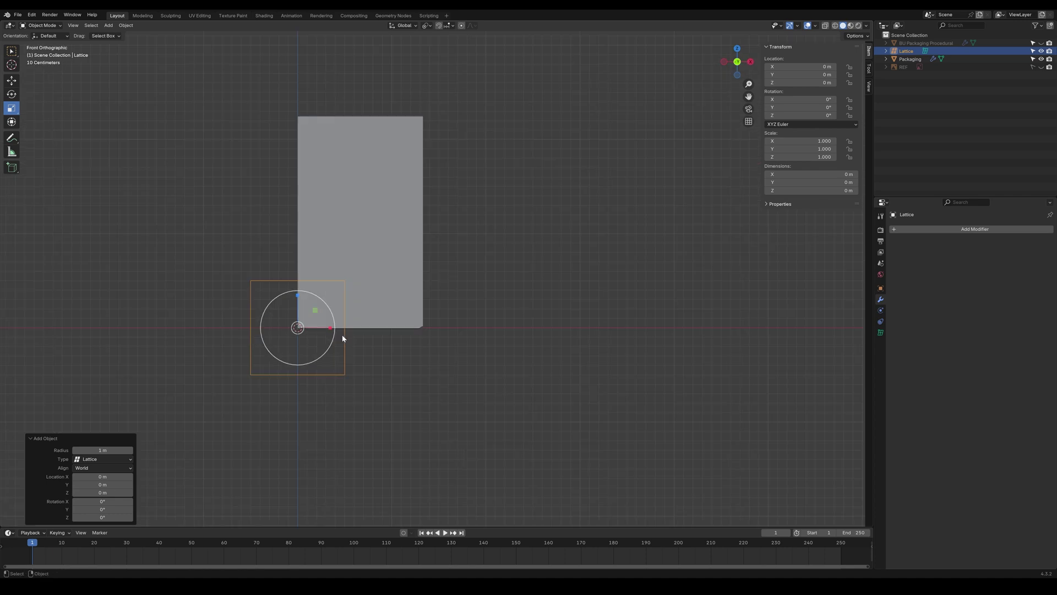
pyautogui.press('s')
pyautogui.press('x')
pyautogui.click(319, 317)
pyautogui.moveTo(331, 328); pyautogui.dragTo(395, 328)
pyautogui.moveTo(362, 294); pyautogui.dragTo(362, 188)
pyautogui.keyDown('alt'); pyautogui.moveTo(487, 209); pyautogui.dragTo(509, 208, button='right'); pyautogui.keyUp('alt')
pyautogui.keyDown('alt'); pyautogui.moveTo(441, 198); pyautogui.dragTo(514, 322, button='middle'); pyautogui.keyUp('alt')
# Step: Fine-tune the lattice's X scale to about 1.335 and its X position to about 0.666 m to match the box's width
pyautogui.press('r')
pyautogui.moveTo(421, 308); pyautogui.dragTo(418, 308)
pyautogui.keyDown('alt'); pyautogui.moveTo(483, 327); pyautogui.dragTo(512, 325, button='right'); pyautogui.keyUp('alt')
pyautogui.keyDown('alt'); pyautogui.moveTo(512, 326); pyautogui.dragTo(549, 284, button='middle'); pyautogui.keyUp('alt')
pyautogui.press('w')
pyautogui.moveTo(414, 283); pyautogui.dragTo(409, 283)
pyautogui.press('r')
pyautogui.moveTo(433, 284); pyautogui.dragTo(432, 281)
# Step: Scale the lattice along Z to about 2.25 and adjust its vertical position to about 1.12 m to match the box's height
pyautogui.press('w')
pyautogui.press('r')
pyautogui.moveTo(401, 250); pyautogui.dragTo(402, 220)
pyautogui.keyDown('alt'); pyautogui.moveTo(413, 223); pyautogui.dragTo(383, 231, button='right'); pyautogui.keyUp('alt')
pyautogui.keyDown('shift'); pyautogui.moveTo(417, 248); pyautogui.dragTo(426, 187); pyautogui.keyUp('shift')
pyautogui.keyDown('alt'); pyautogui.moveTo(456, 248); pyautogui.dragTo(484, 250, button='right'); pyautogui.keyUp('alt')
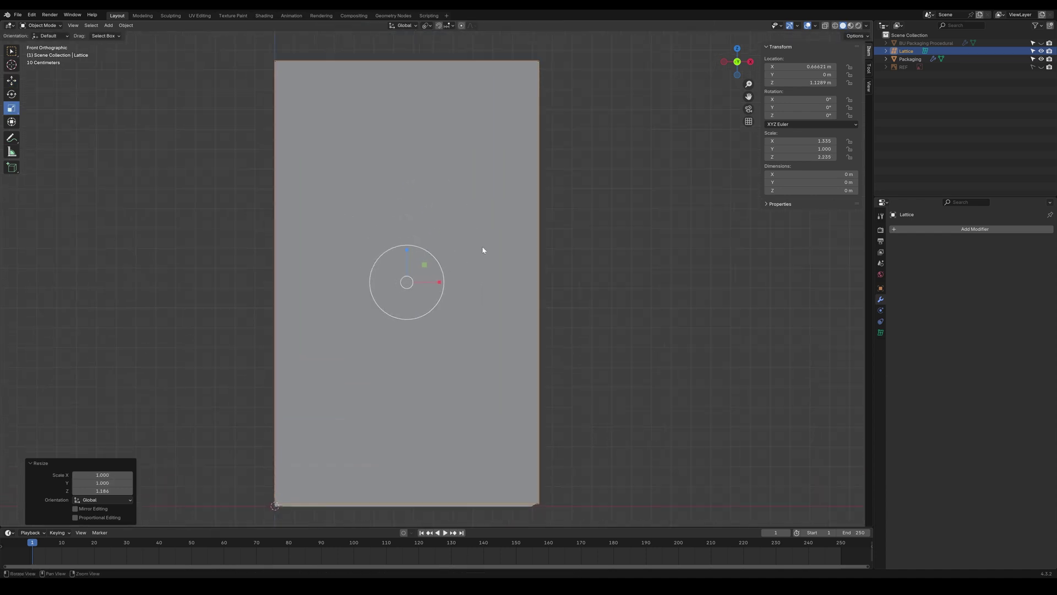
pyautogui.keyDown('alt'); pyautogui.moveTo(484, 250); pyautogui.dragTo(475, 234, button='middle'); pyautogui.keyUp('alt')
pyautogui.press('w')
pyautogui.moveTo(397, 250); pyautogui.dragTo(398, 227)
pyautogui.press('r')
pyautogui.press('w')
pyautogui.keyDown('alt'); pyautogui.moveTo(438, 232); pyautogui.dragTo(421, 234, button='right'); pyautogui.keyUp('alt')
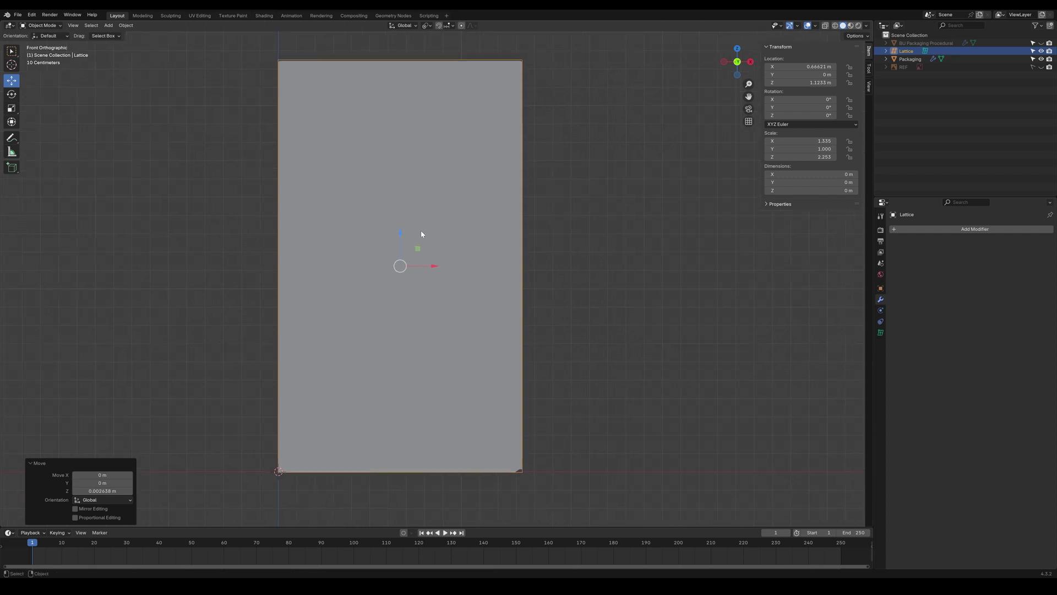
pyautogui.keyDown('shift'); pyautogui.moveTo(402, 254); pyautogui.dragTo(411, 202); pyautogui.keyUp('shift')
# Step: In the right side view, move the lattice along Y to about 0.499 m to line it up with the box's depth
pyautogui.press('F2')
pyautogui.keyDown('alt'); pyautogui.moveTo(616, 235); pyautogui.dragTo(599, 236, button='right'); pyautogui.keyUp('alt')
pyautogui.keyDown('alt'); pyautogui.moveTo(599, 237); pyautogui.dragTo(511, 234, button='middle'); pyautogui.keyUp('alt')
pyautogui.keyDown('alt'); pyautogui.moveTo(490, 239); pyautogui.dragTo(509, 241, button='right'); pyautogui.keyUp('alt')
pyautogui.moveTo(353, 266); pyautogui.dragTo(445, 263)
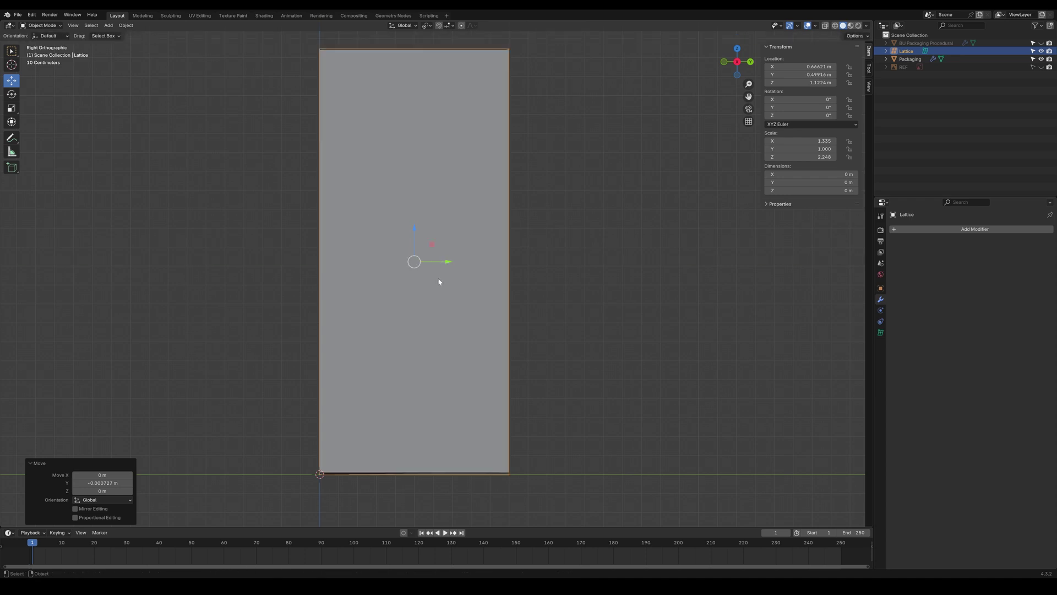
pyautogui.moveTo(610, 217)
pyautogui.mouseDown(button='middle')
pyautogui.moveTo(593, 264)
pyautogui.moveTo(630, 266)
pyautogui.moveTo(571, 275)
pyautogui.moveTo(566, 233)
pyautogui.moveTo(600, 221)
pyautogui.mouseUp(button='middle')
pyautogui.moveTo(662, 242); pyautogui.dragTo(573, 254, button='middle')
# Step: Add a Lattice modifier to the Packaging object with the Lattice object as its target
pyautogui.click(910, 59)
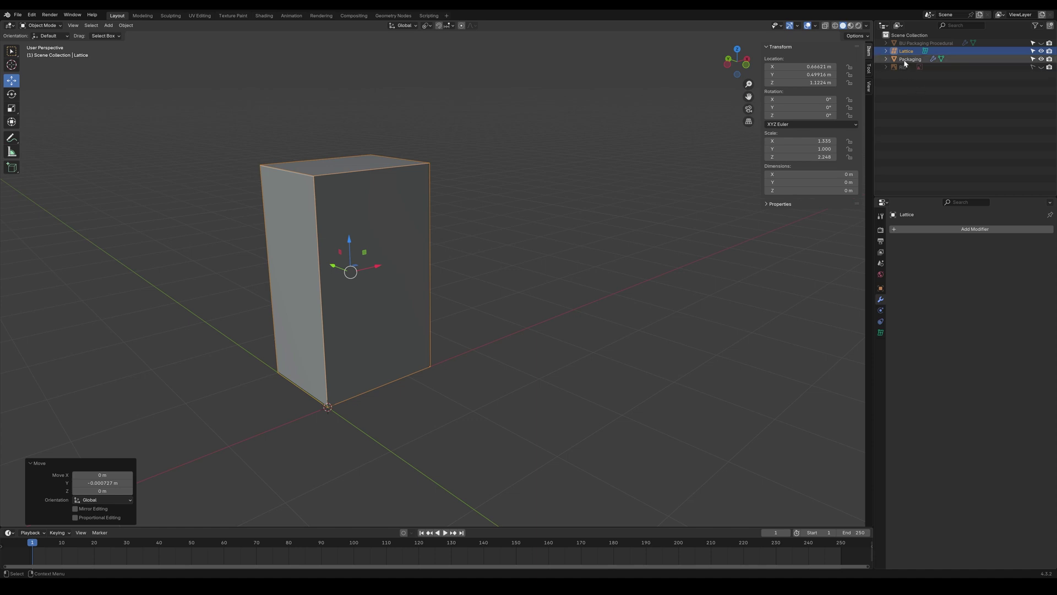
pyautogui.click(954, 230)
pyautogui.write('latt')
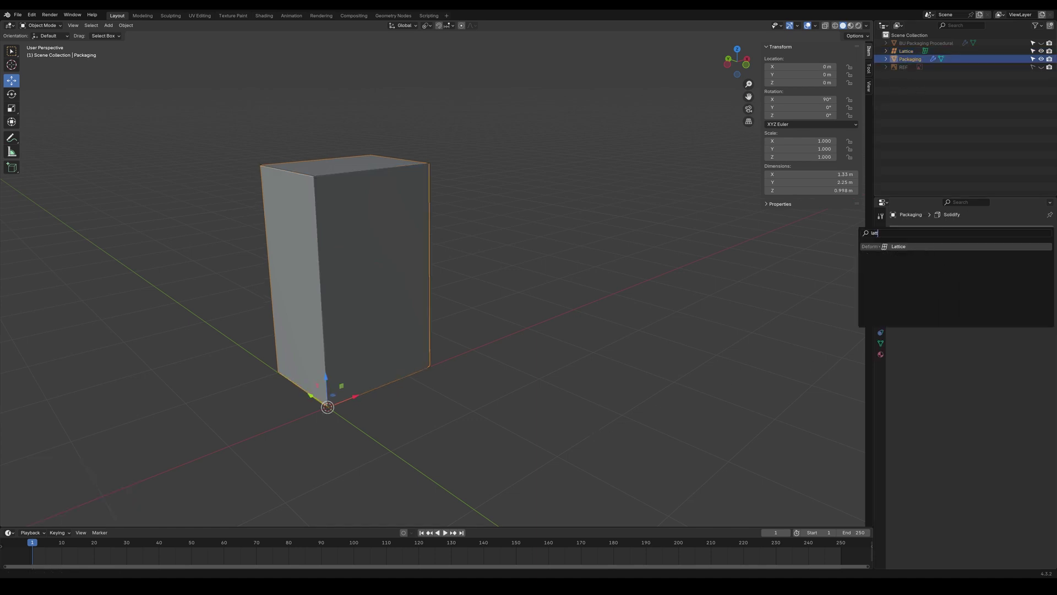
pyautogui.press('Return')
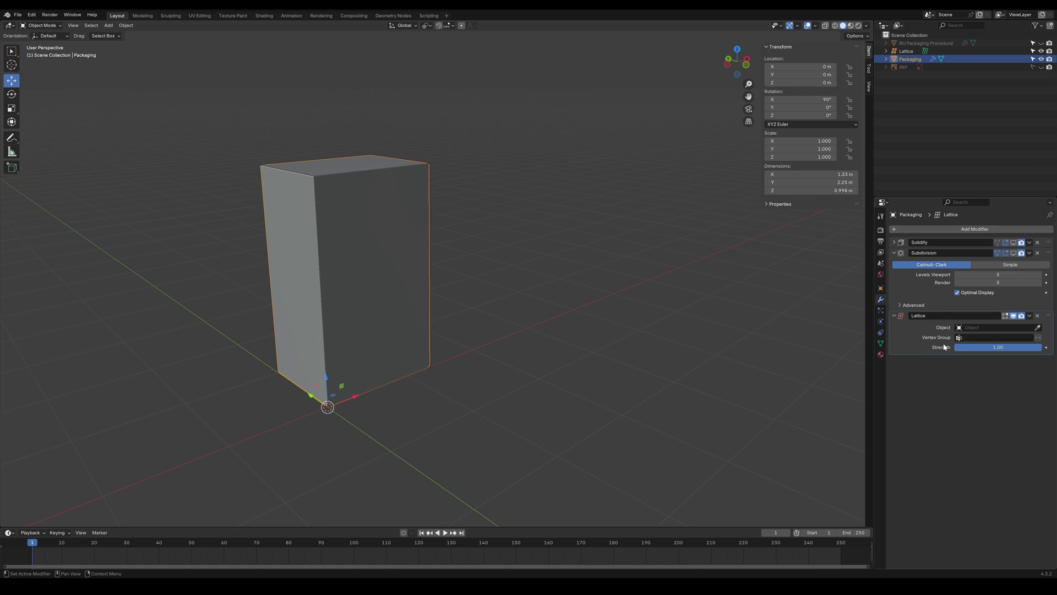
pyautogui.click(989, 327)
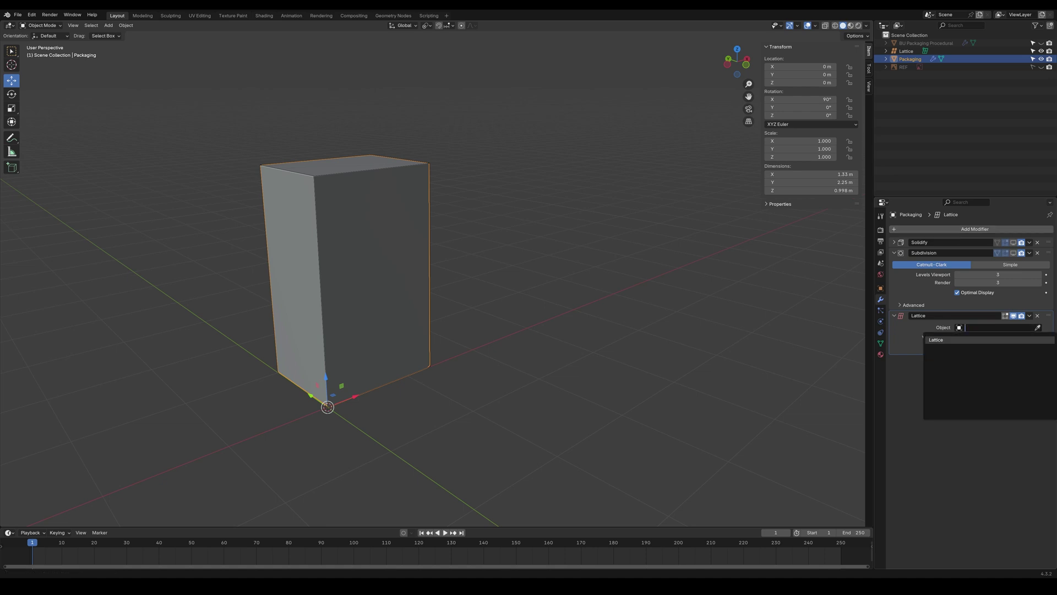
pyautogui.click(930, 340)
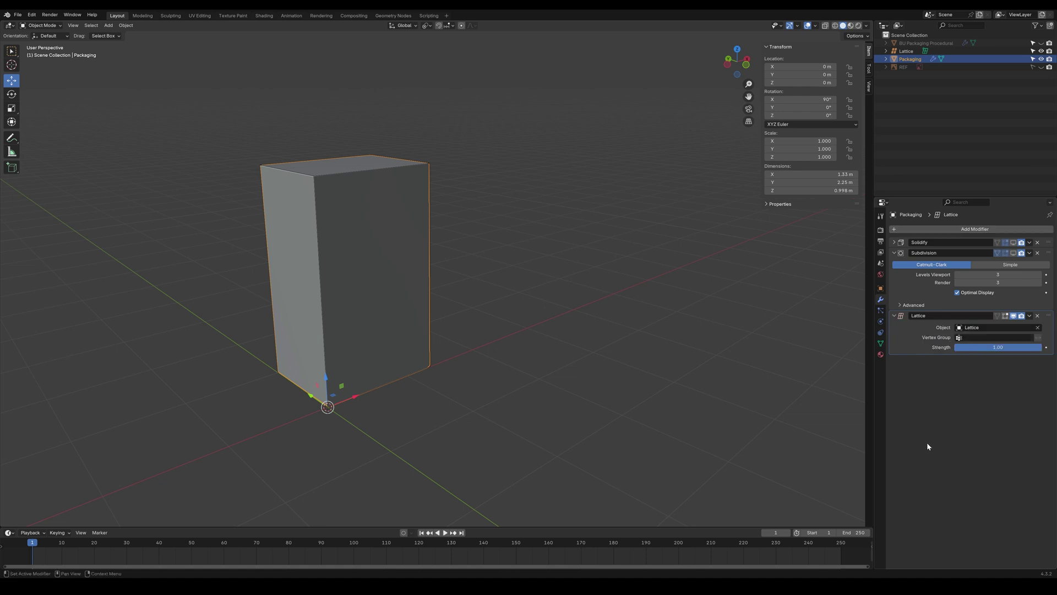
# Step: Set the lattice's interpolation to Linear for U, V and W
pyautogui.click(907, 51)
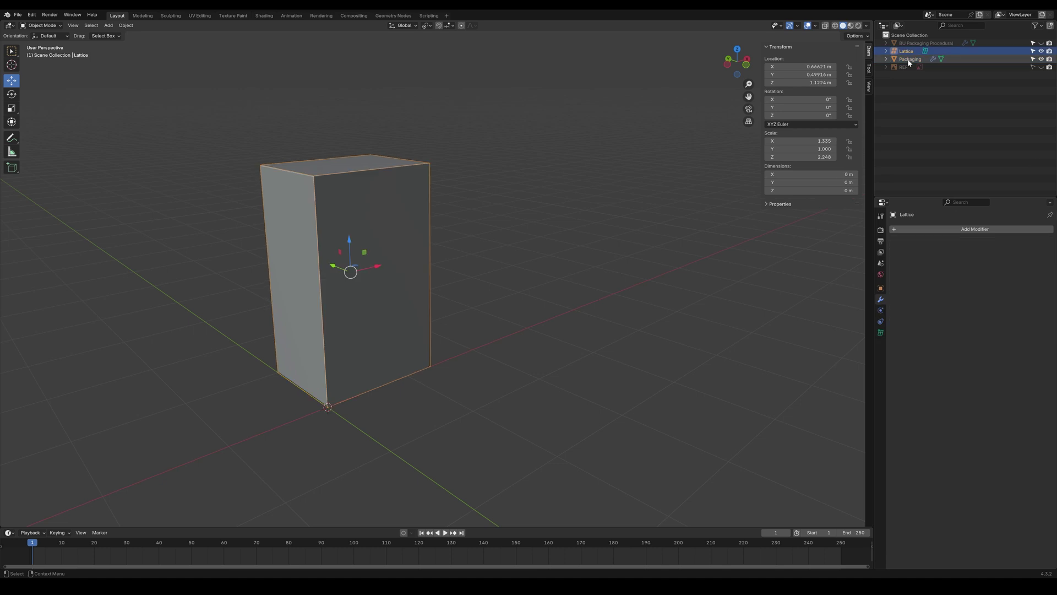
pyautogui.click(880, 334)
pyautogui.click(990, 281)
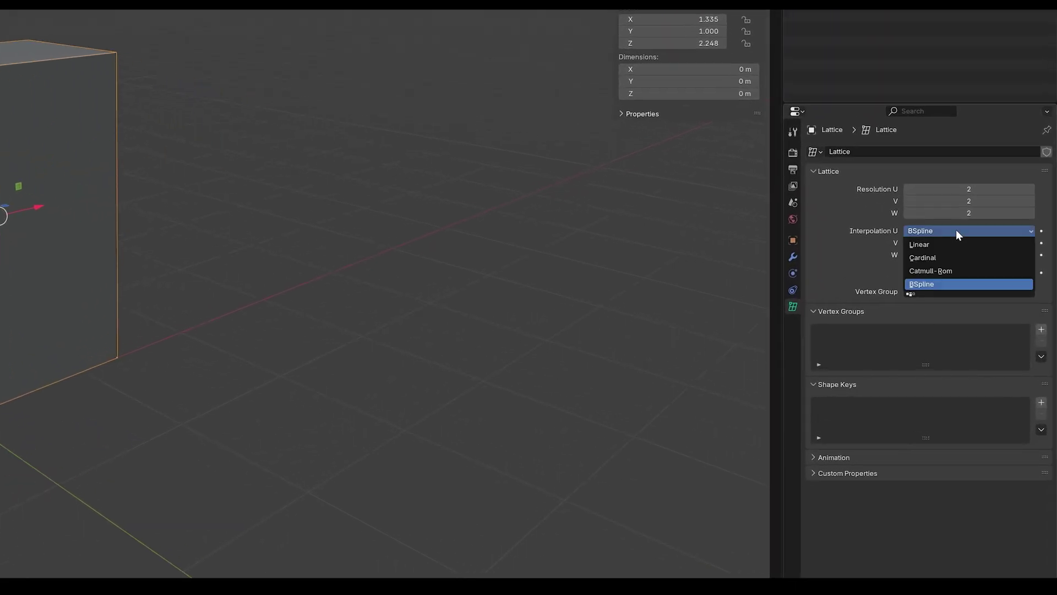
pyautogui.click(954, 244)
pyautogui.click(955, 244)
pyautogui.click(953, 257)
pyautogui.click(953, 255)
pyautogui.click(950, 268)
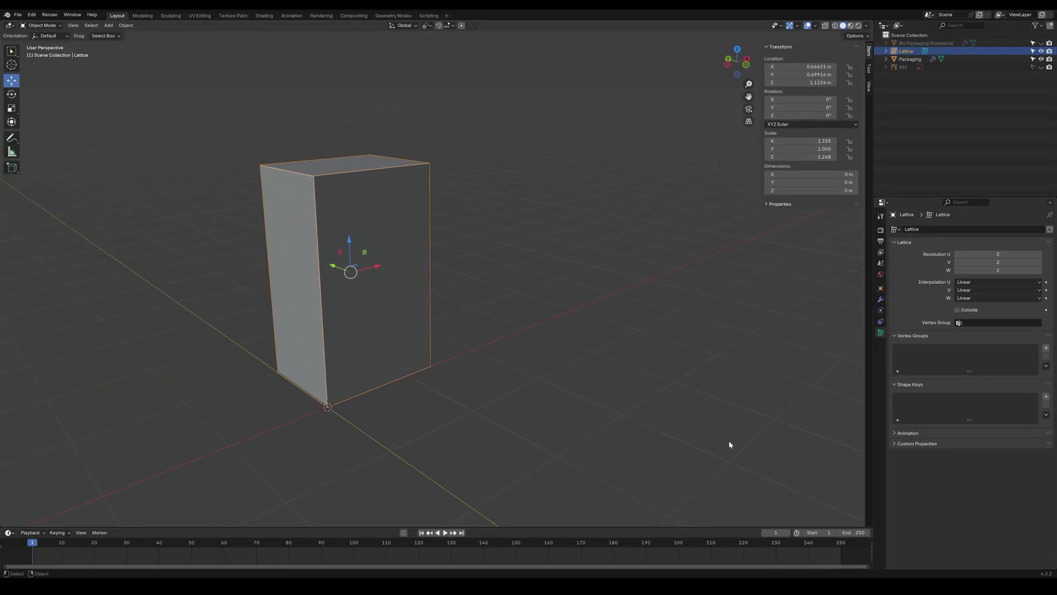
# Step: In Edit Mode, select the lattice's four control points farthest along X and set their median X to 0.3 m
pyautogui.hotkey('ctrl', 'Tab')
pyautogui.click(440, 271)
pyautogui.moveTo(483, 291); pyautogui.dragTo(451, 302, button='middle')
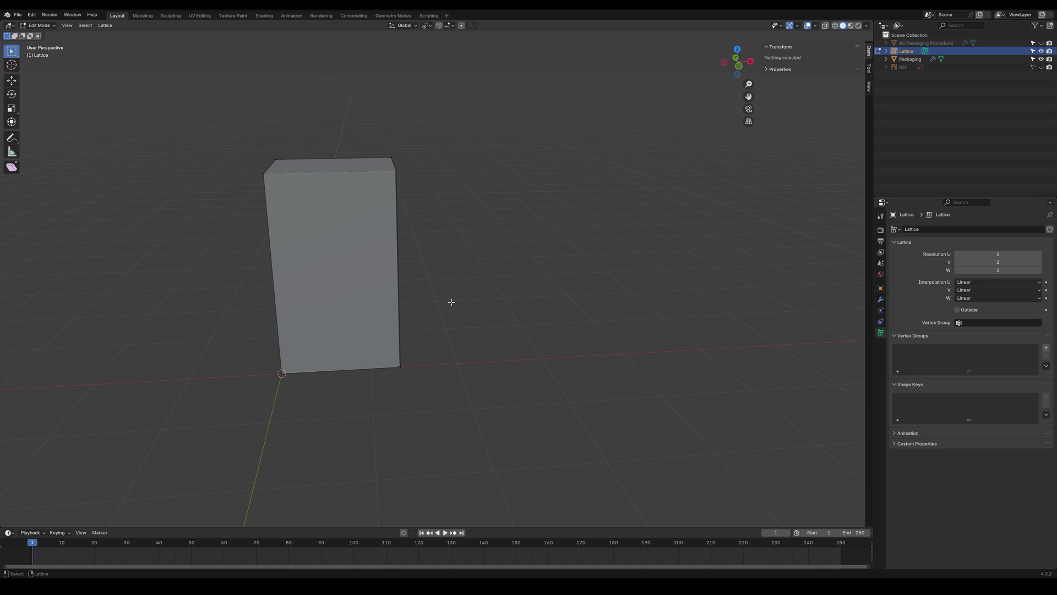
pyautogui.click(394, 158)
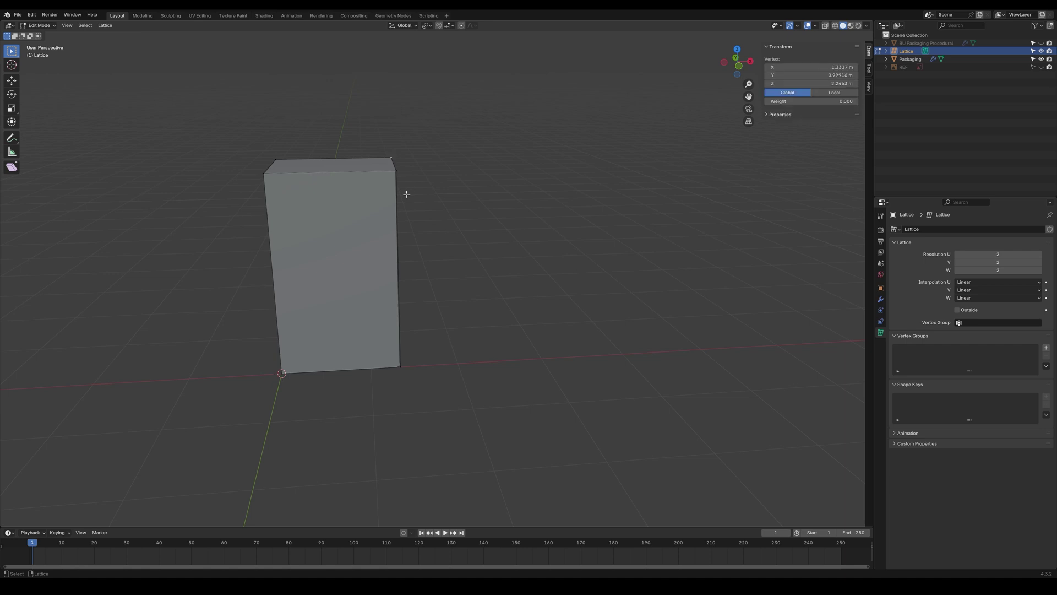
pyautogui.moveTo(420, 203); pyautogui.dragTo(522, 352, button='middle')
pyautogui.keyDown('shift'); pyautogui.click(436, 348); pyautogui.keyUp('shift')
pyautogui.keyDown('shift'); pyautogui.click(410, 371); pyautogui.keyUp('shift')
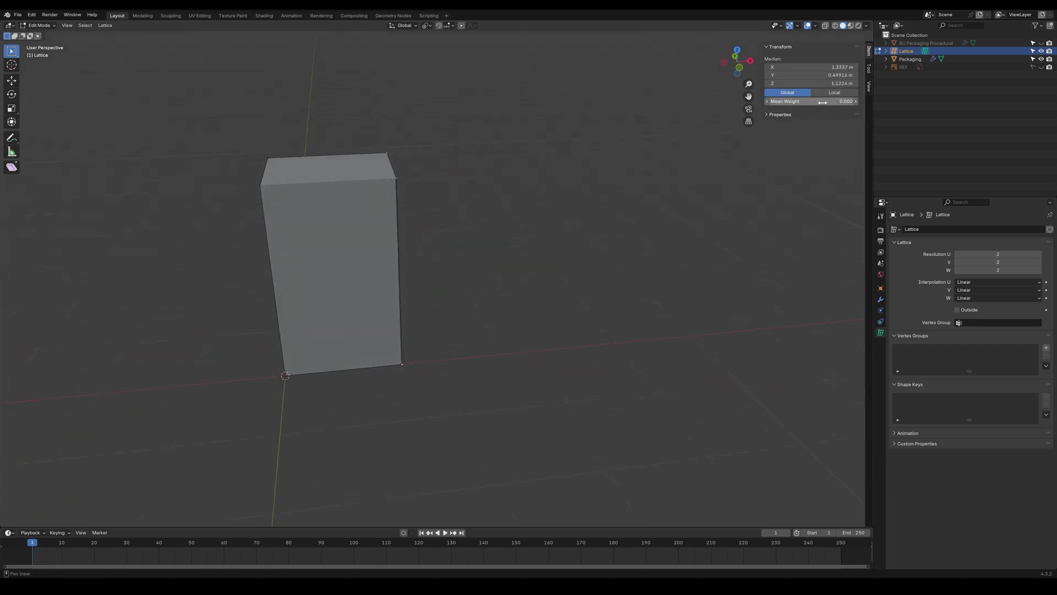
pyautogui.click(810, 66)
pyautogui.write('0.')
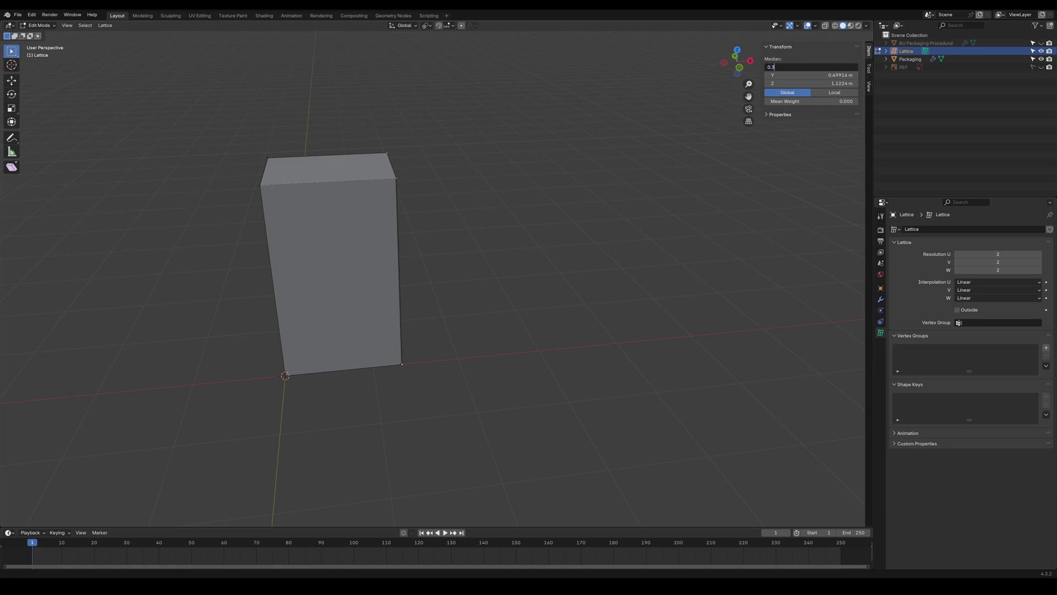
pyautogui.write('3')
pyautogui.press('Return')
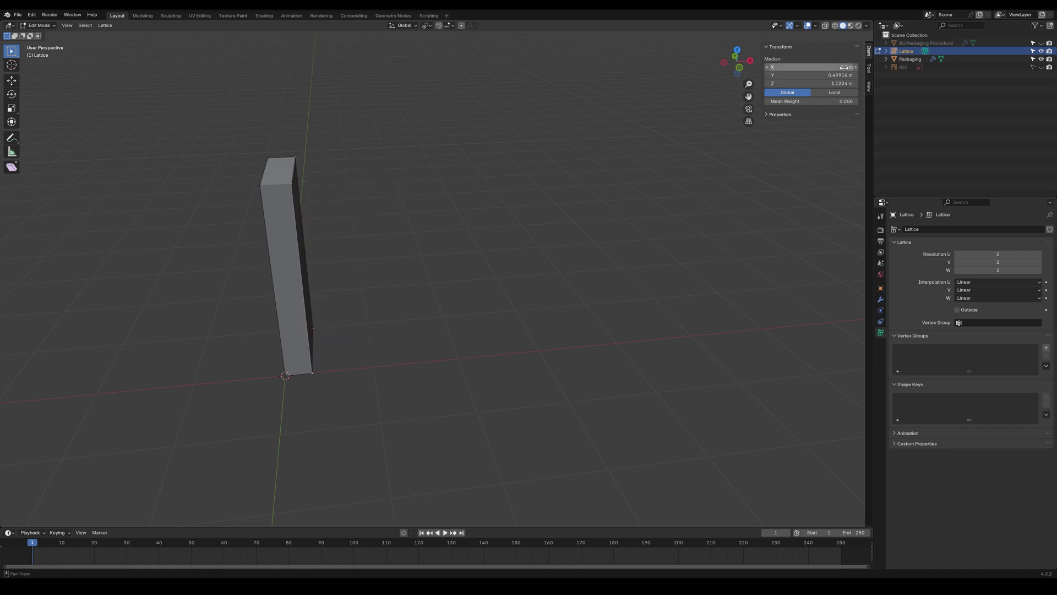
# Step: Select the lattice's four control points farthest along Y and set their median Y to 0.1 m
pyautogui.click(517, 417)
pyautogui.moveTo(484, 392); pyautogui.dragTo(558, 375, button='middle')
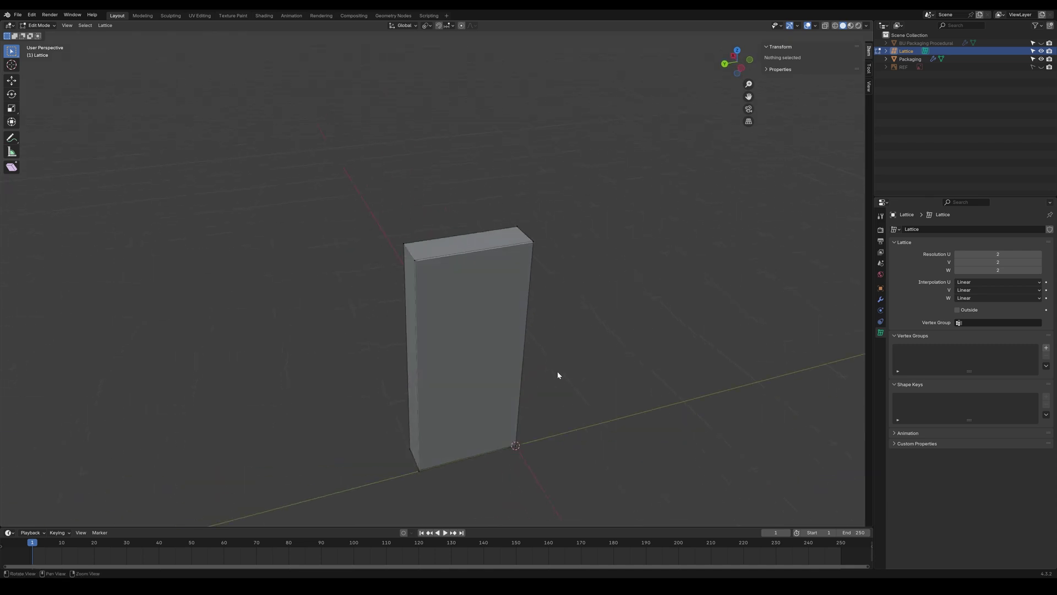
pyautogui.click(404, 252)
pyautogui.click(416, 265)
pyautogui.keyDown('shift'); pyautogui.click(410, 449); pyautogui.keyUp('shift')
pyautogui.keyDown('shift'); pyautogui.click(419, 471); pyautogui.keyUp('shift')
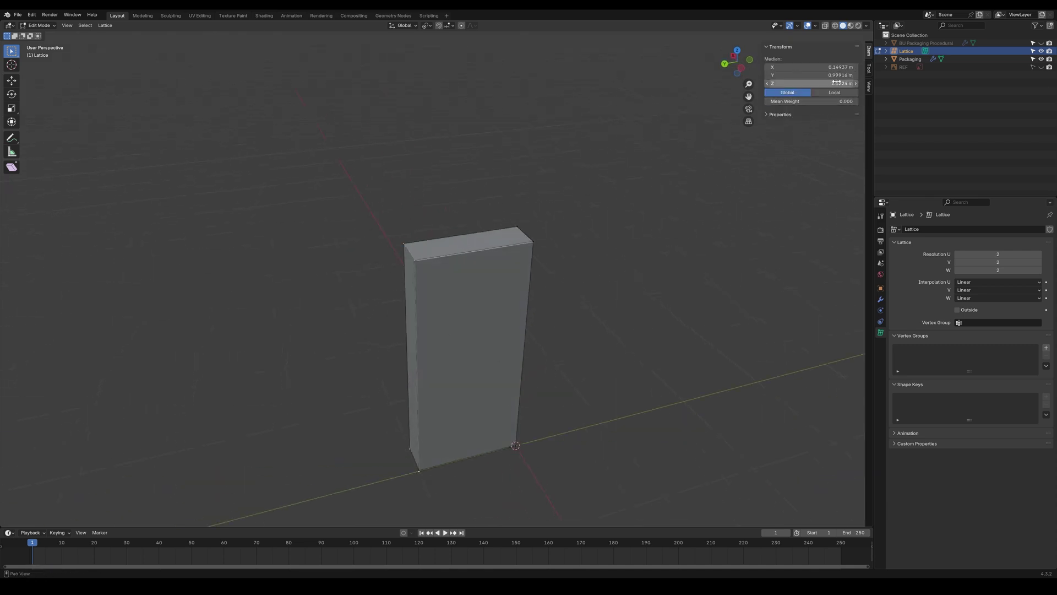
pyautogui.doubleClick(810, 75)
pyautogui.write('0')
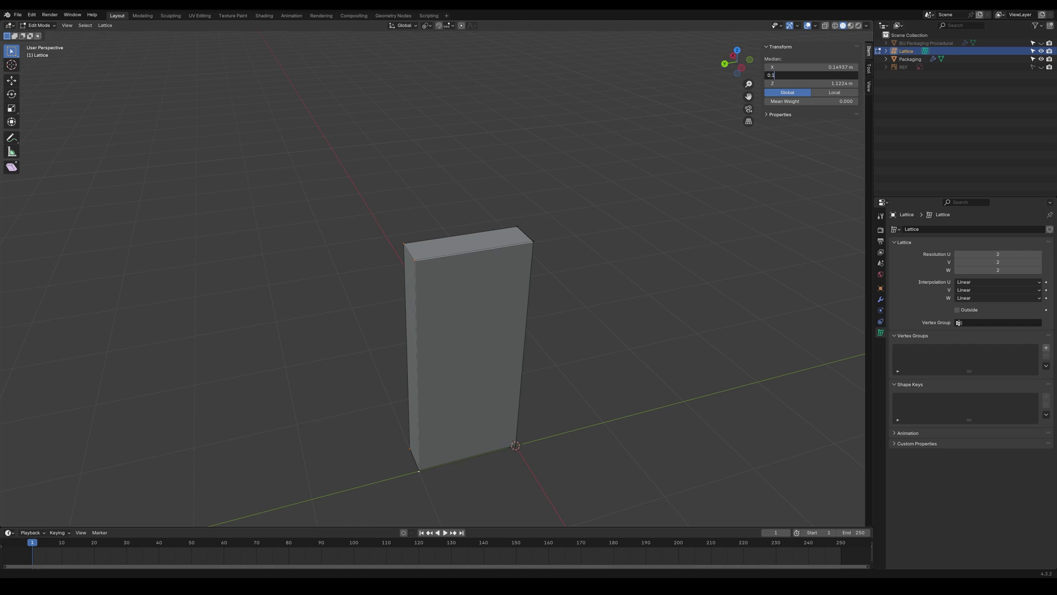
pyautogui.write('.1')
pyautogui.press('Return')
# Step: Set the median Z of the lattice's four top control points to 0.5 m and return to Object Mode
pyautogui.click(649, 406)
pyautogui.moveTo(650, 406); pyautogui.dragTo(386, 265, button='middle')
pyautogui.moveTo(267, 164); pyautogui.dragTo(393, 228)
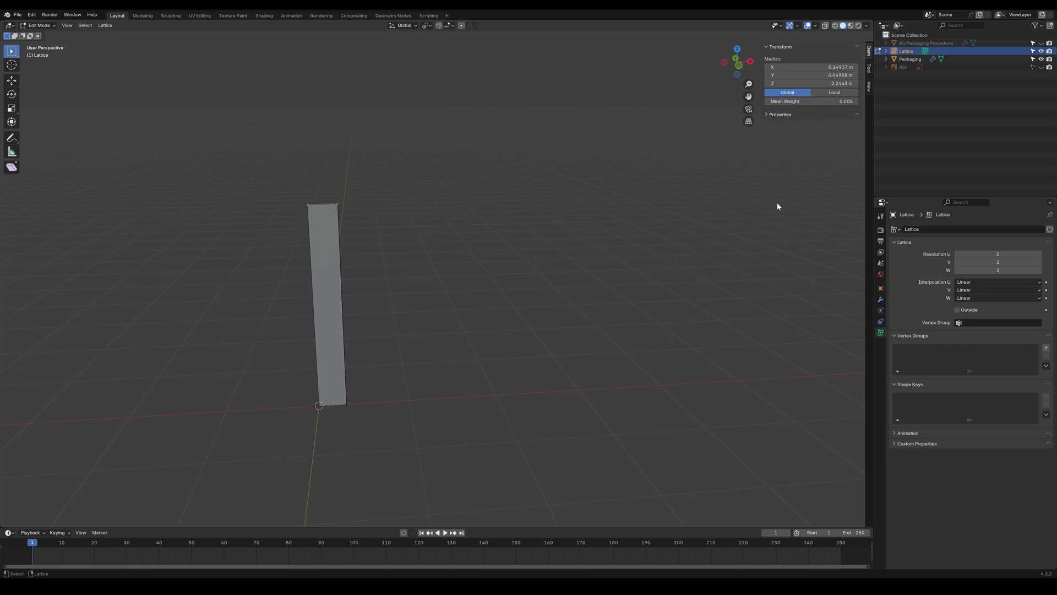
pyautogui.click(815, 83)
pyautogui.write('0.5')
pyautogui.press('Return')
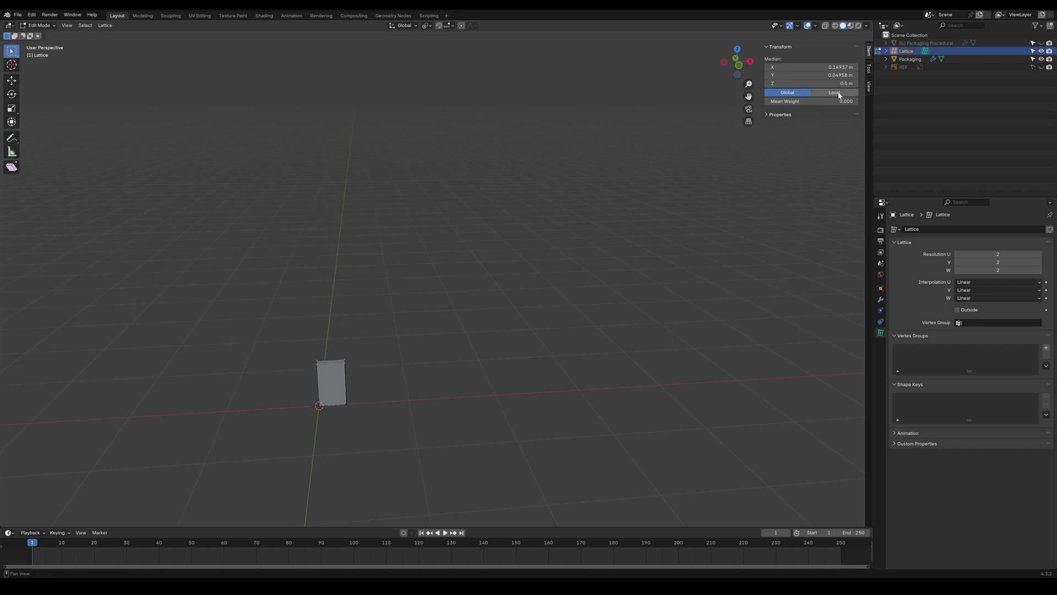
pyautogui.click(382, 420)
pyautogui.press('f')
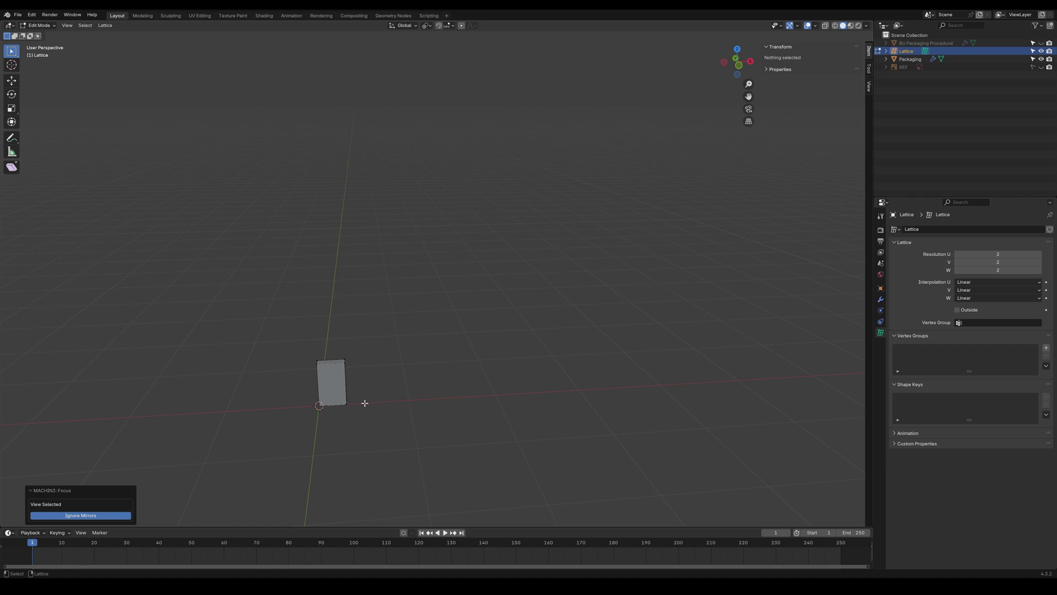
pyautogui.press('Tab')
pyautogui.press('f')
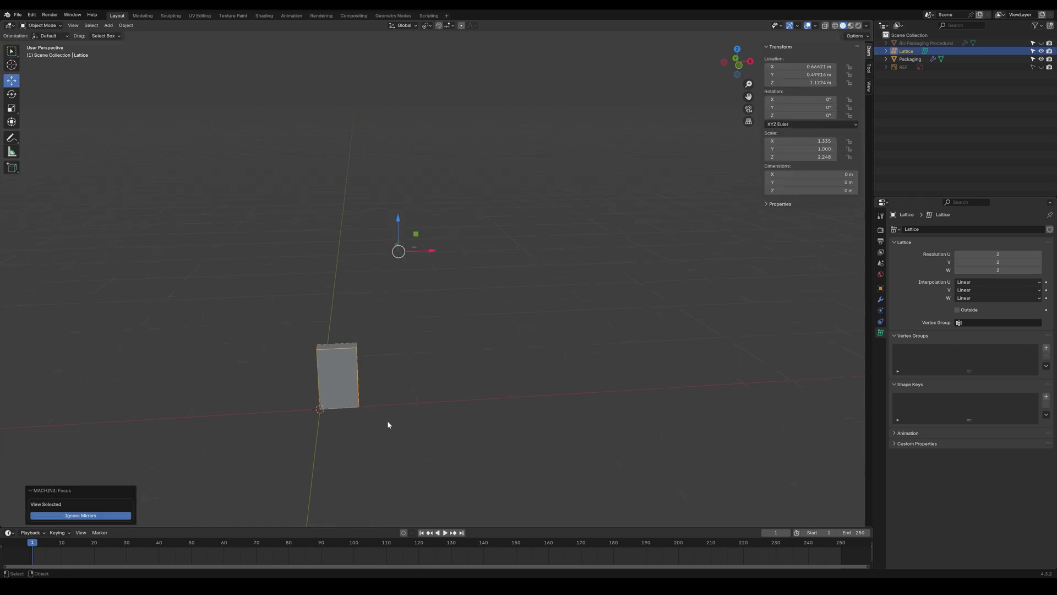
# Step: Select the Packaging object and compare its undeformed mesh in Edit Mode with its lattice-deformed shape in Object Mode
pyautogui.click(675, 280)
pyautogui.scroll(-2, 596, 307)
pyautogui.keyDown('shift'); pyautogui.moveTo(595, 308); pyautogui.dragTo(558, 310, button='middle'); pyautogui.keyUp('shift')
pyautogui.moveTo(591, 303); pyautogui.dragTo(614, 306, button='middle')
pyautogui.click(910, 59)
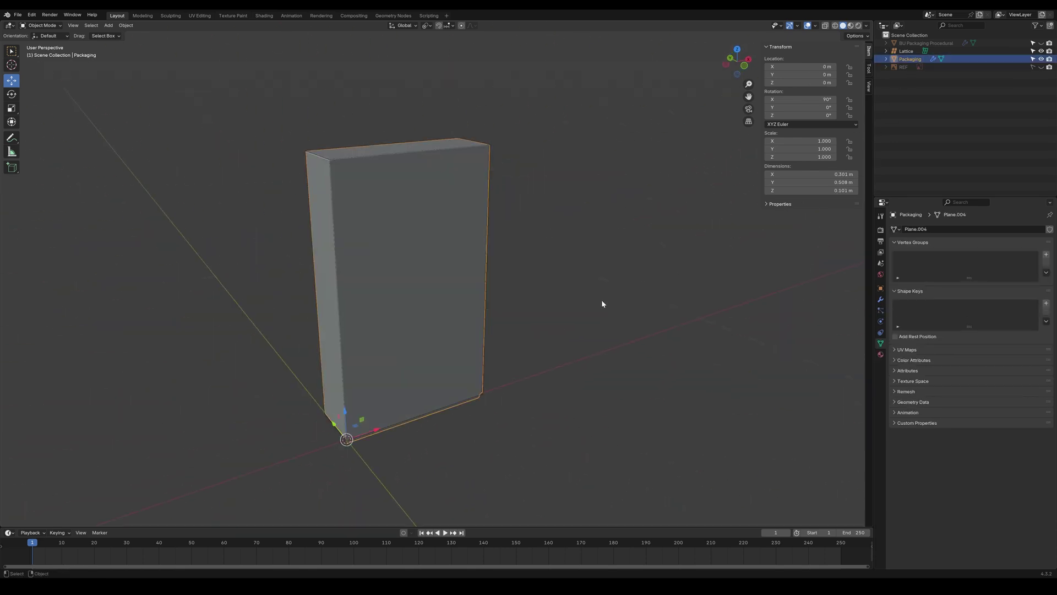
pyautogui.press('Tab')
pyautogui.click(565, 293)
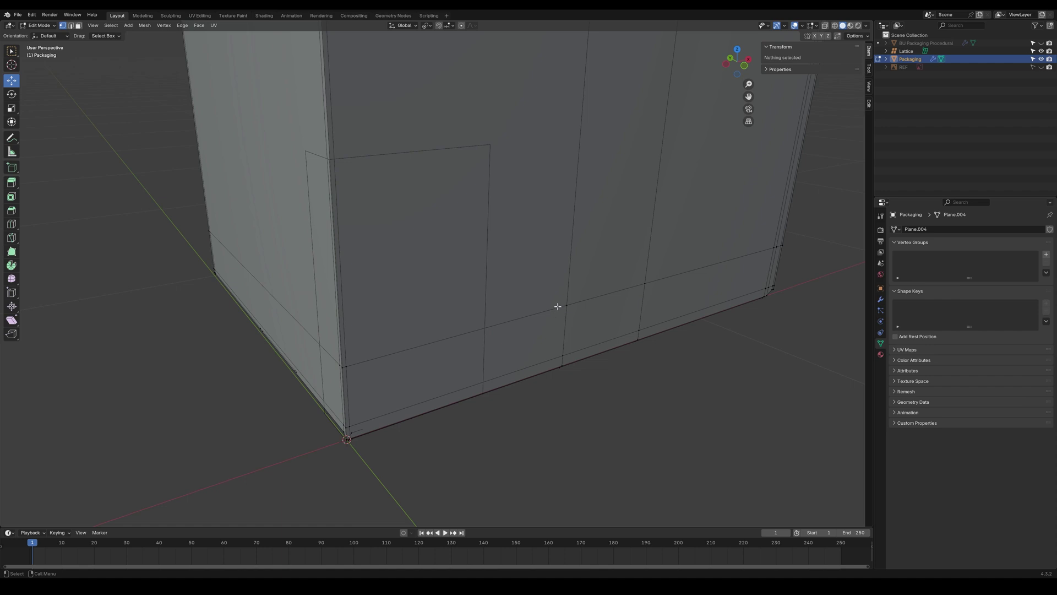
pyautogui.keyDown('ctrl'); pyautogui.moveTo(578, 260); pyautogui.dragTo(490, 428, button='middle'); pyautogui.keyUp('ctrl')
pyautogui.press('Tab')
pyautogui.click(620, 264)
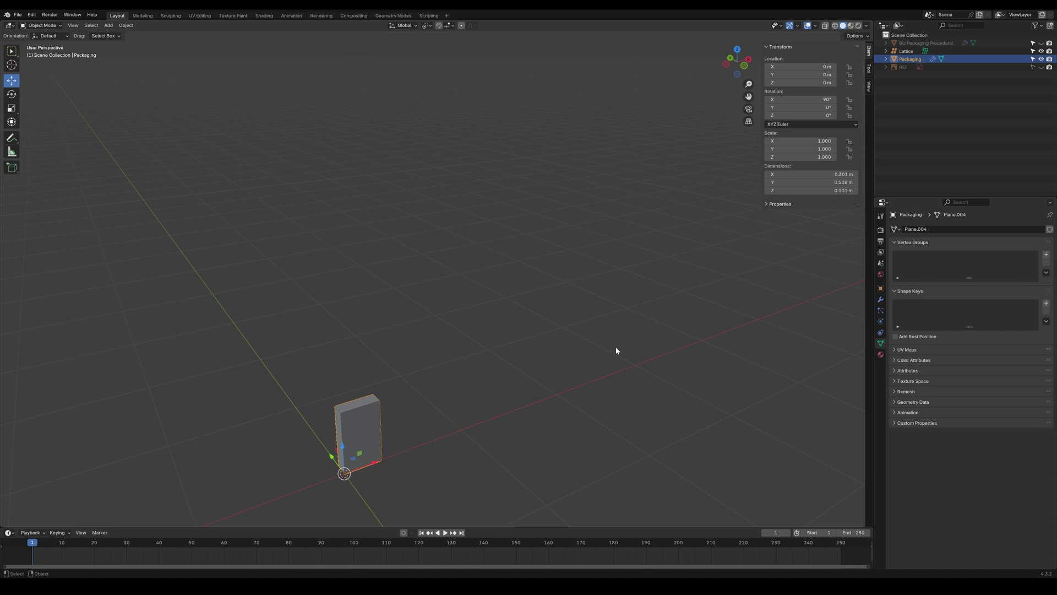
pyautogui.press('Tab')
pyautogui.click(566, 344)
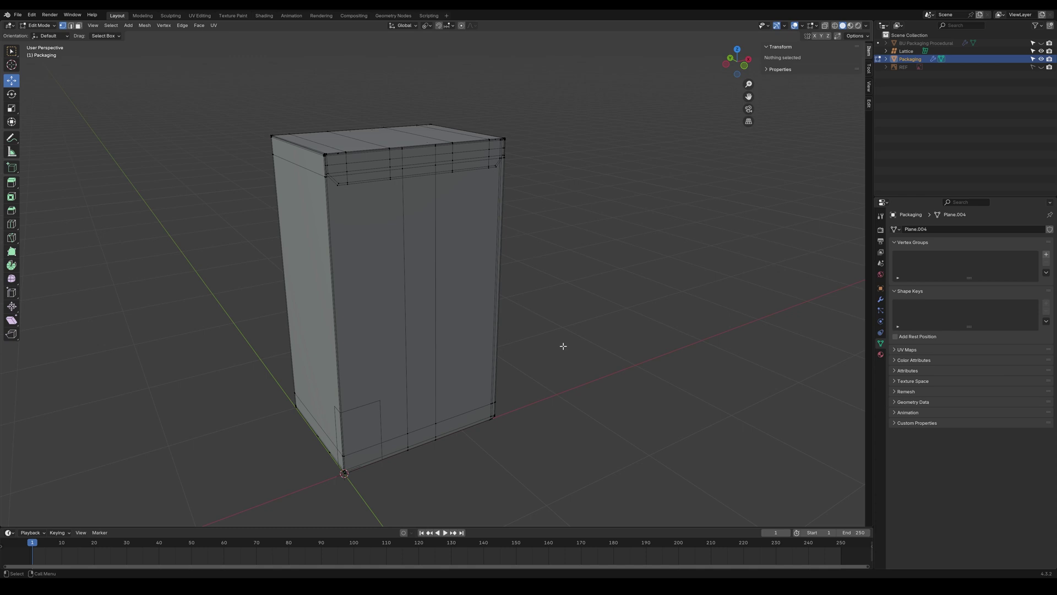
pyautogui.press('Tab')
pyautogui.click(603, 289)
pyautogui.keyDown('shift'); pyautogui.moveTo(541, 366); pyautogui.dragTo(581, 247, button='middle'); pyautogui.keyUp('shift')
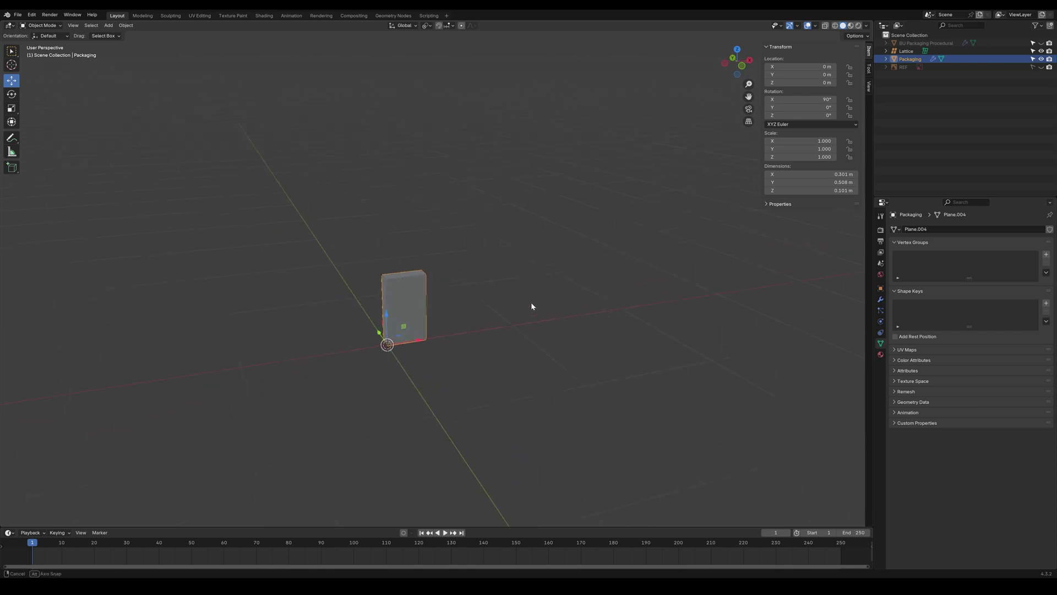
# Step: Duplicate the Packaging object in place as BackUp Packaging, and hide both the copy and the Lattice object
pyautogui.hotkey('shift', 'd')
pyautogui.rightClick(562, 300)
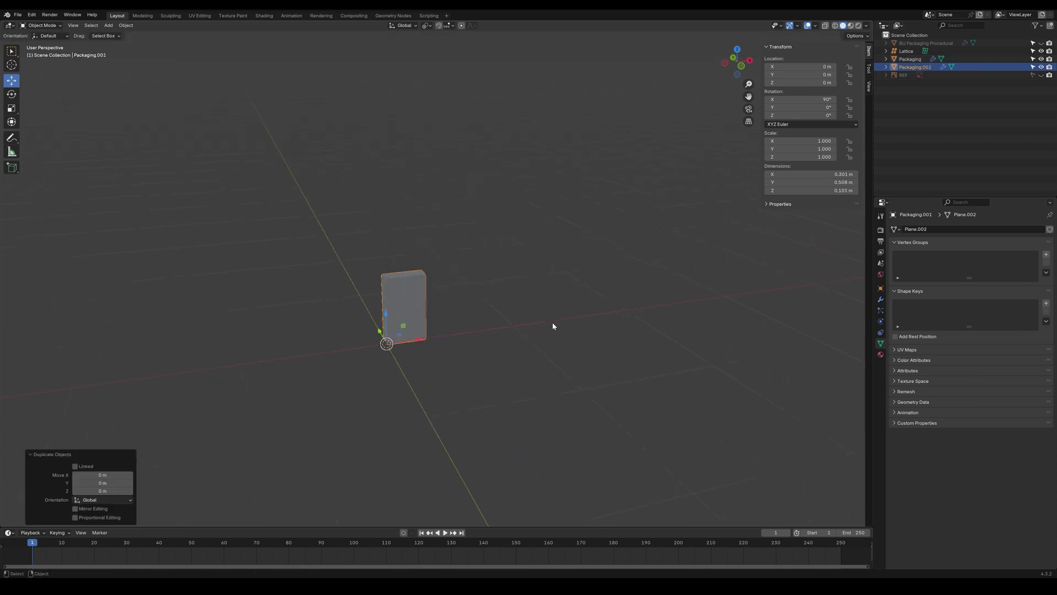
pyautogui.doubleClick(927, 67)
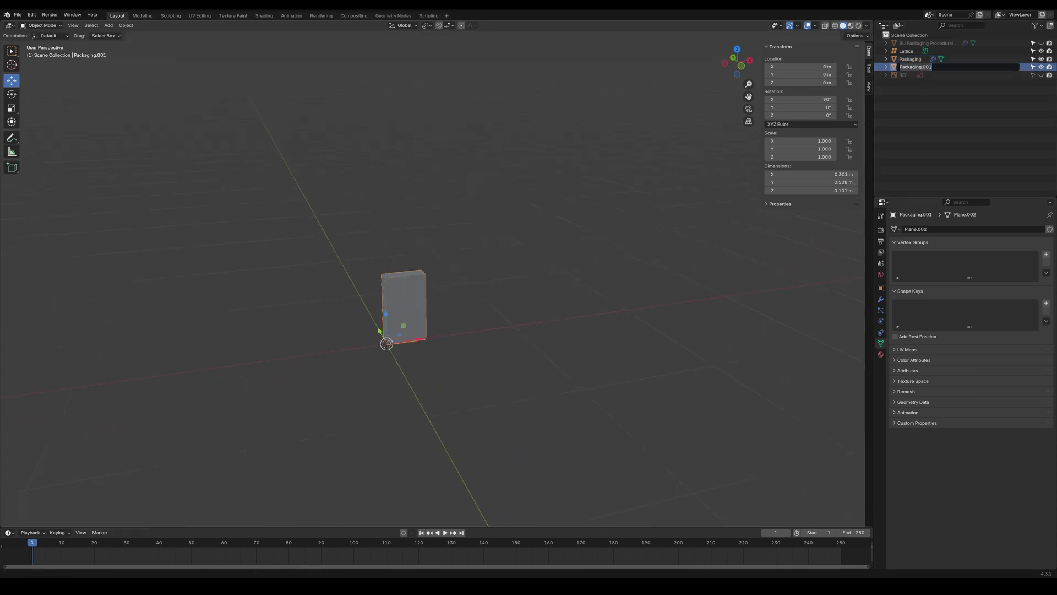
pyautogui.write('BackUp Packaging')
pyautogui.press('Return')
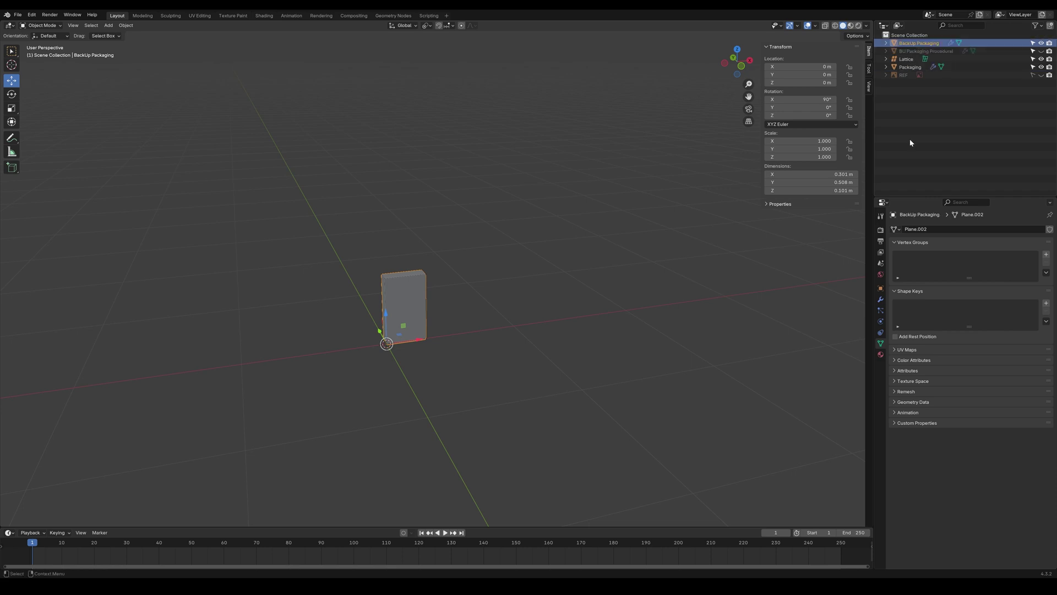
pyautogui.click(1041, 43)
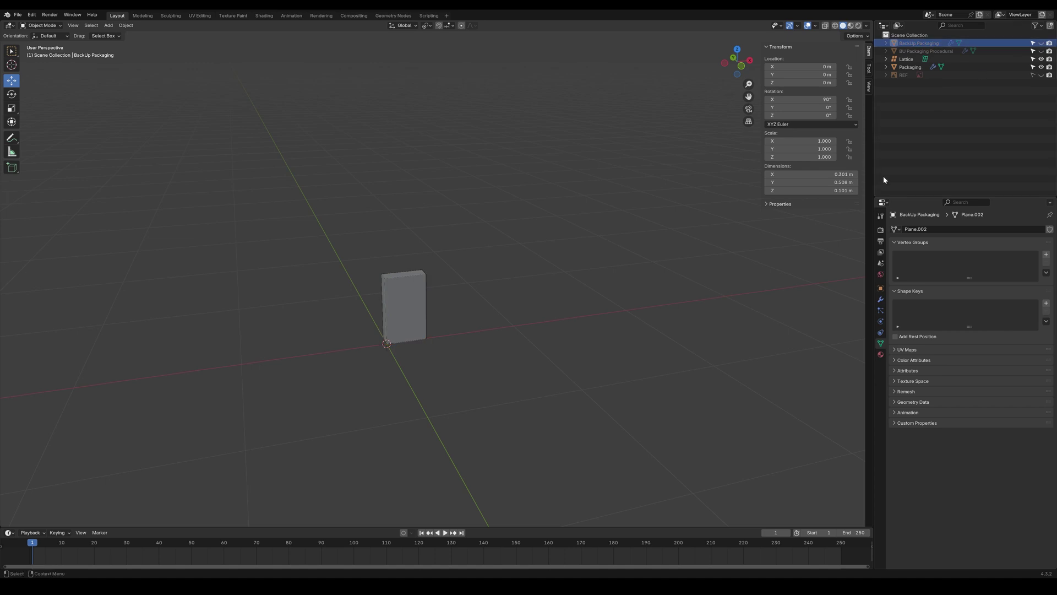
pyautogui.click(1041, 59)
# Step: Apply the Lattice modifier on the original Packaging object
pyautogui.click(910, 67)
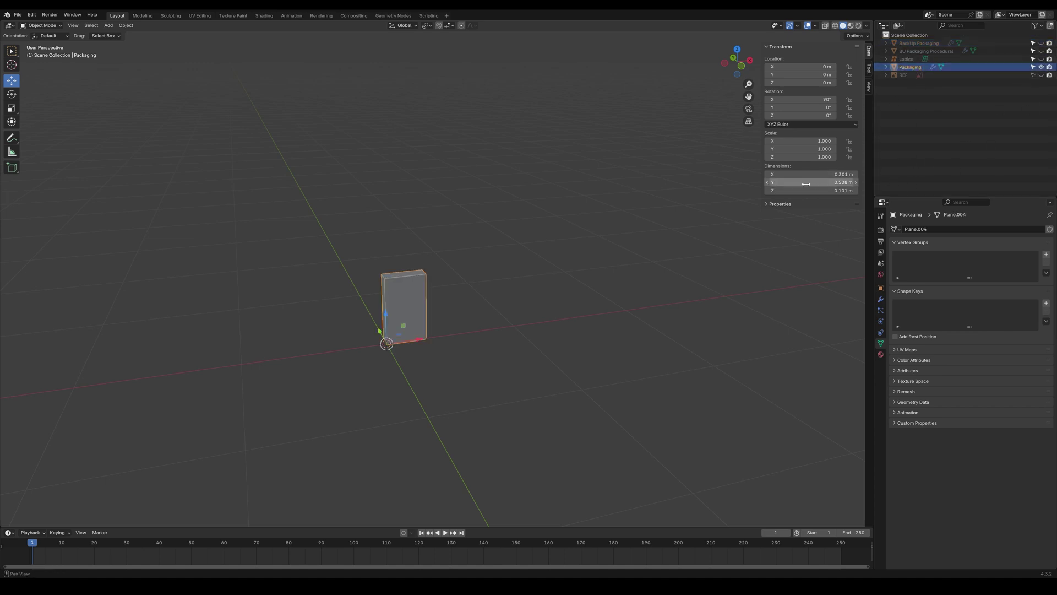
pyautogui.click(881, 299)
pyautogui.click(1030, 316)
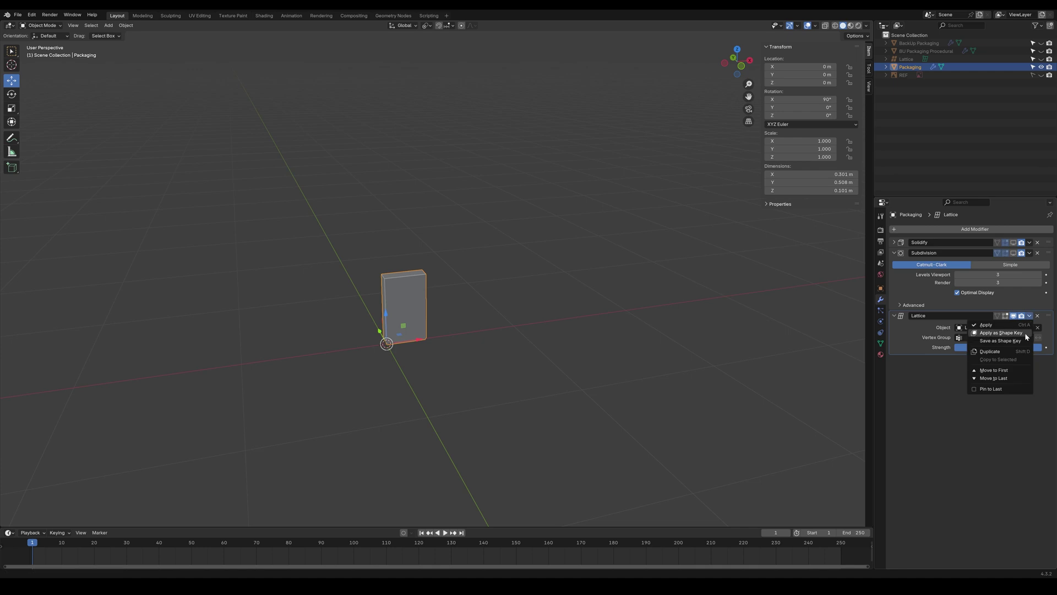
pyautogui.click(1024, 330)
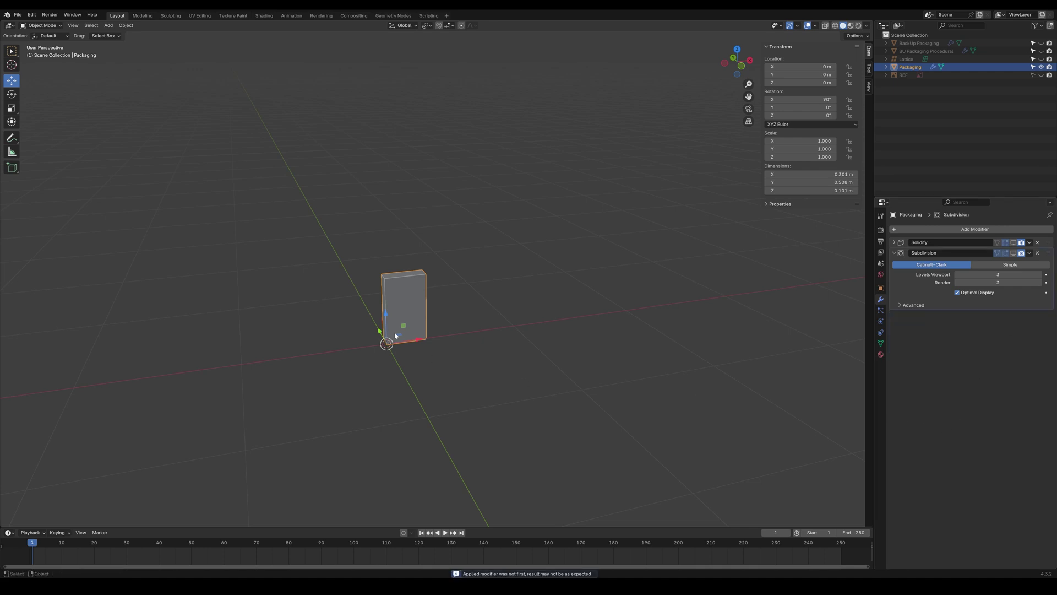
# Step: In Edit Mode, select the box's top lid flap and rotate it open around its hinge edge
pyautogui.press('Tab')
pyautogui.click(369, 334)
pyautogui.scroll(8, 517, 269)
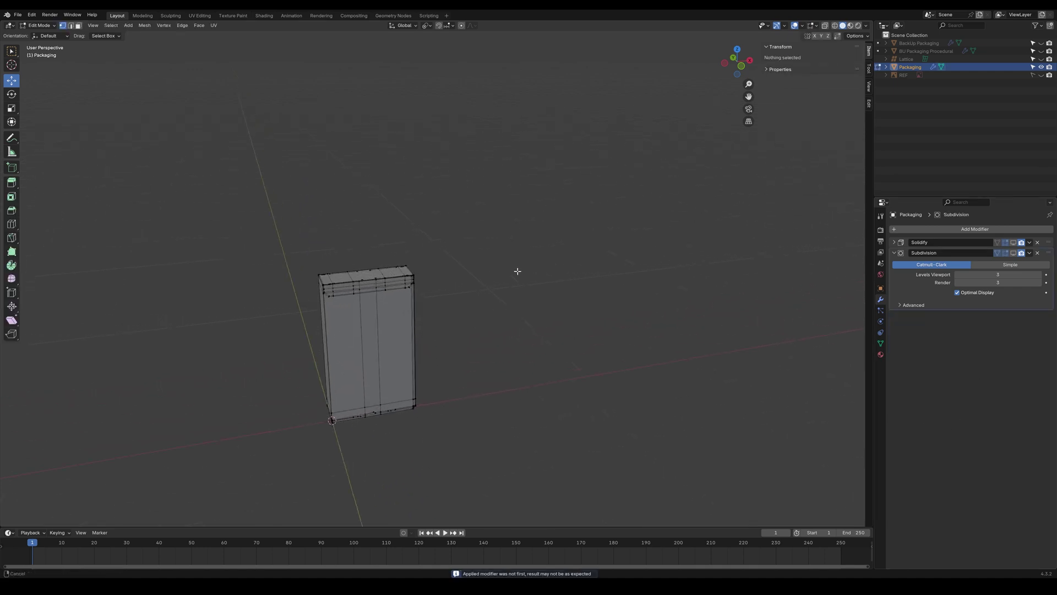
pyautogui.moveTo(468, 344); pyautogui.dragTo(587, 264, button='middle')
pyautogui.scroll(5, 554, 277)
pyautogui.keyDown('alt'); pyautogui.moveTo(554, 276); pyautogui.dragTo(584, 270, button='right'); pyautogui.keyUp('alt')
pyautogui.keyDown('alt'); pyautogui.moveTo(584, 270); pyautogui.dragTo(386, 341, button='middle'); pyautogui.keyUp('alt')
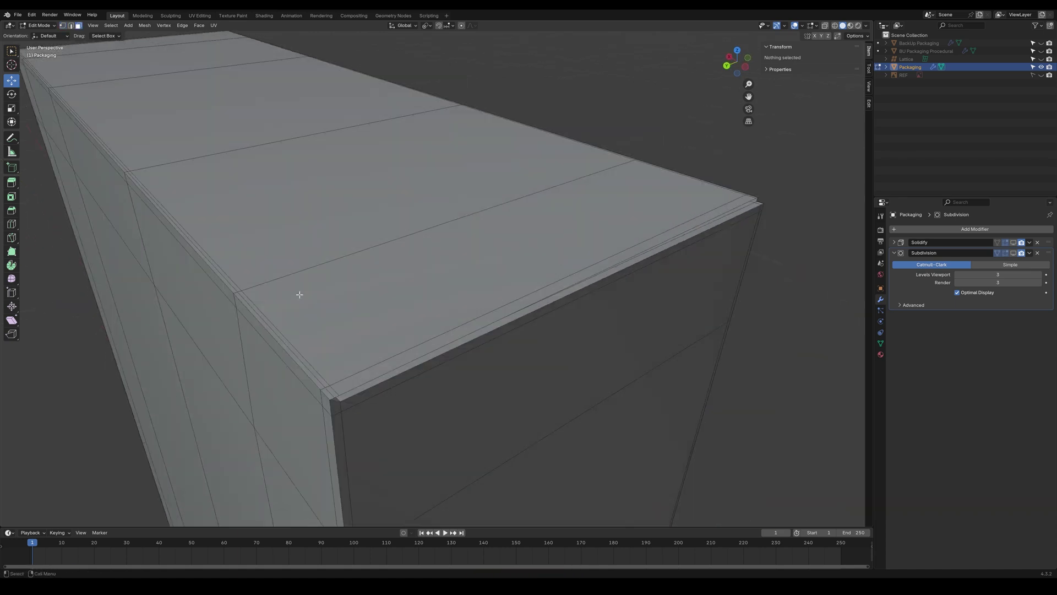
pyautogui.doubleClick(246, 306)
pyautogui.hotkey('ctrl', 'h')
pyautogui.click(358, 232)
pyautogui.press(']')
pyautogui.hotkey('alt', 'h')
pyautogui.press('1')
pyautogui.keyDown('shift'); pyautogui.click(234, 292); pyautogui.keyUp('shift')
pyautogui.press('e')
pyautogui.moveTo(213, 275); pyautogui.dragTo(147, 310)
pyautogui.click(637, 114)
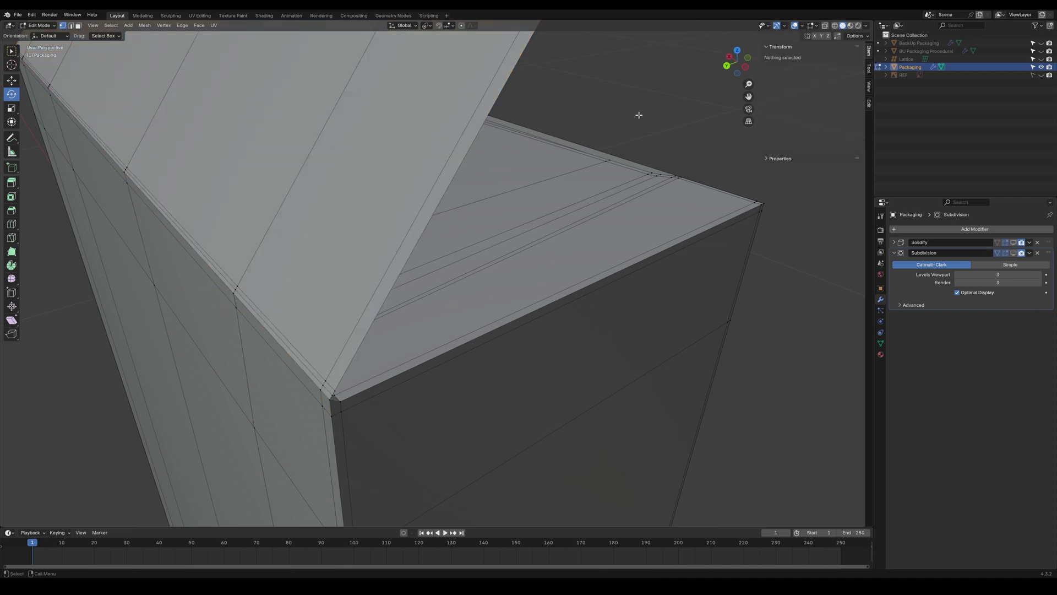
# Step: Turn on viewport display of the Solidify and Subdivision modifiers and view the opened box in Object Mode
pyautogui.keyDown('alt'); pyautogui.moveTo(637, 113); pyautogui.dragTo(557, 215, button='right'); pyautogui.keyUp('alt')
pyautogui.keyDown('alt'); pyautogui.moveTo(557, 214); pyautogui.dragTo(471, 266); pyautogui.keyUp('alt')
pyautogui.keyDown('alt'); pyautogui.moveTo(471, 266); pyautogui.dragTo(529, 221, button='right'); pyautogui.keyUp('alt')
pyautogui.click(1013, 243)
pyautogui.click(1014, 253)
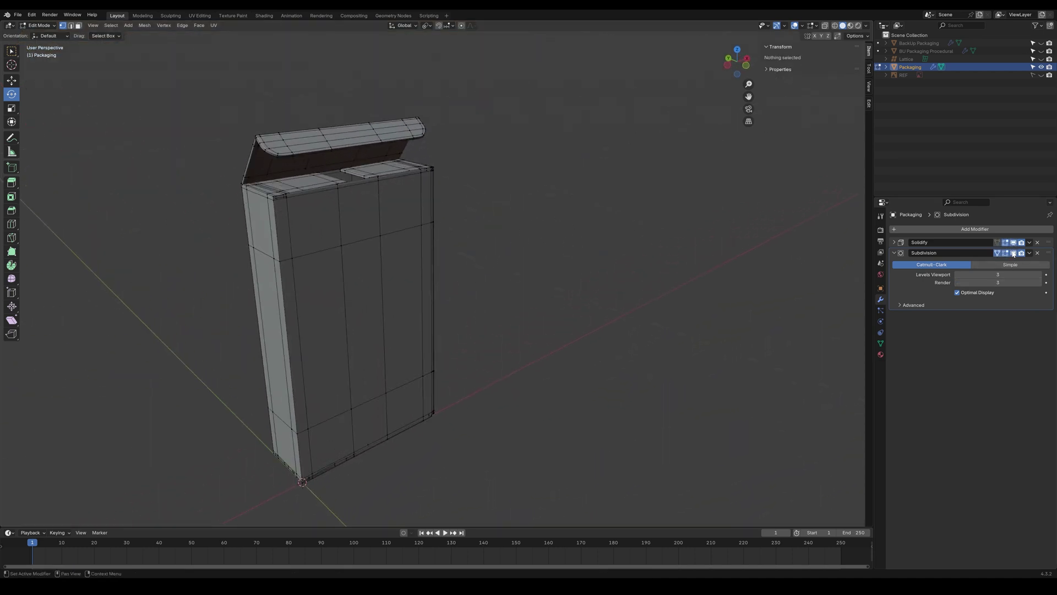
pyautogui.moveTo(474, 264); pyautogui.dragTo(529, 260, button='middle')
pyautogui.press('Tab')
pyautogui.keyDown('alt'); pyautogui.moveTo(508, 218); pyautogui.dragTo(561, 192, button='right'); pyautogui.keyUp('alt')
pyautogui.keyDown('alt'); pyautogui.moveTo(561, 192); pyautogui.dragTo(574, 211); pyautogui.keyUp('alt')
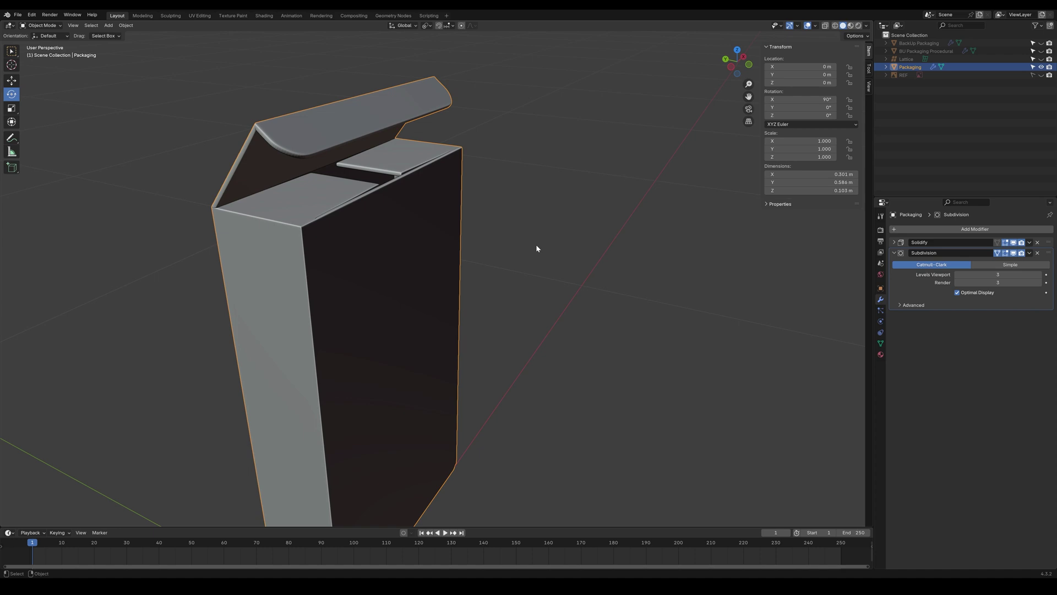
# Step: Set the Solidify modifier's thickness to 0.0015 m
pyautogui.click(894, 242)
pyautogui.doubleClick(998, 264)
pyautogui.click(976, 264)
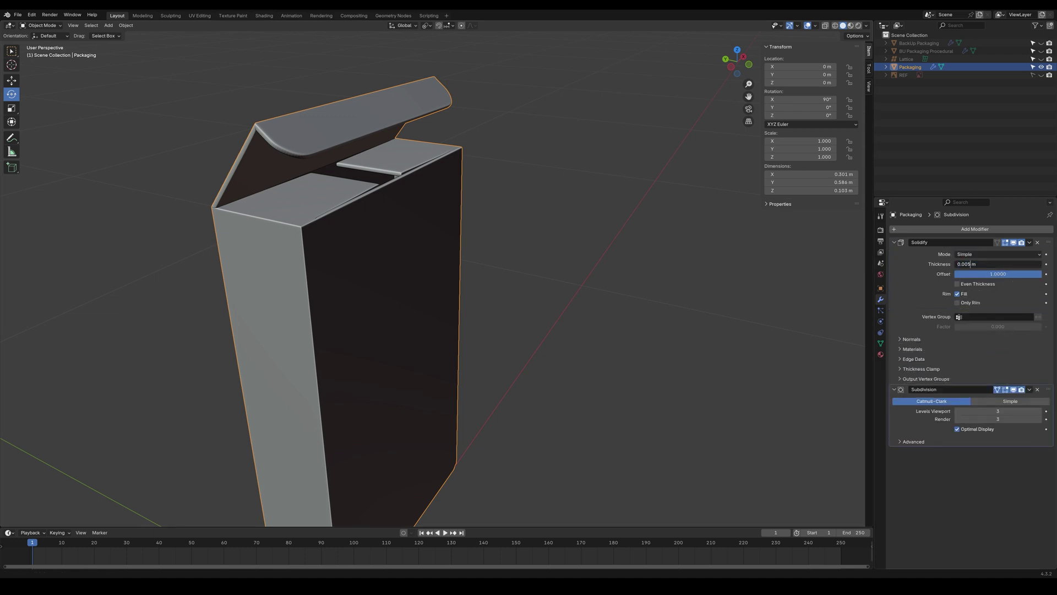
pyautogui.press('BackSpace')
pyautogui.write('15')
pyautogui.press('Return')
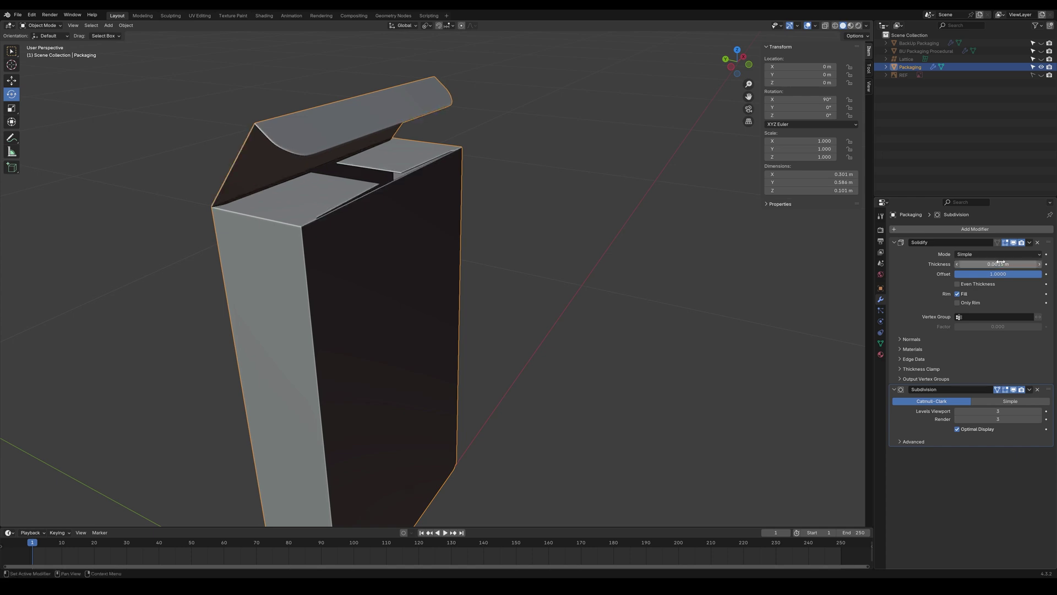
# Step: Deselect the box and display the whole model in Material Preview shading
pyautogui.click(535, 283)
pyautogui.keyDown('shift'); pyautogui.moveTo(535, 283); pyautogui.dragTo(543, 255, button='middle'); pyautogui.keyUp('shift')
pyautogui.scroll(-3, 537, 264)
pyautogui.moveTo(523, 306); pyautogui.dragTo(503, 297, button='middle')
pyautogui.keyDown('shift'); pyautogui.moveTo(535, 346); pyautogui.dragTo(529, 285, button='middle'); pyautogui.keyUp('shift')
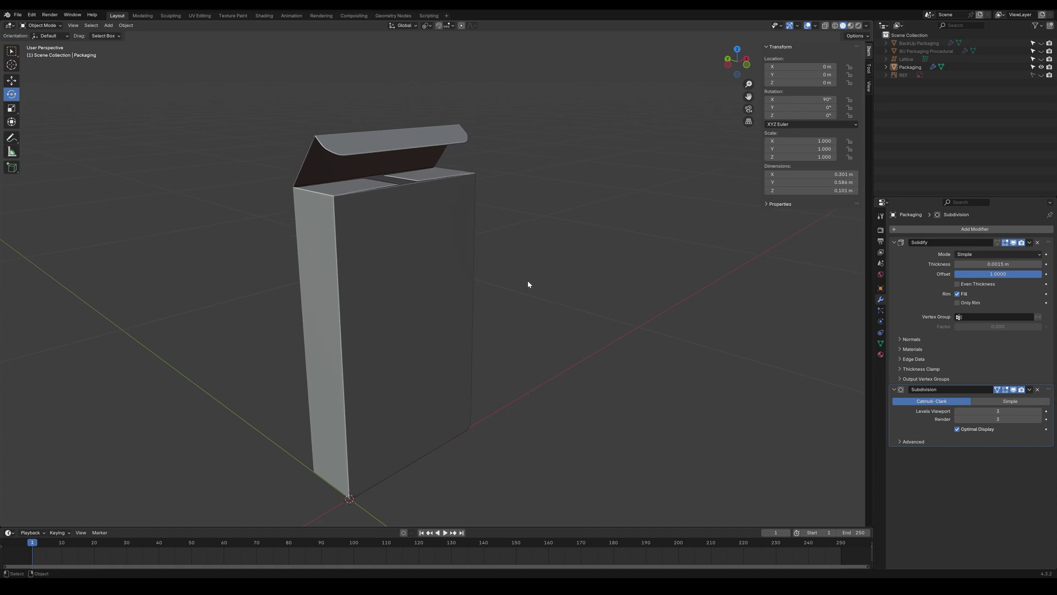
pyautogui.click(851, 26)
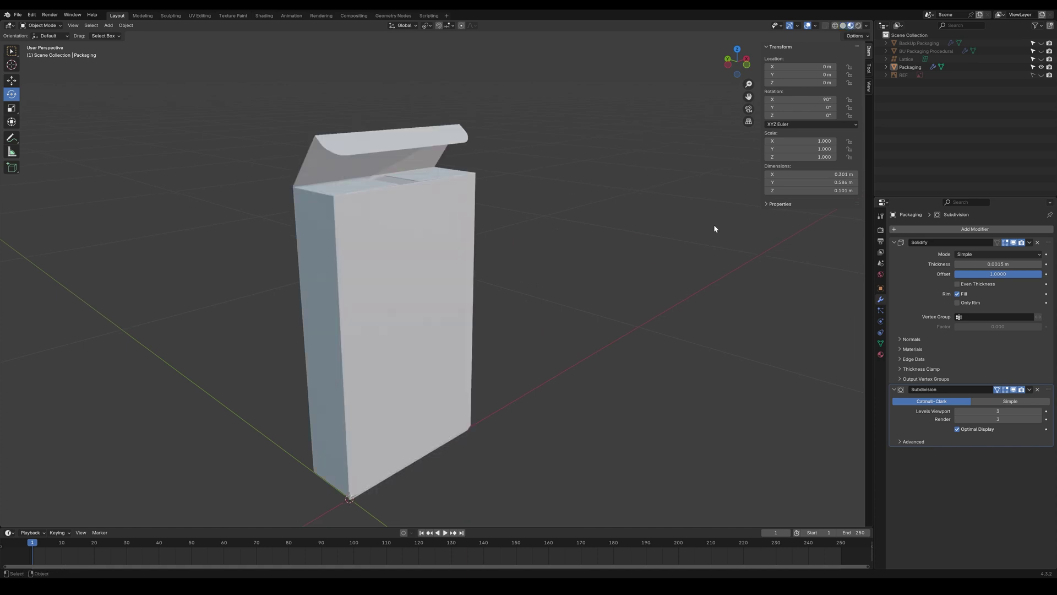
pyautogui.moveTo(573, 386); pyautogui.dragTo(565, 352, button='middle')
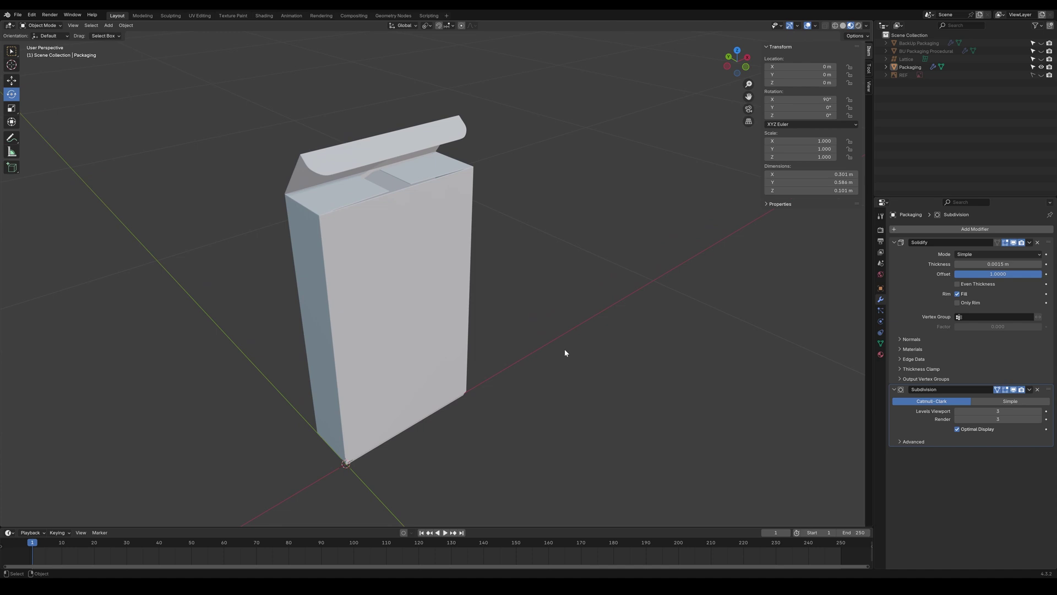